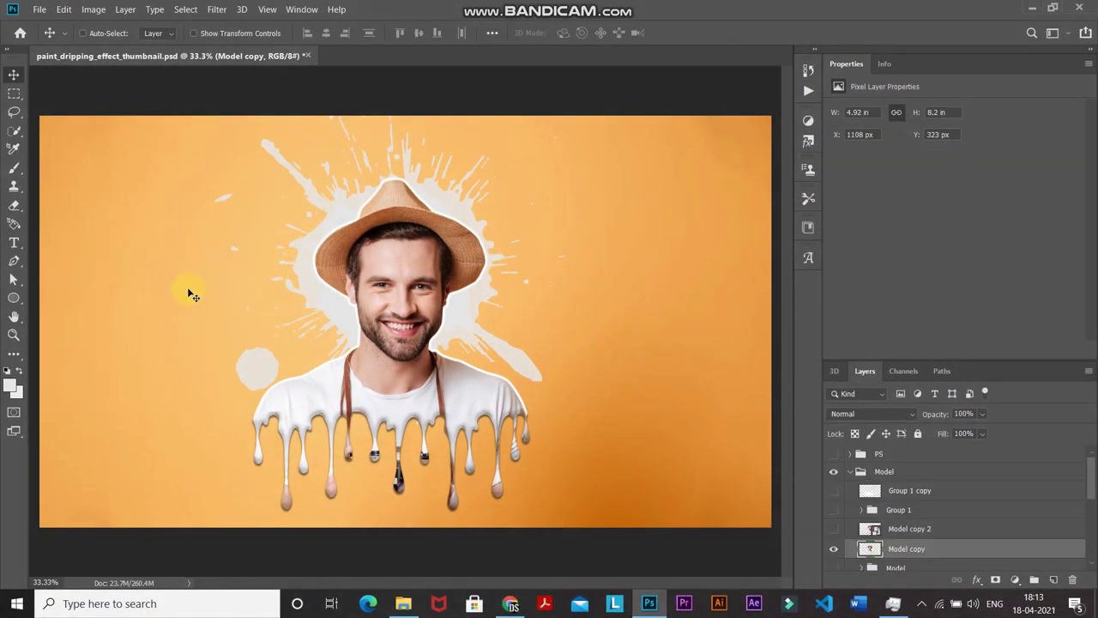
# Create a new 3840 x 2160 pixel document at 300 pixels/inch in RGB Color with a white background
pyautogui.click(49, 12)
pyautogui.click(49, 23)
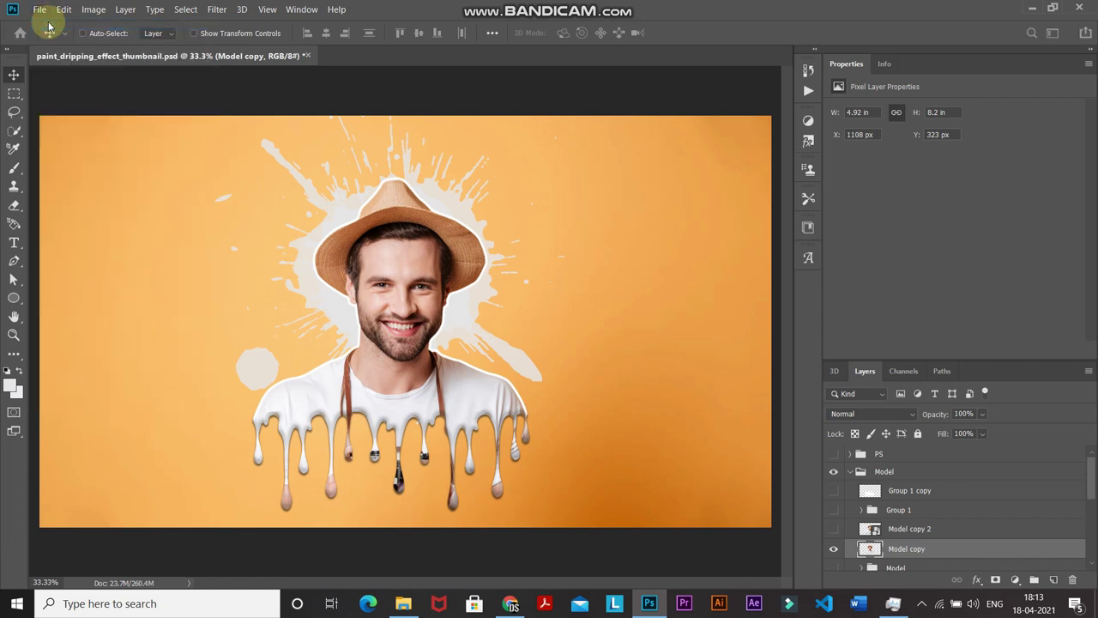
pyautogui.click(179, 397)
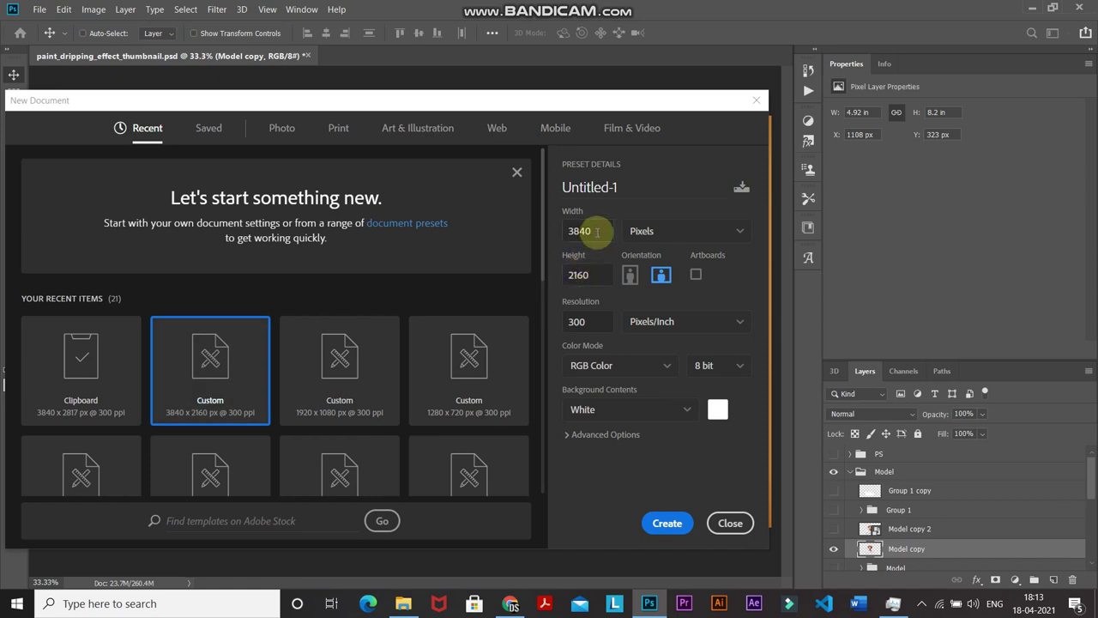
pyautogui.click(599, 273)
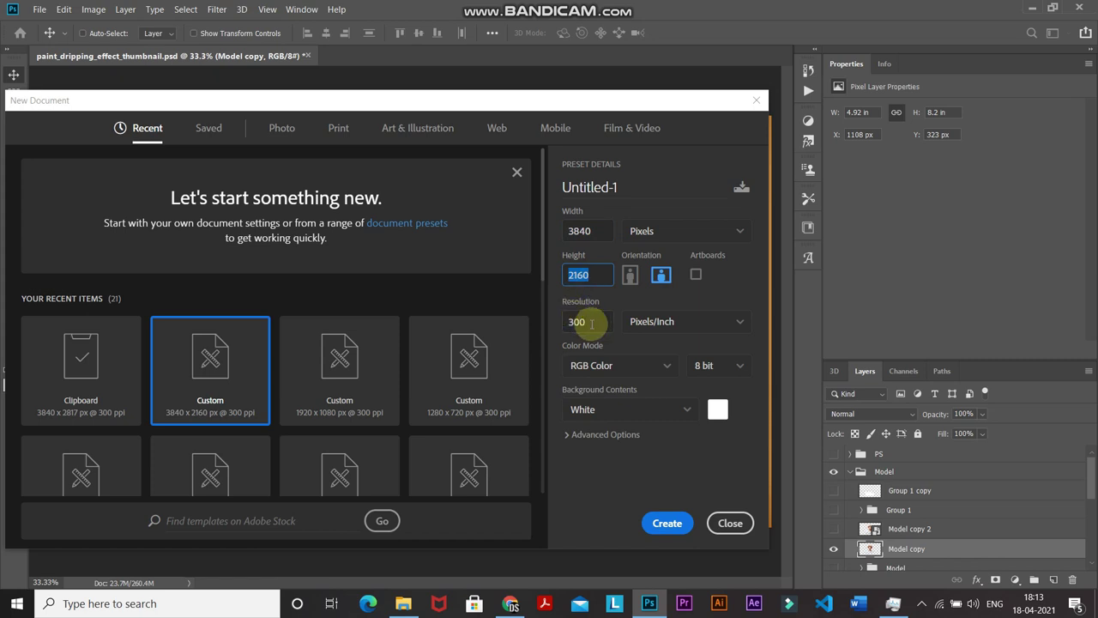
pyautogui.click(595, 323)
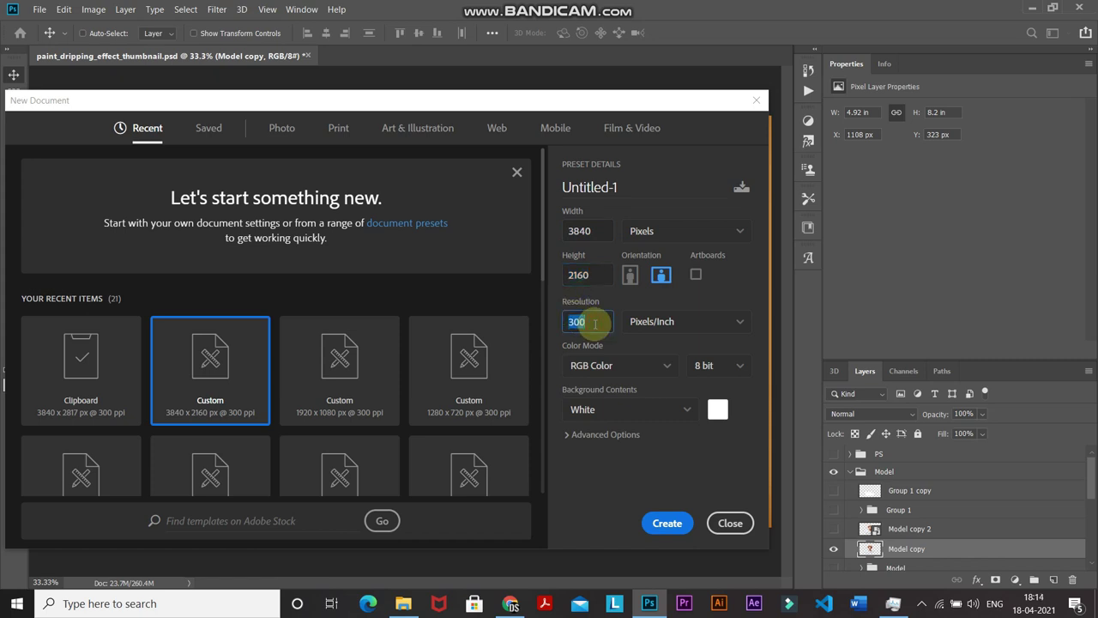
pyautogui.click(666, 522)
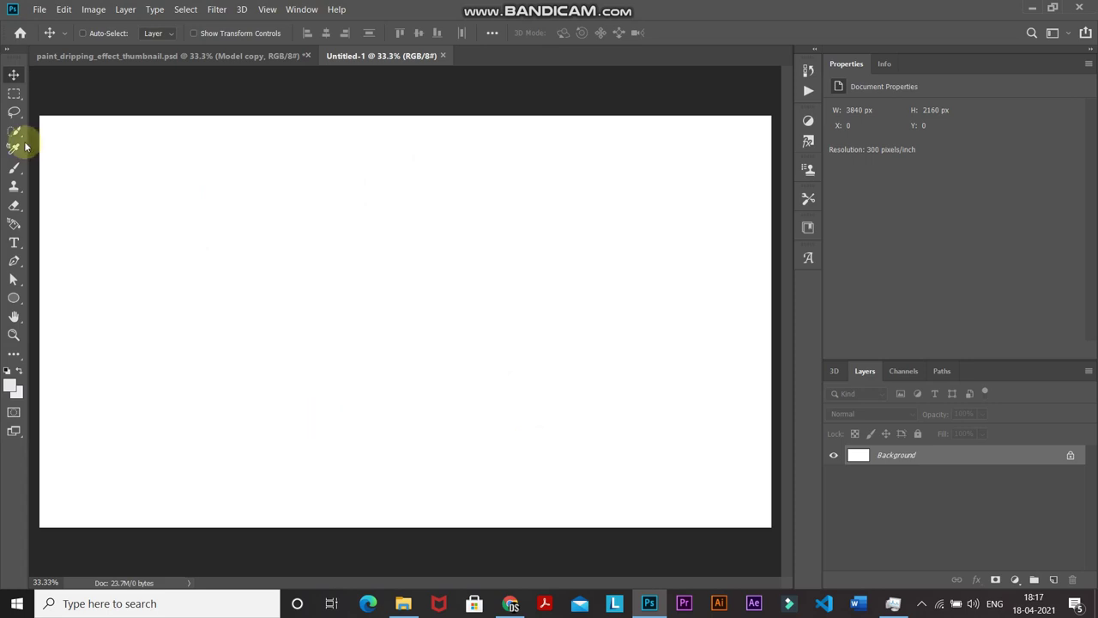
# Place the image portrait-positive-man-with-retro-camera-standing-isolated as an embedded object at its default size and commit it
pyautogui.click(39, 10)
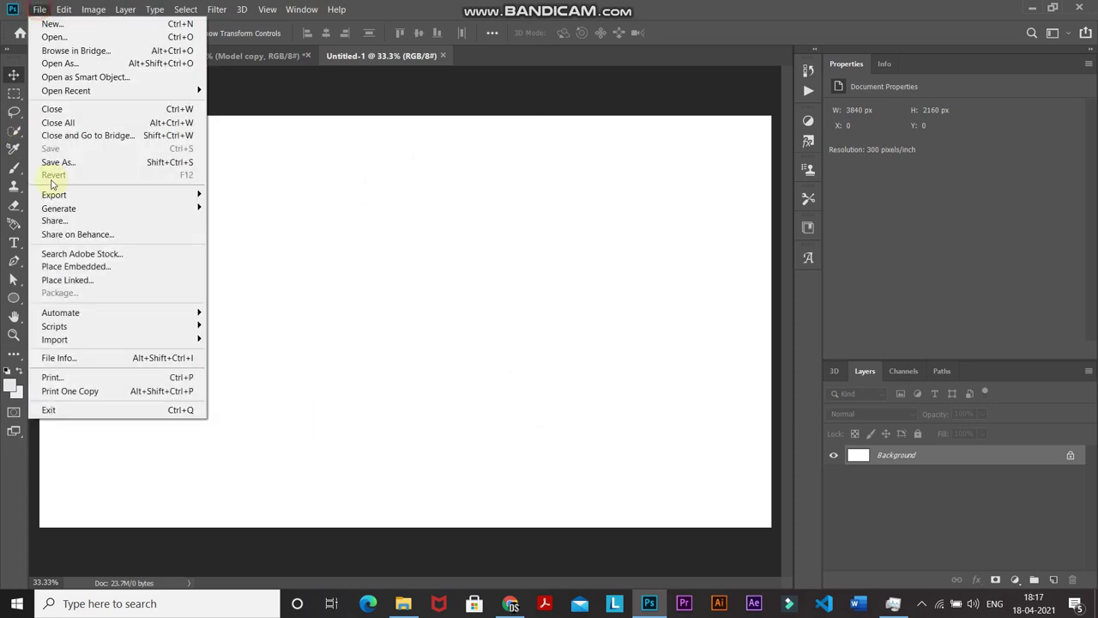
pyautogui.click(65, 268)
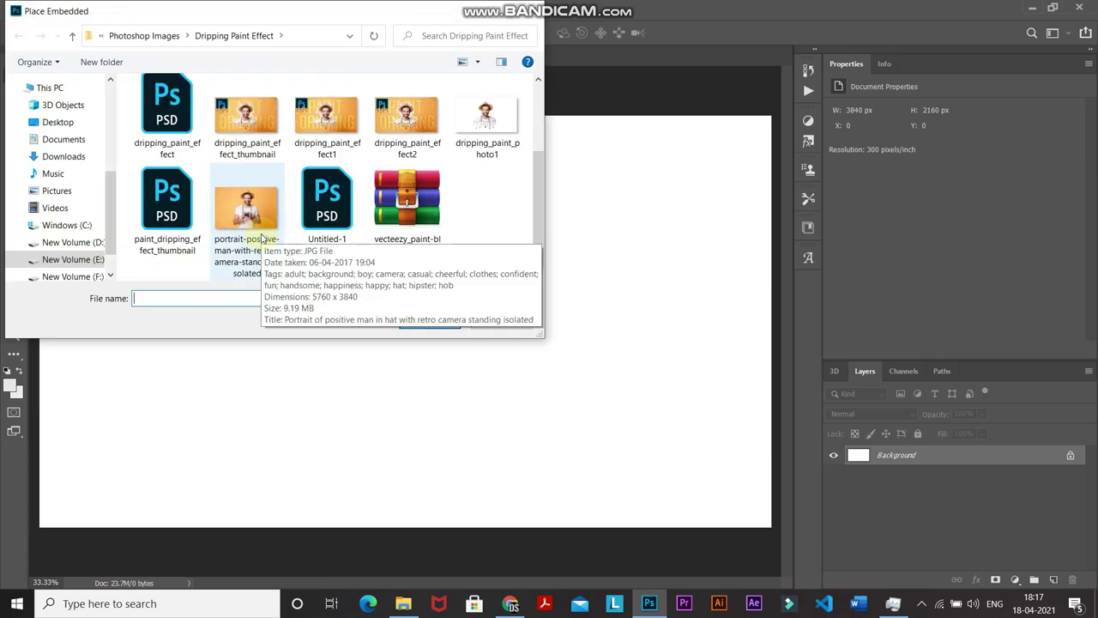
pyautogui.click(274, 223)
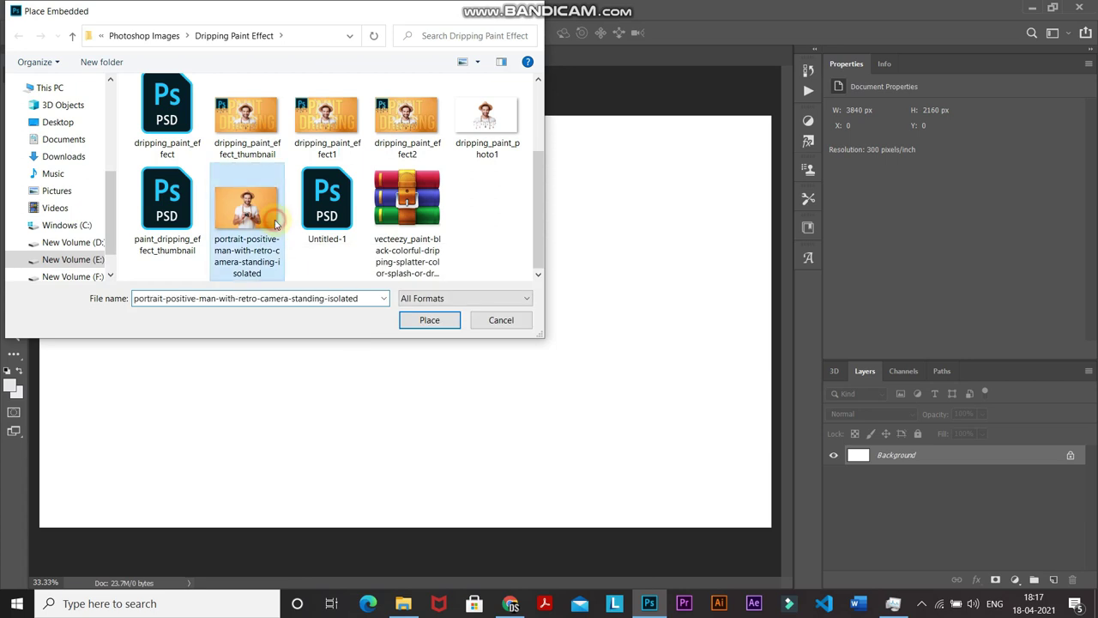
pyautogui.click(429, 319)
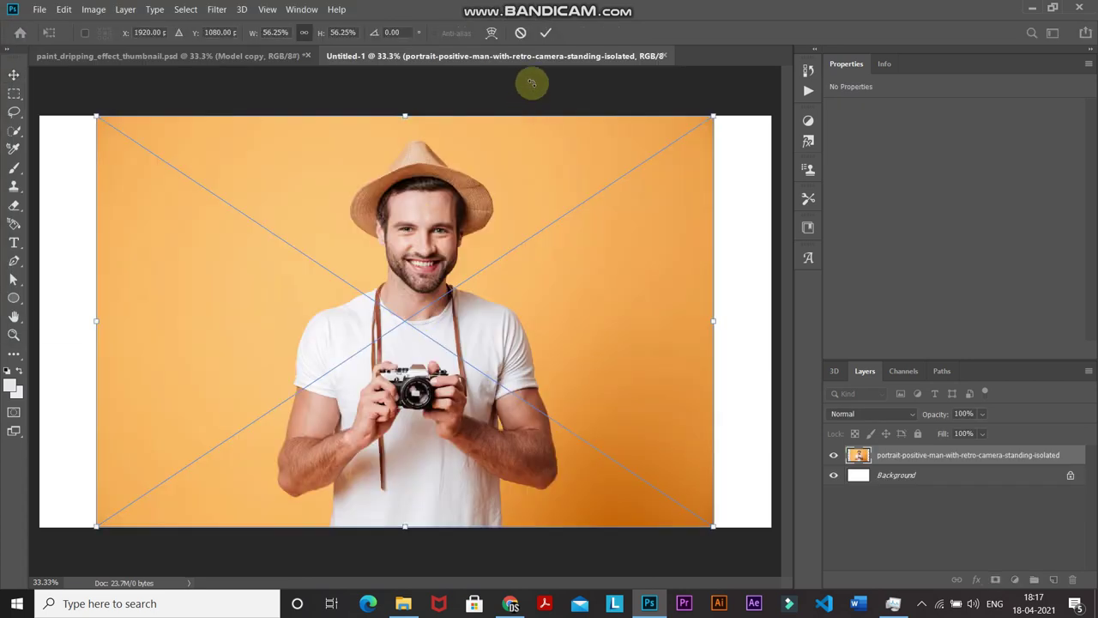
pyautogui.click(547, 35)
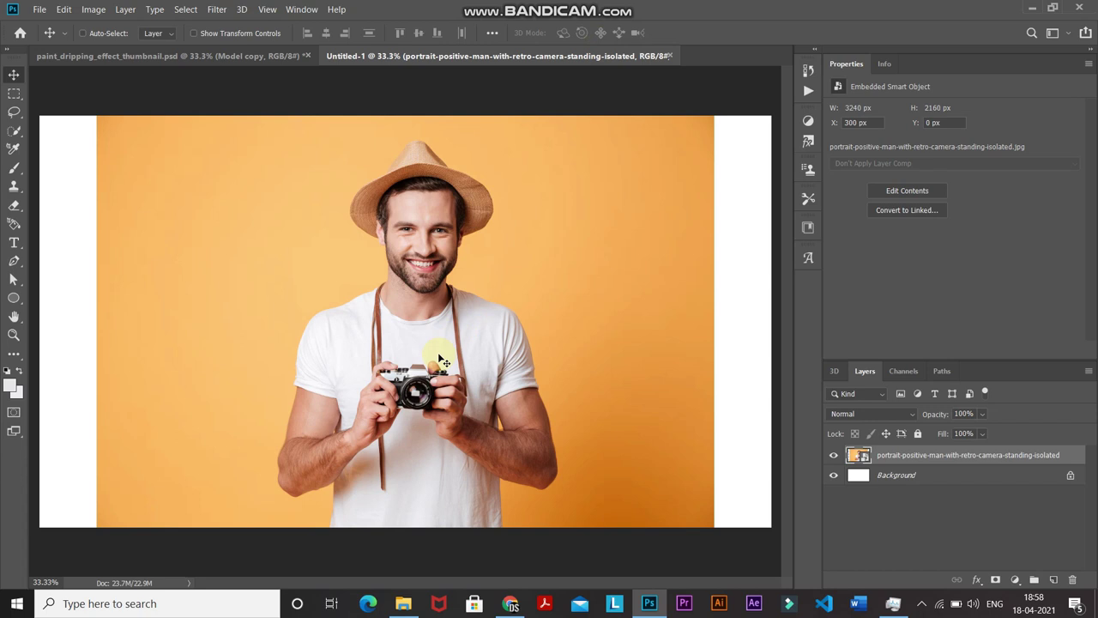
# Trace a closed outline around the man with the Pen tool in Path mode, starting at his shirt's lower edge
pyautogui.click(14, 262)
pyautogui.click(73, 255)
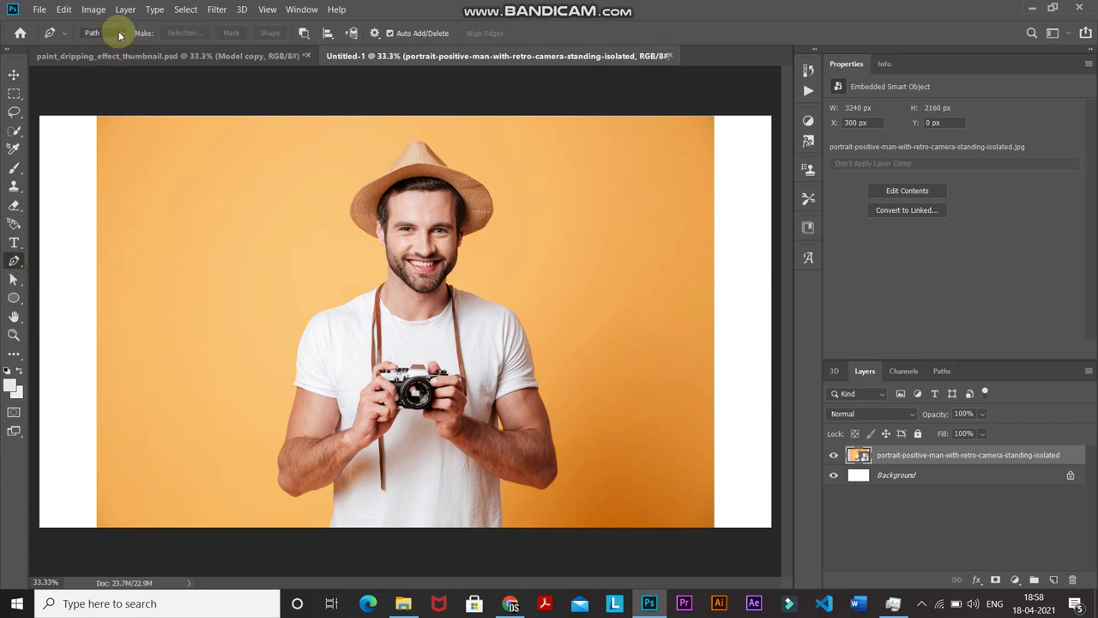
pyautogui.click(120, 35)
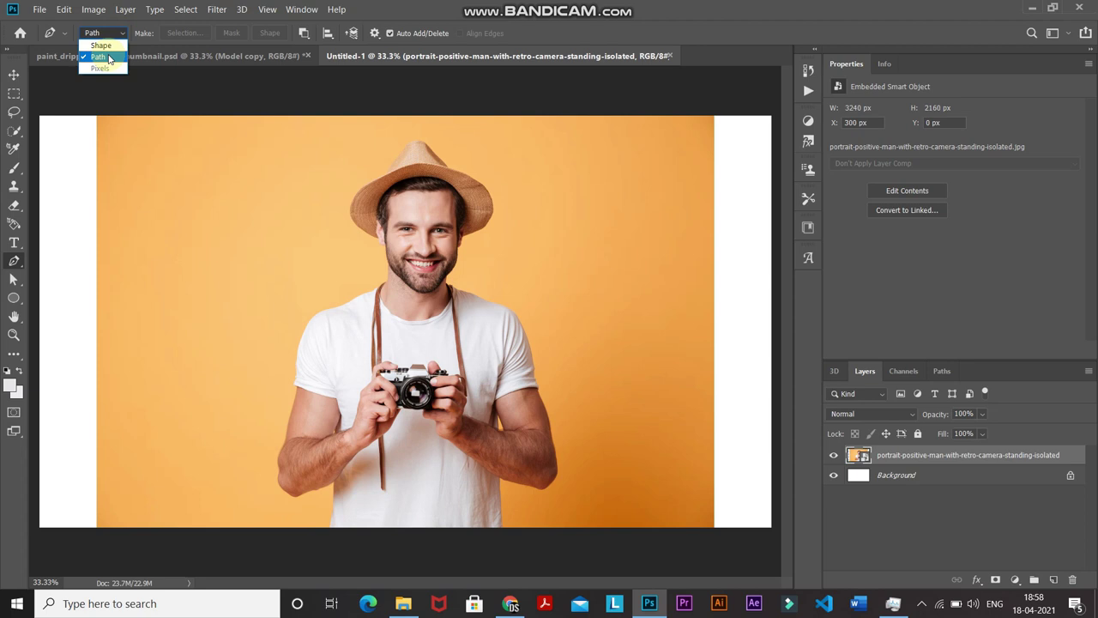
pyautogui.click(109, 57)
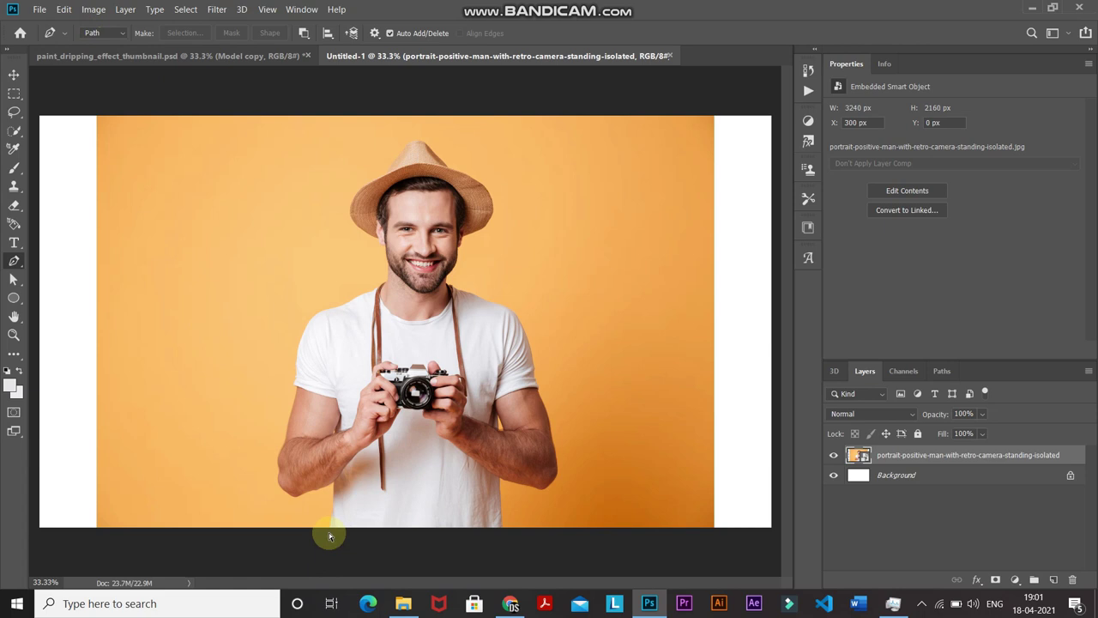
pyautogui.hotkey('ctrl', '+')
pyautogui.hotkey('ctrl', '+')
pyautogui.scroll(-4, 254, 392)
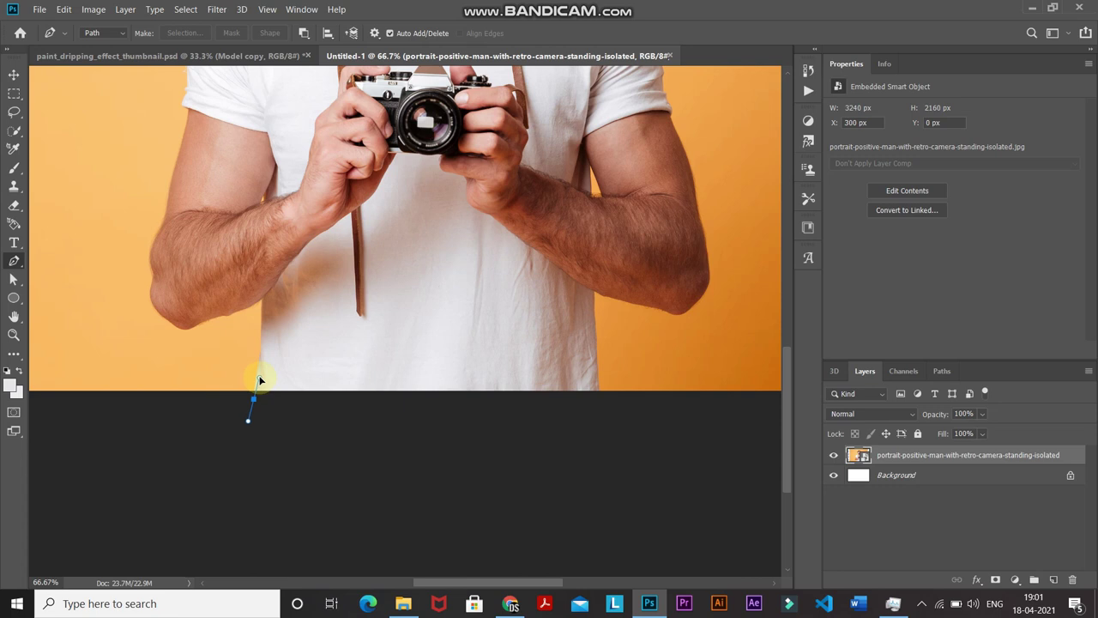
pyautogui.moveTo(264, 319); pyautogui.dragTo(245, 313)
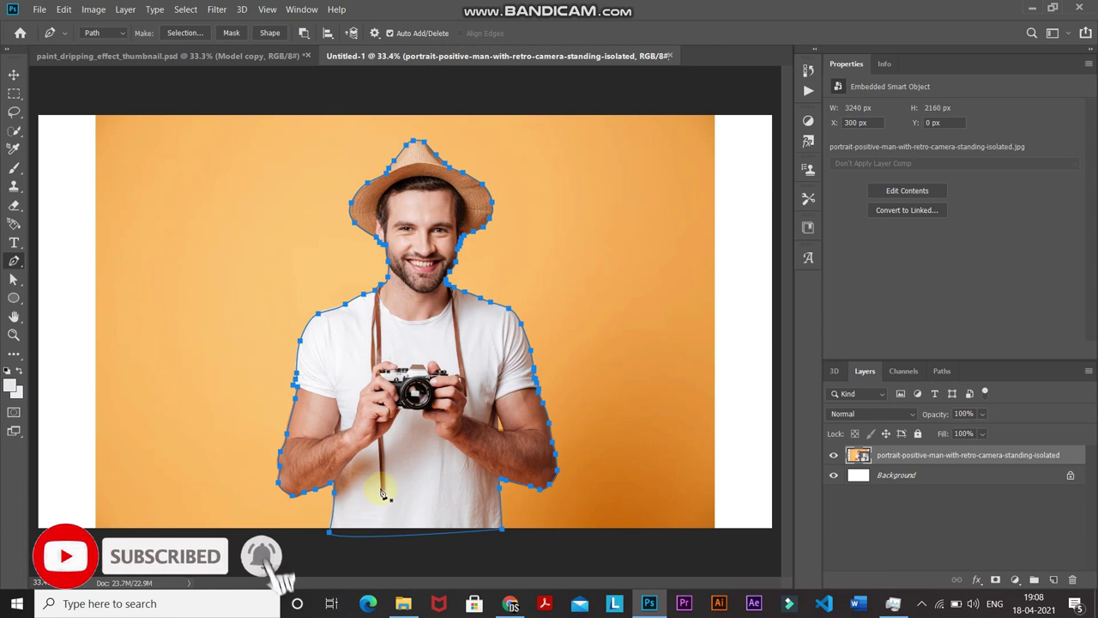
# Convert the path into a new anti-aliased selection with a 1 pixel feather radius and invert it to select the man
pyautogui.click(410, 388)
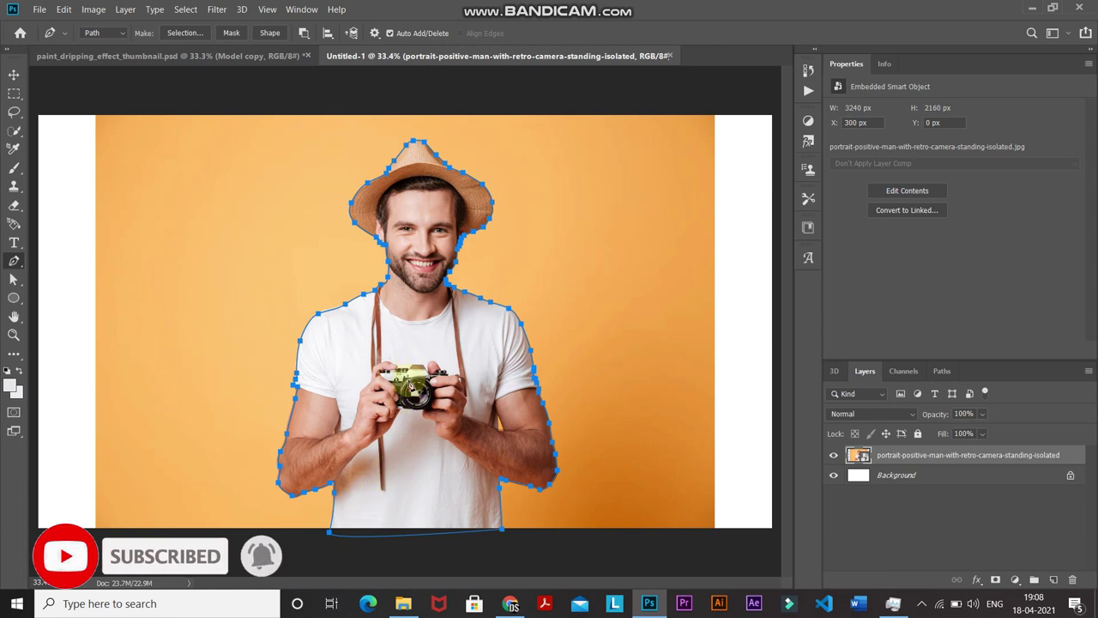
pyautogui.rightClick(410, 371)
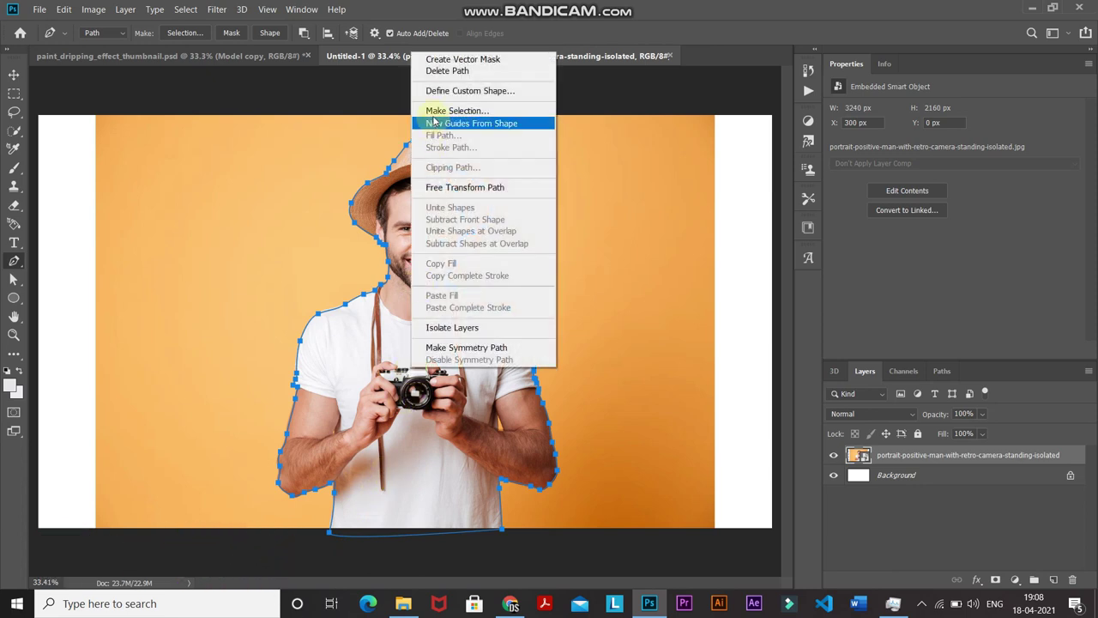
pyautogui.click(435, 114)
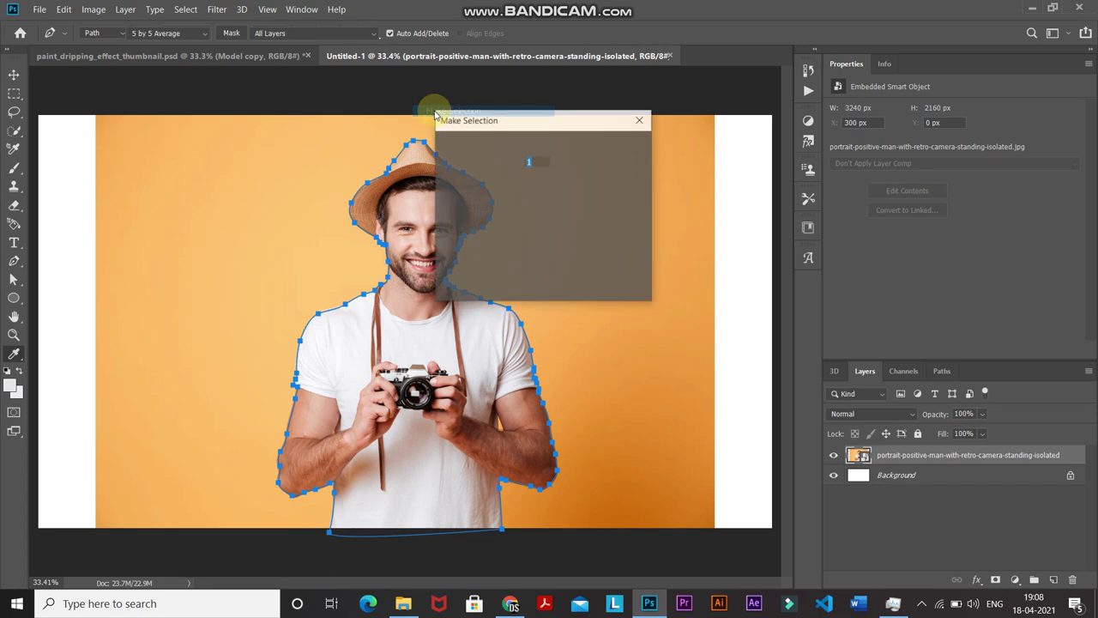
pyautogui.doubleClick(547, 162)
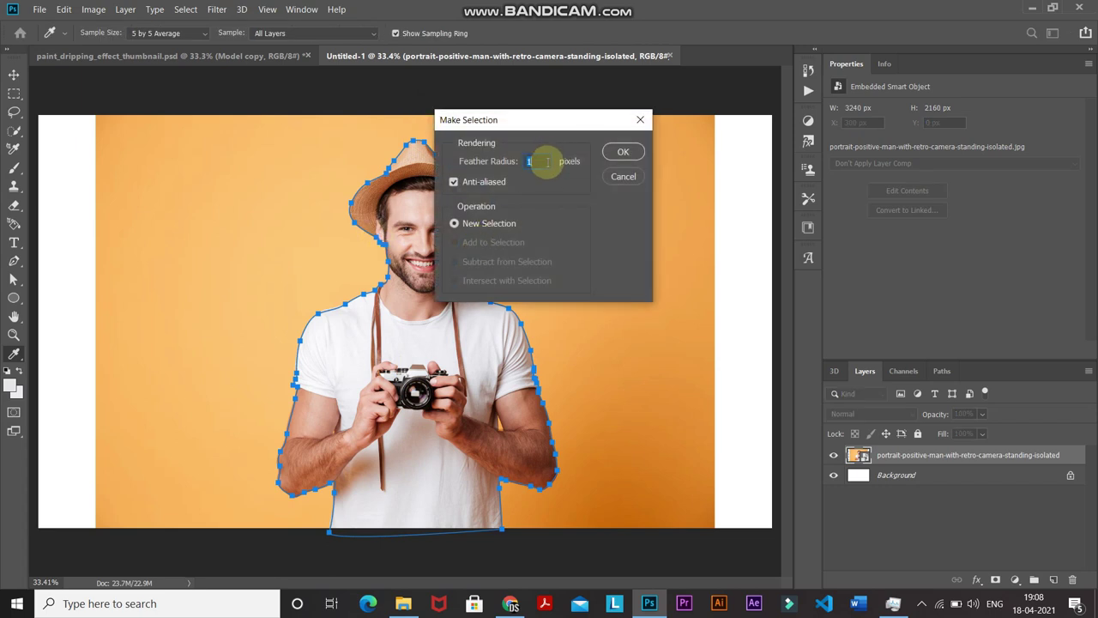
pyautogui.click(620, 152)
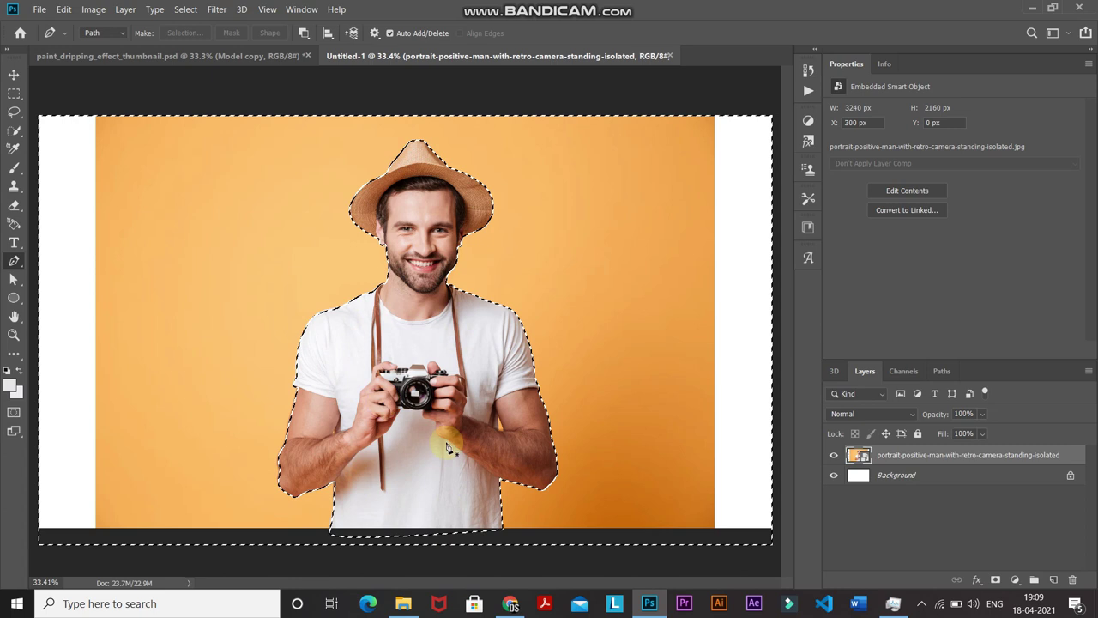
pyautogui.hotkey('ctrl', 'shift', 'i')
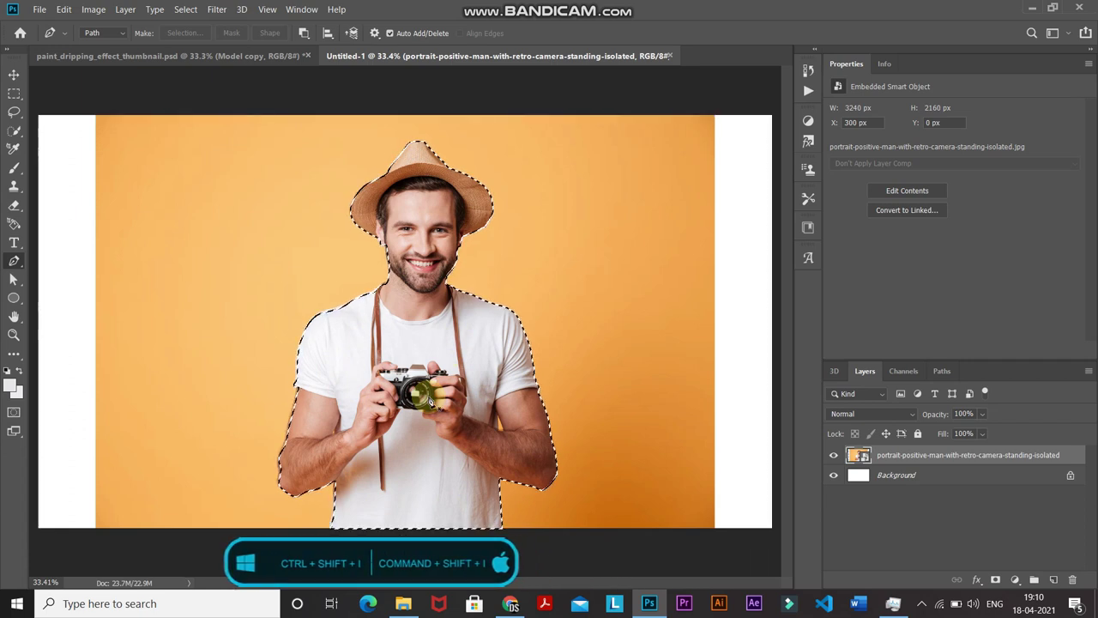
pyautogui.hotkey('ctrl', 'shift', 'i')
# Copy the selected man onto a new layer and check the cutout by temporarily hiding the photo and background layers
pyautogui.hotkey('ctrl', 'j')
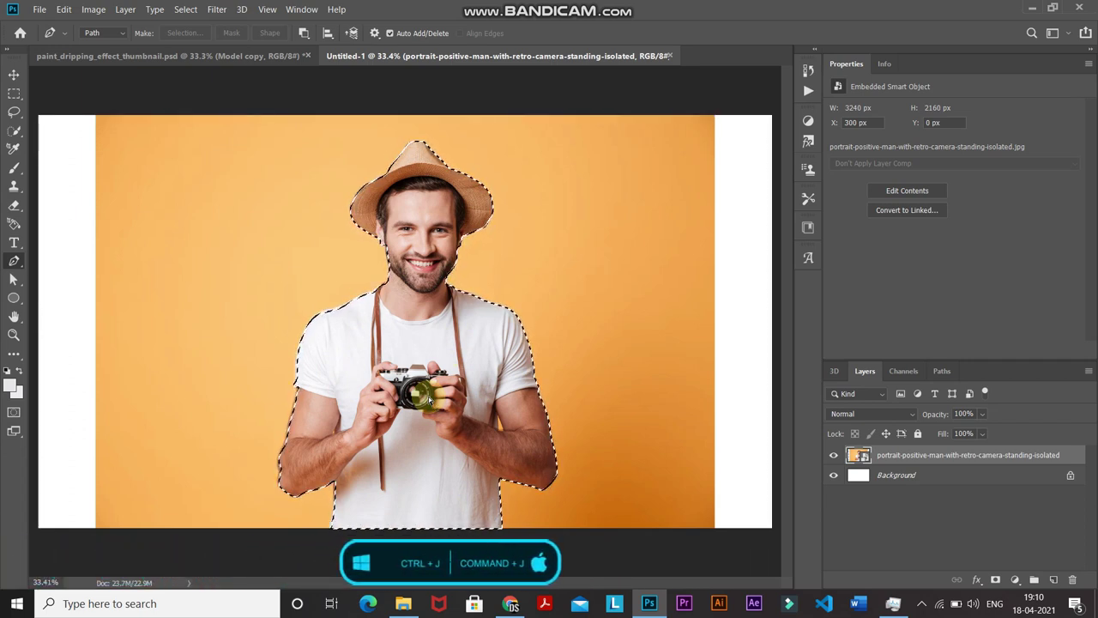
pyautogui.hotkey('ctrl', 'j')
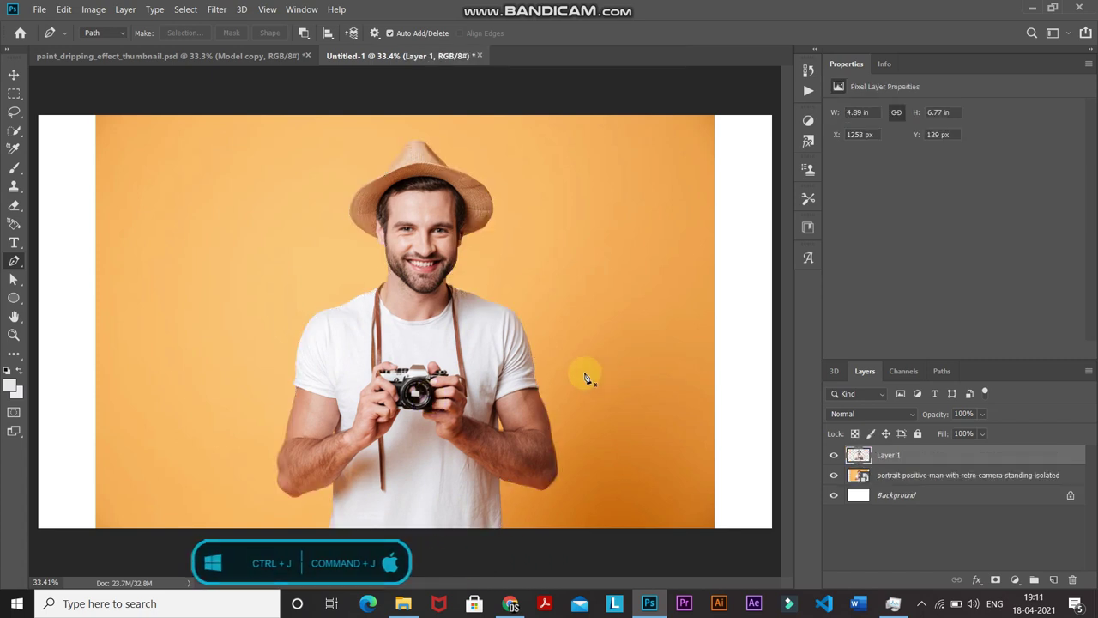
pyautogui.click(833, 477)
pyautogui.click(833, 495)
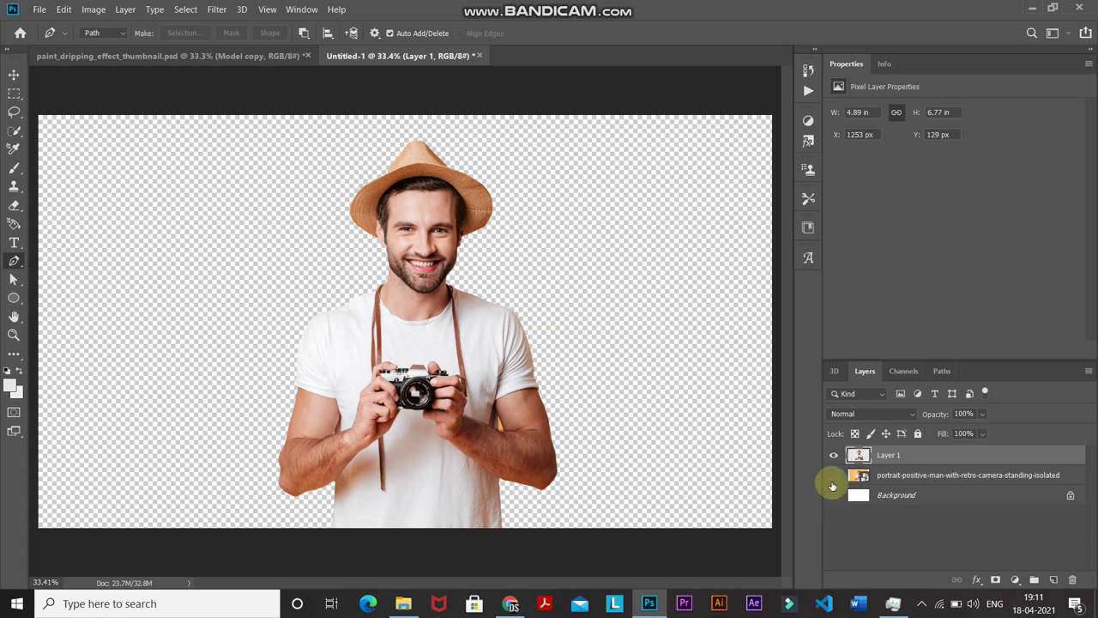
pyautogui.click(833, 477)
pyautogui.click(833, 495)
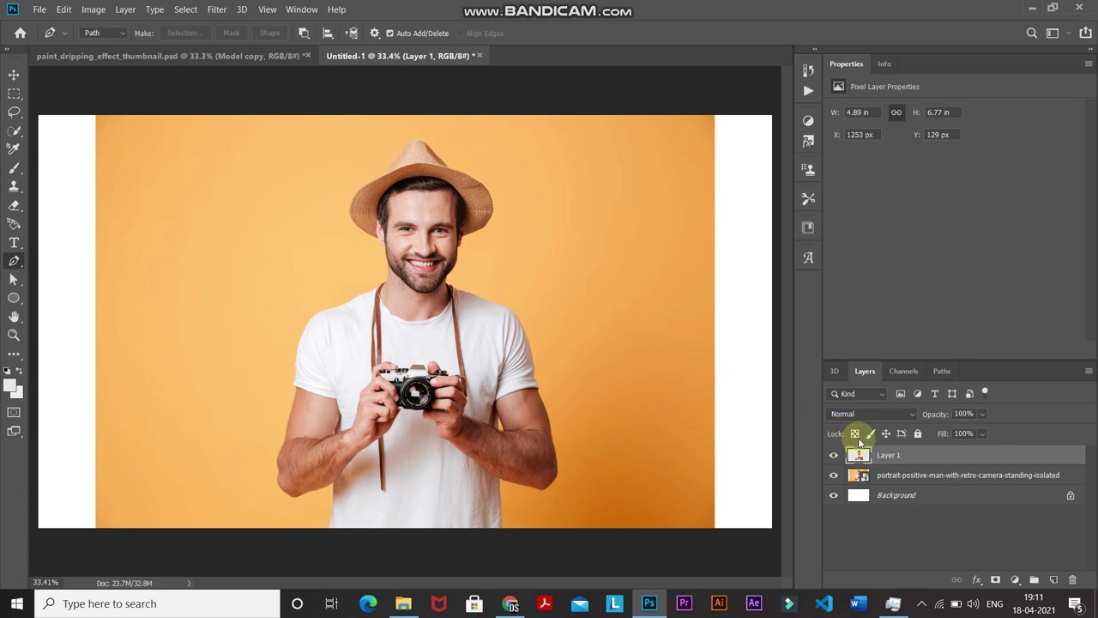
# Rename the cutout layer as Model
pyautogui.doubleClick(889, 459)
pyautogui.write('Model')
pyautogui.press('Return')
# With the original portrait layer active, load the Model layer's outline as a selection and expand it by 20 pixels
pyautogui.click(948, 482)
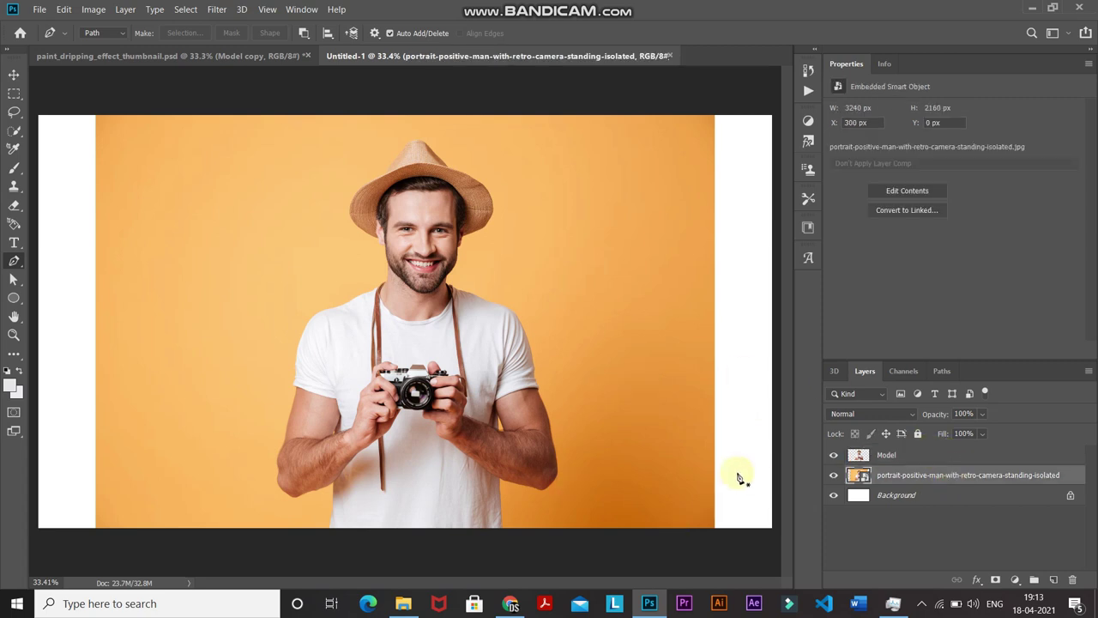
pyautogui.moveTo(869, 467); pyautogui.dragTo(858, 456)
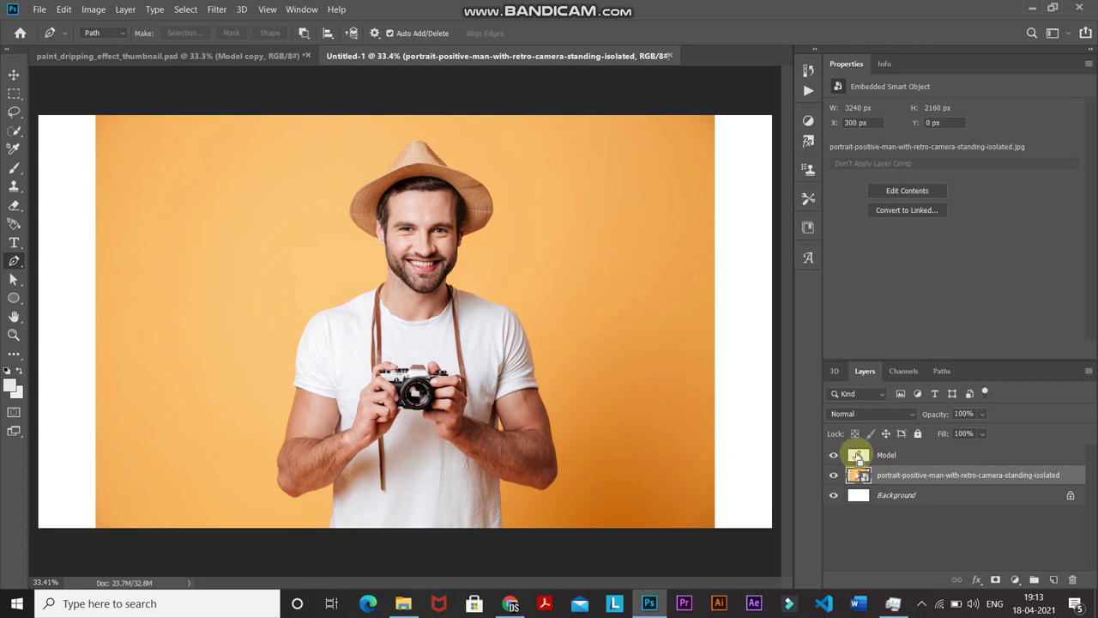
pyautogui.press('ctrl')
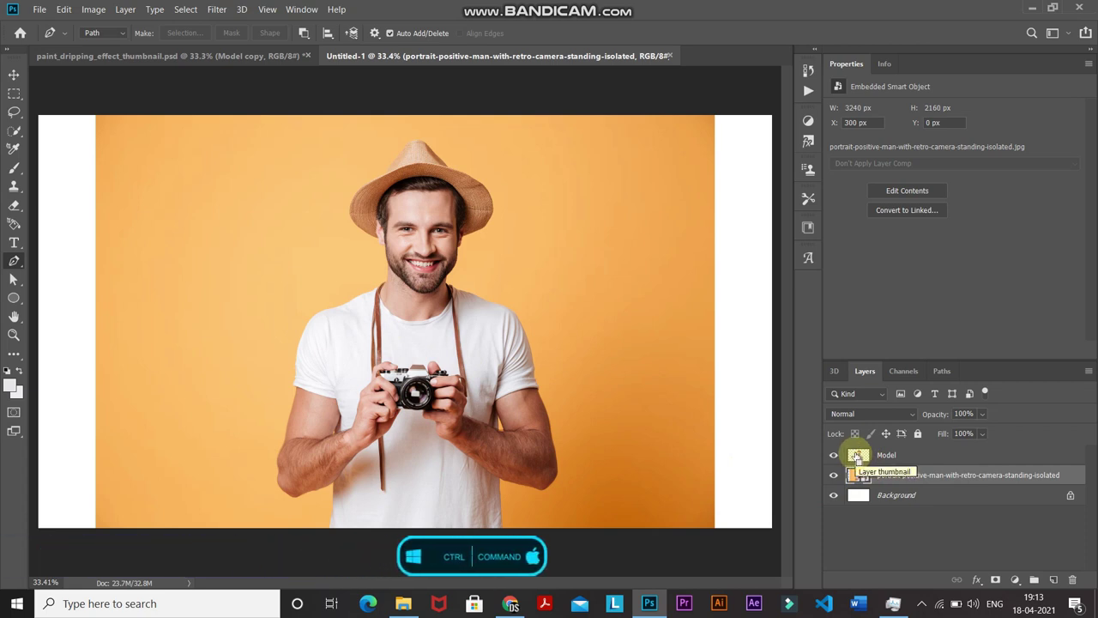
pyautogui.keyDown('ctrl'); pyautogui.click(857, 456); pyautogui.keyUp('ctrl')
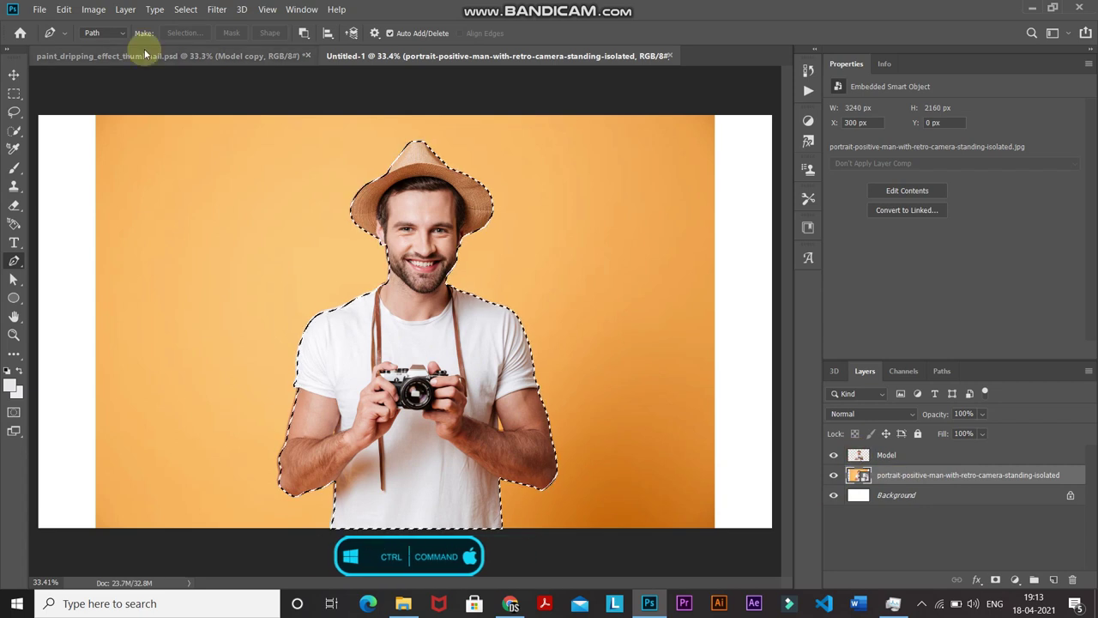
pyautogui.click(183, 8)
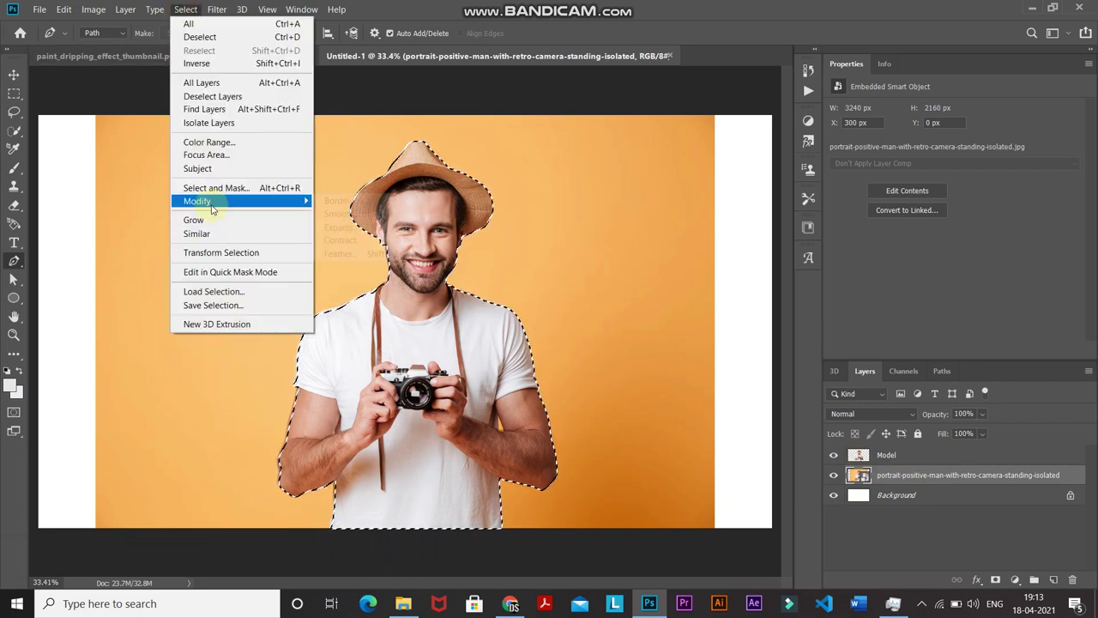
pyautogui.moveTo(247, 204)
pyautogui.click(340, 227)
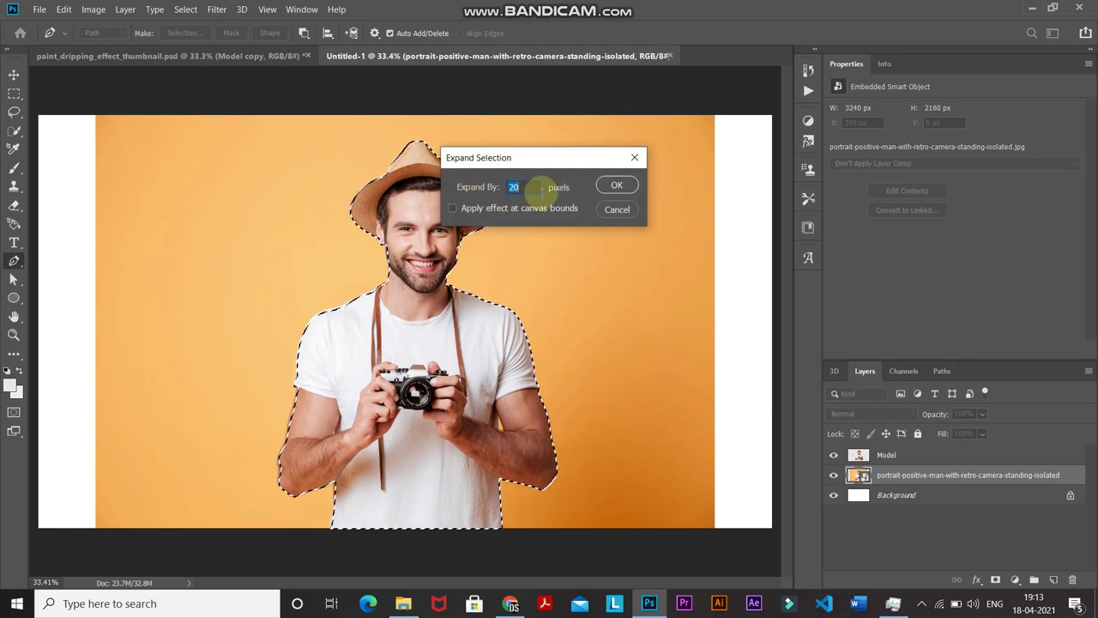
pyautogui.click(616, 182)
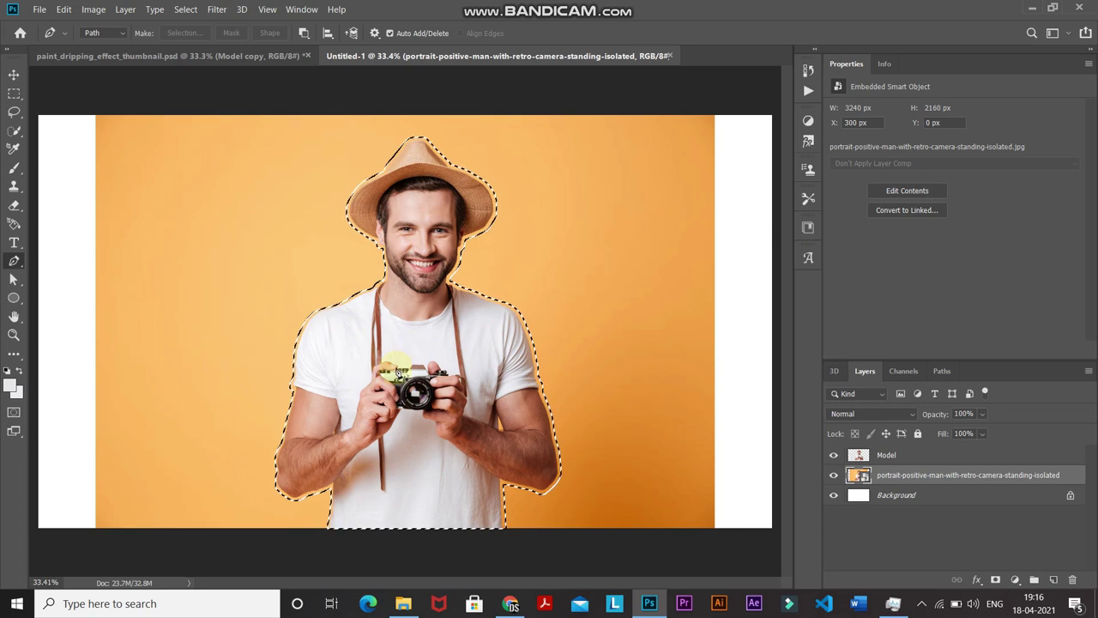
# Rasterize the original portrait photo layer
pyautogui.rightClick(999, 475)
pyautogui.click(841, 239)
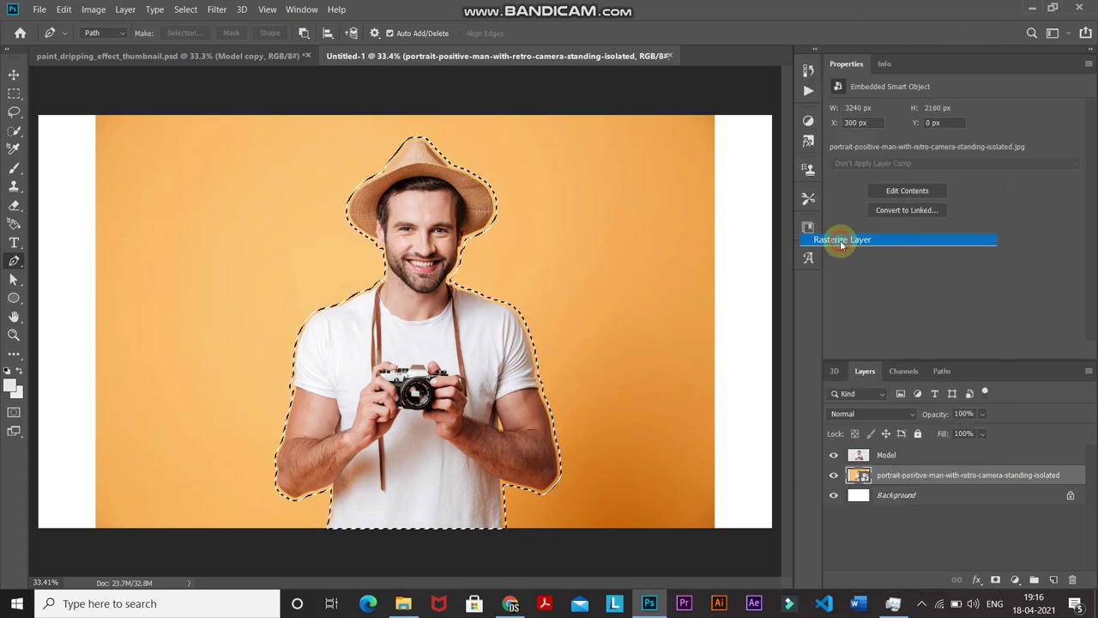
# Fill the man's expanded outline on the portrait photo layer with Content-Aware contents at 100% opacity in Normal mode
pyautogui.click(12, 94)
pyautogui.click(54, 91)
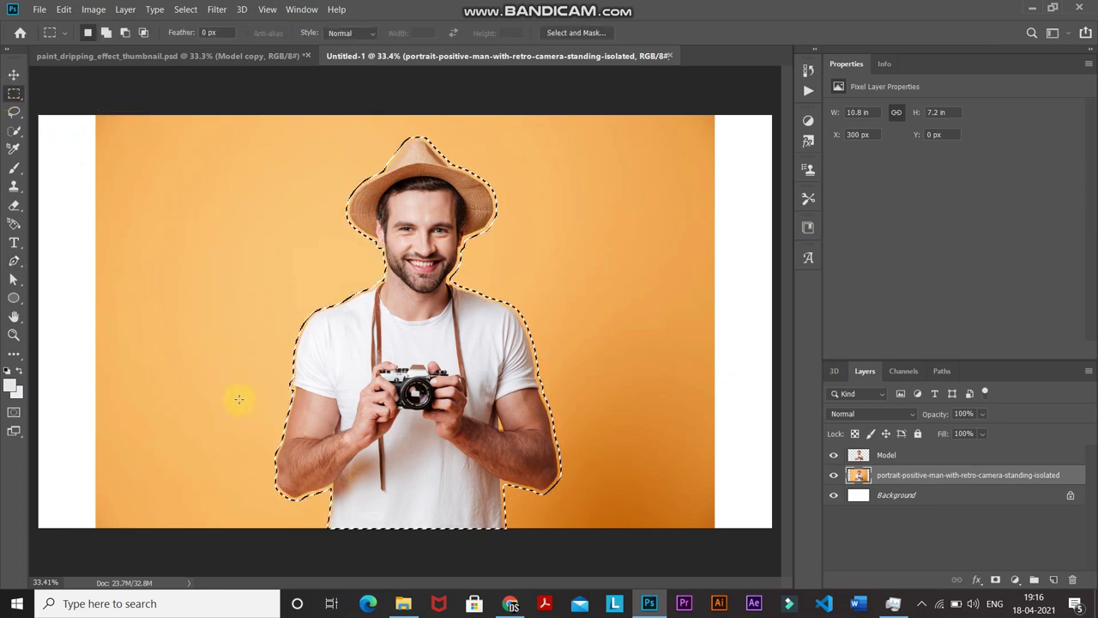
pyautogui.rightClick(412, 310)
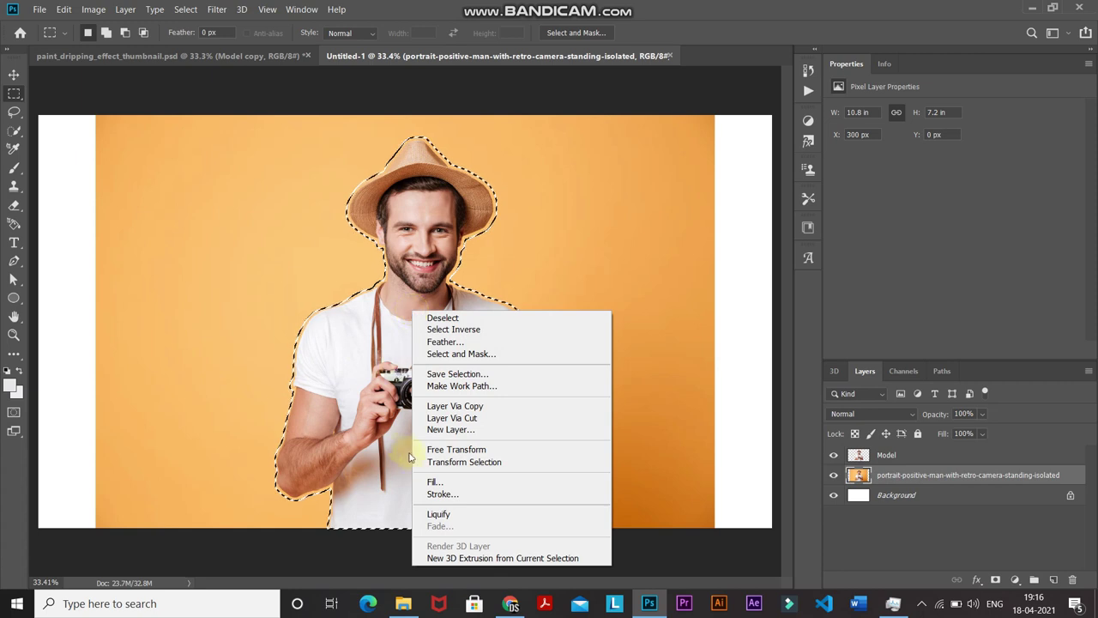
pyautogui.click(422, 485)
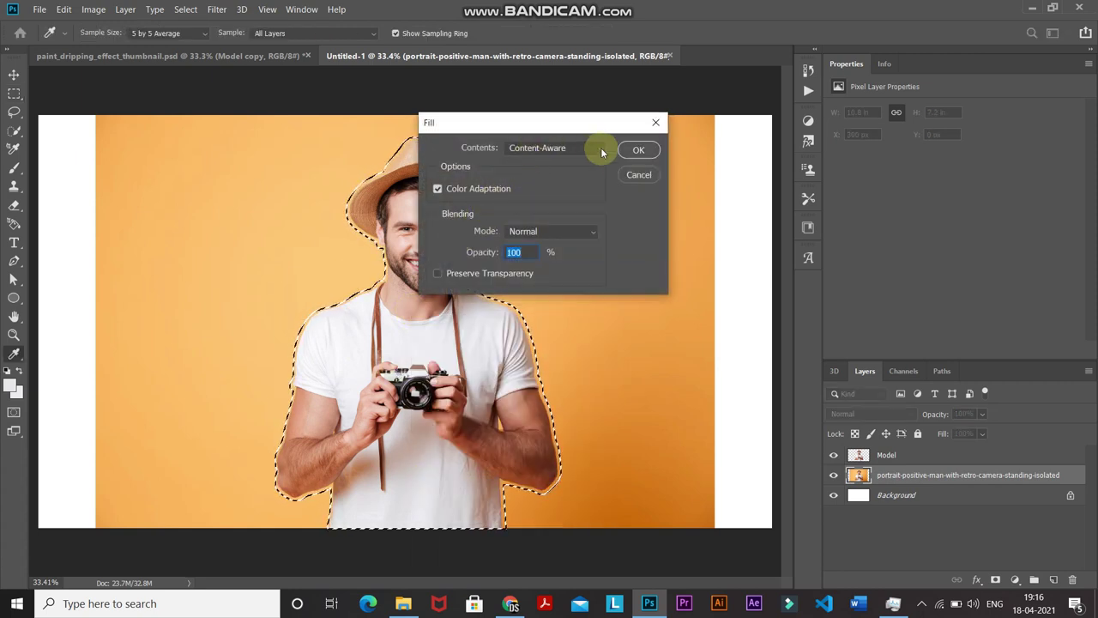
pyautogui.click(635, 150)
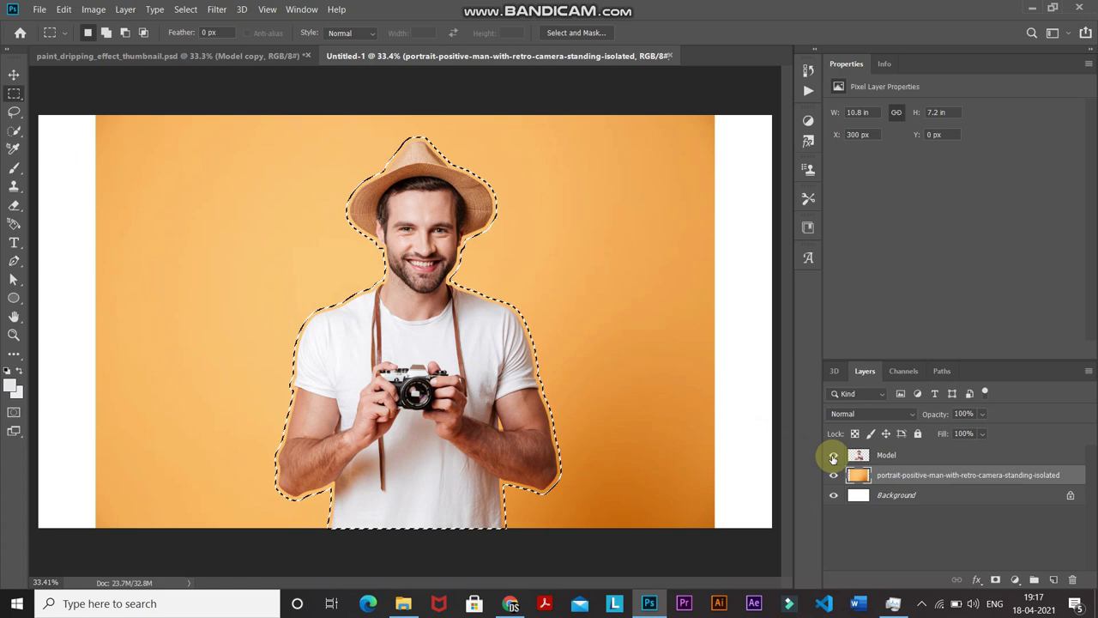
# Check the filled background by temporarily hiding the Model layer, and clear the selection
pyautogui.click(833, 456)
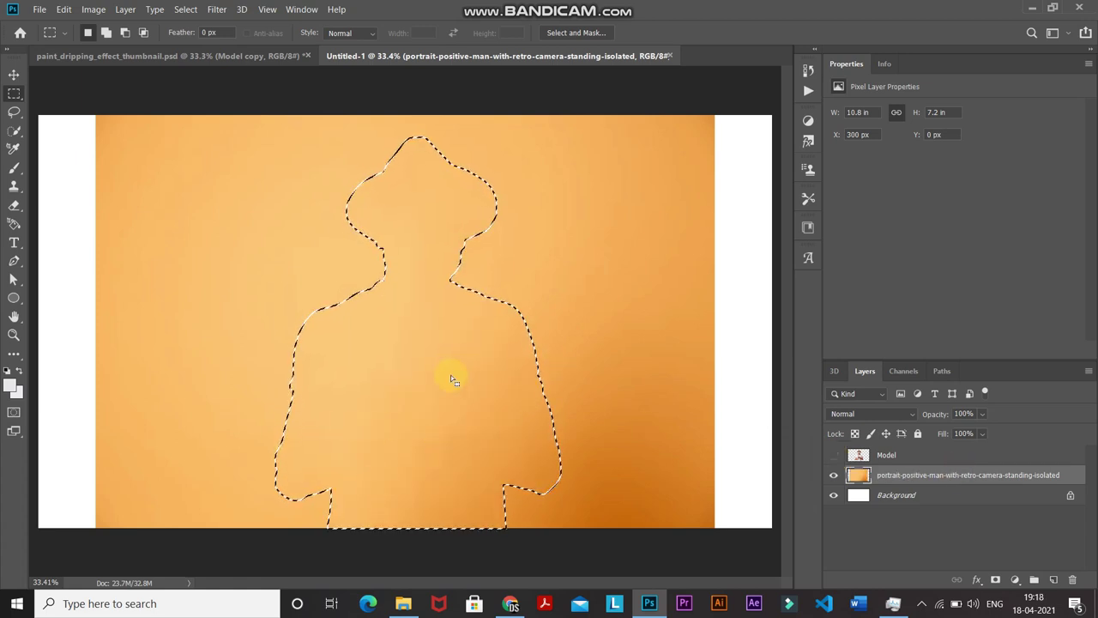
pyautogui.click(833, 456)
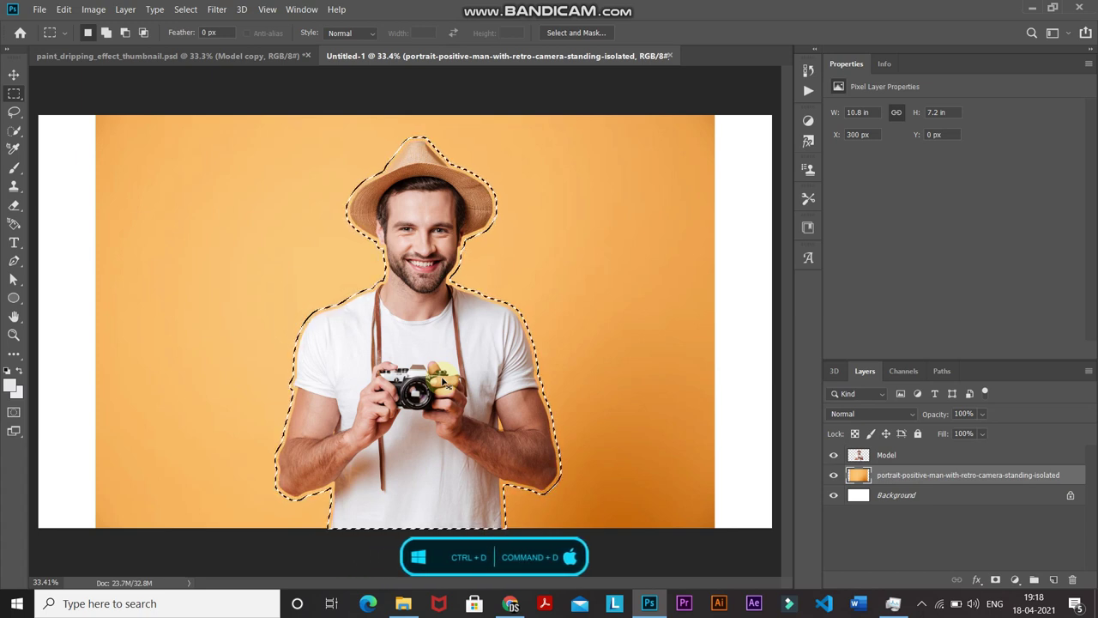
pyautogui.hotkey('ctrl', 'd')
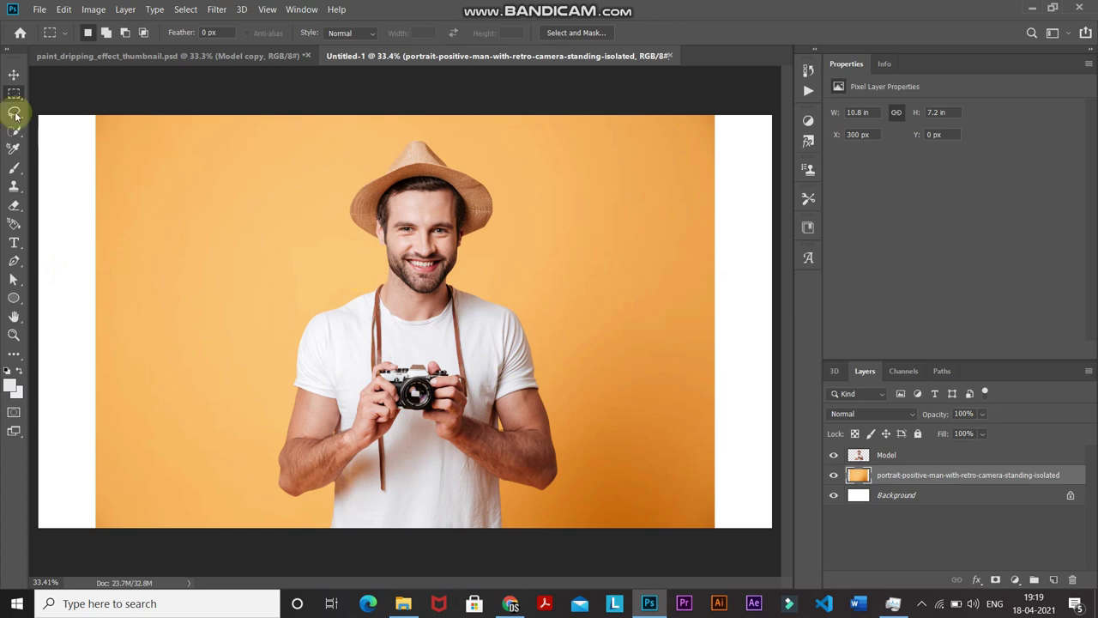
# Extend the orange backdrop over the white strips on both sides of the photo with Content-Aware fills and deselect
pyautogui.moveTo(36, 107); pyautogui.dragTo(105, 530)
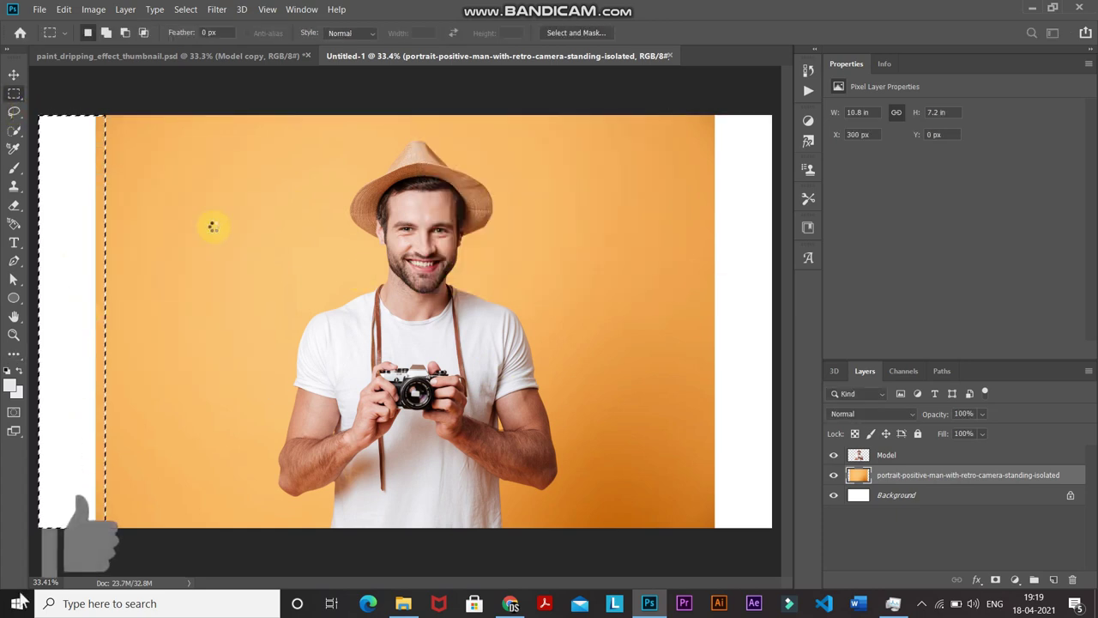
pyautogui.moveTo(714, 112); pyautogui.dragTo(767, 337)
pyautogui.hotkey('shift', 'BackSpace')
pyautogui.press('Return')
pyautogui.hotkey('ctrl', 'd')
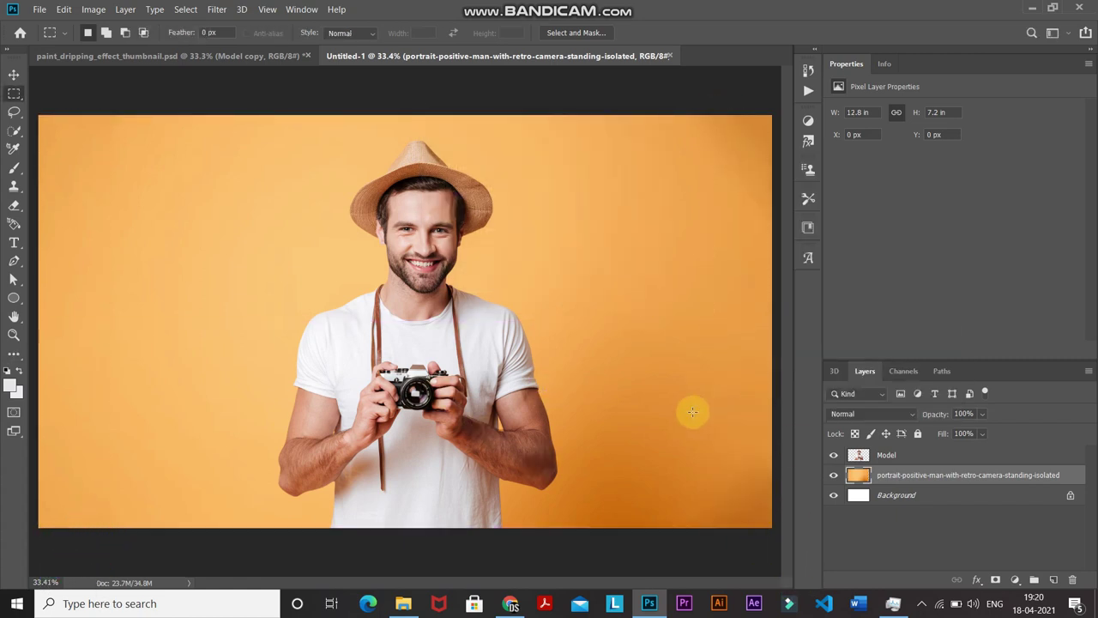
# Rename the filled portrait photo layer as background and put the Model layer in its own group
pyautogui.click(897, 478)
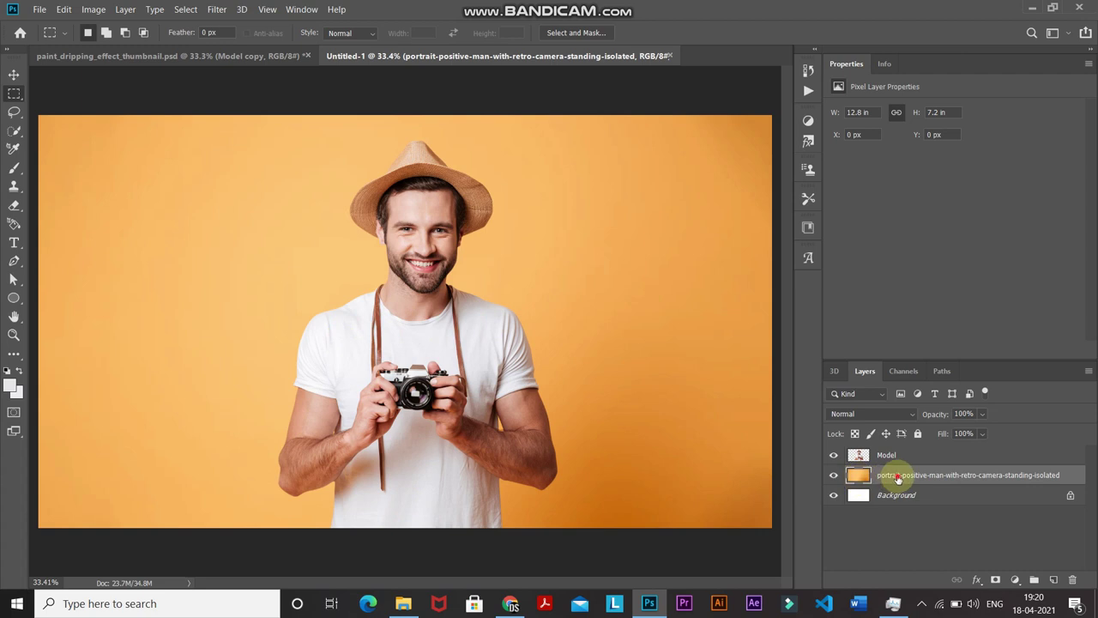
pyautogui.doubleClick(898, 474)
pyautogui.write('backgroun')
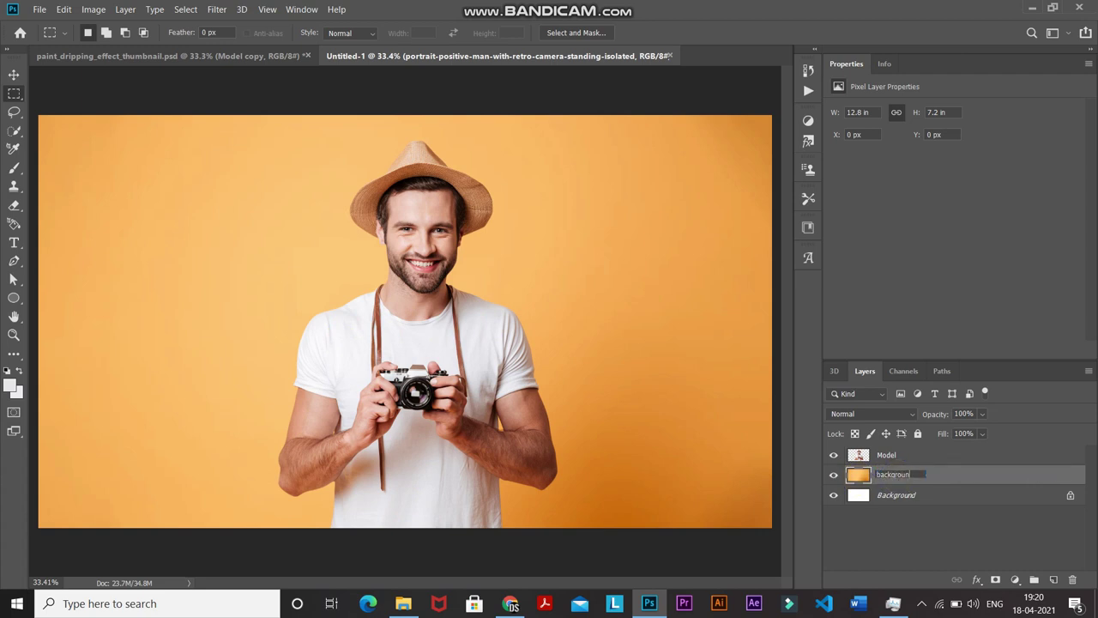
pyautogui.write('d')
pyautogui.press('Return')
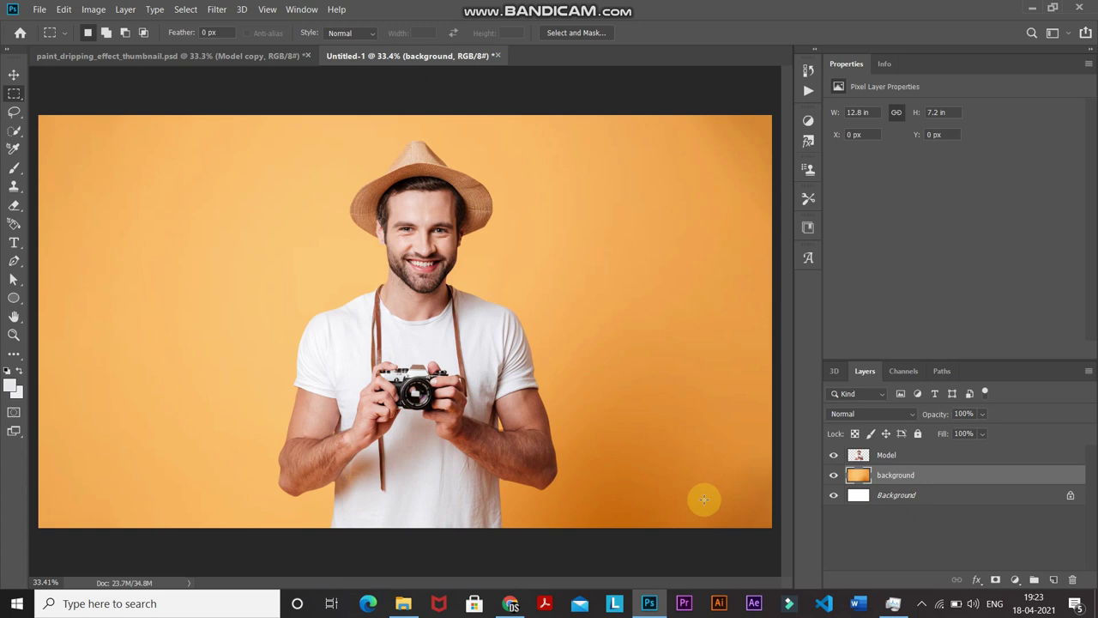
pyautogui.click(917, 455)
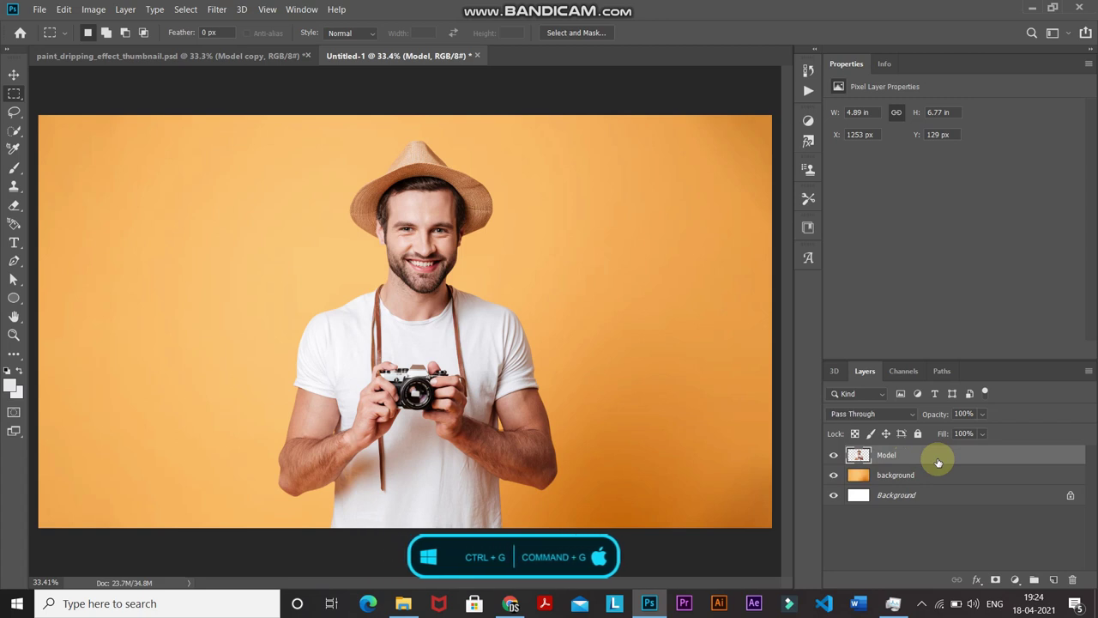
pyautogui.hotkey('ctrl', 'g')
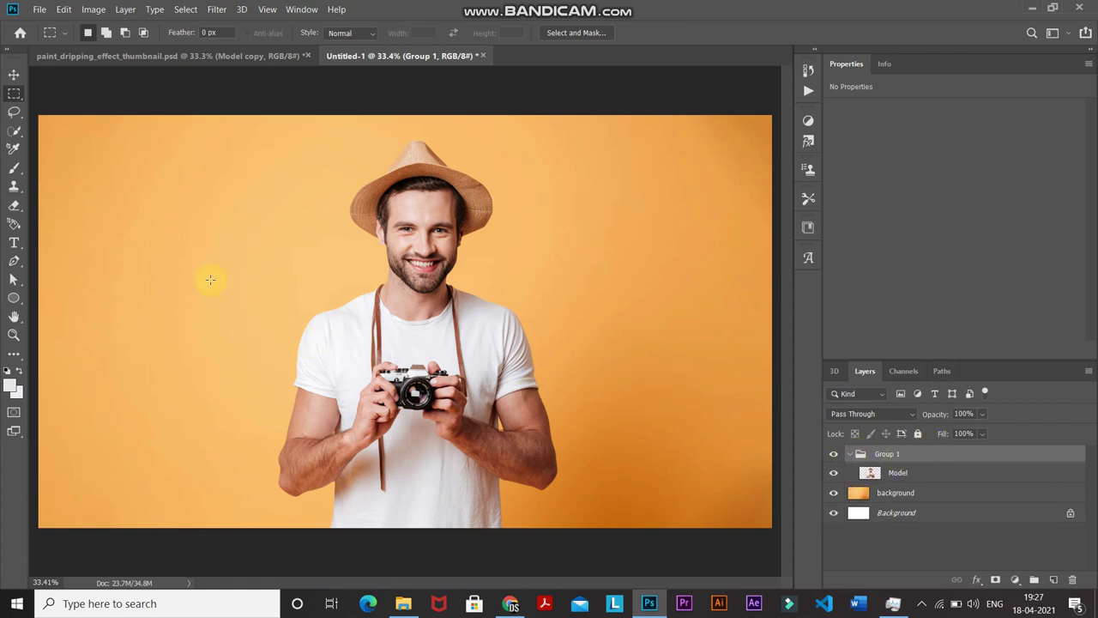
# Place the white-drip COLOR013 PNG as an embedded object and scale it to about 12.69% over the man's torso
pyautogui.click(39, 10)
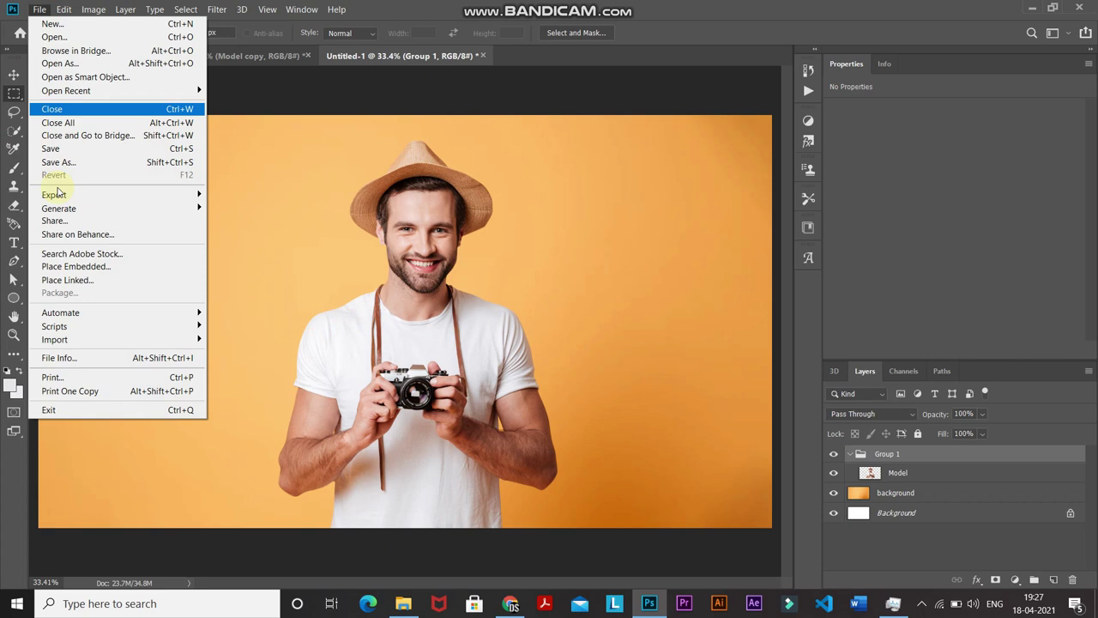
pyautogui.click(77, 267)
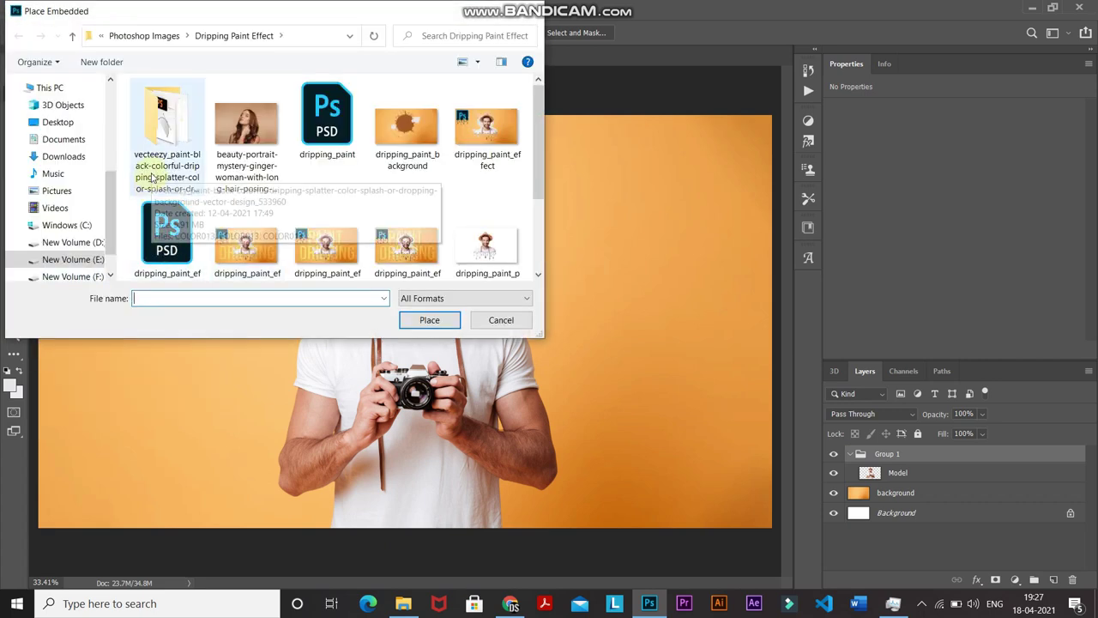
pyautogui.doubleClick(153, 178)
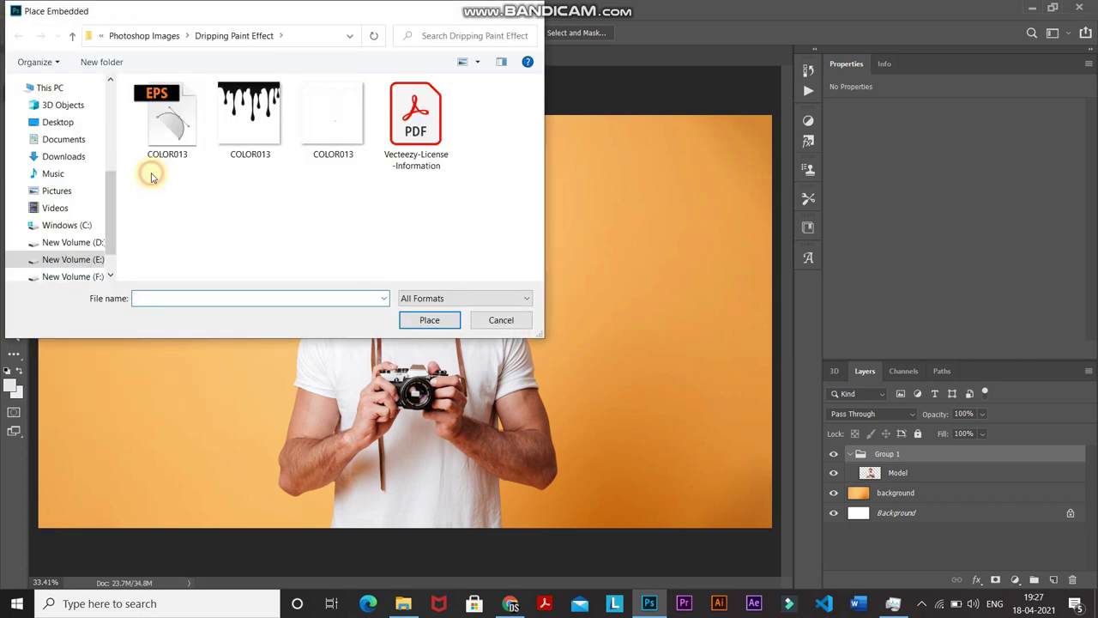
pyautogui.click(348, 136)
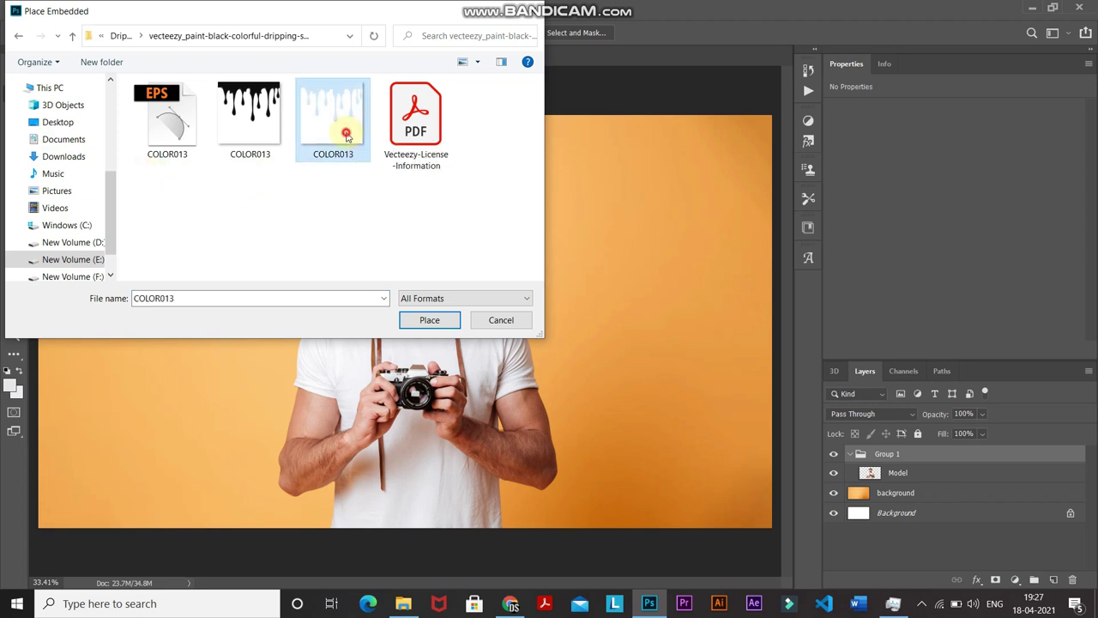
pyautogui.click(405, 319)
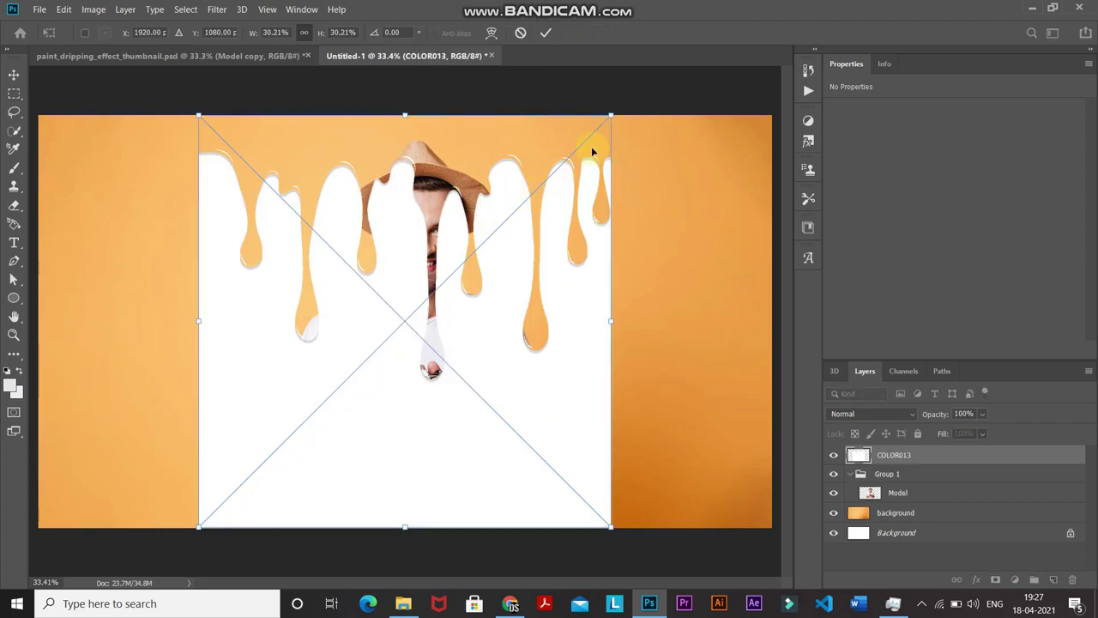
pyautogui.moveTo(611, 118); pyautogui.dragTo(417, 417)
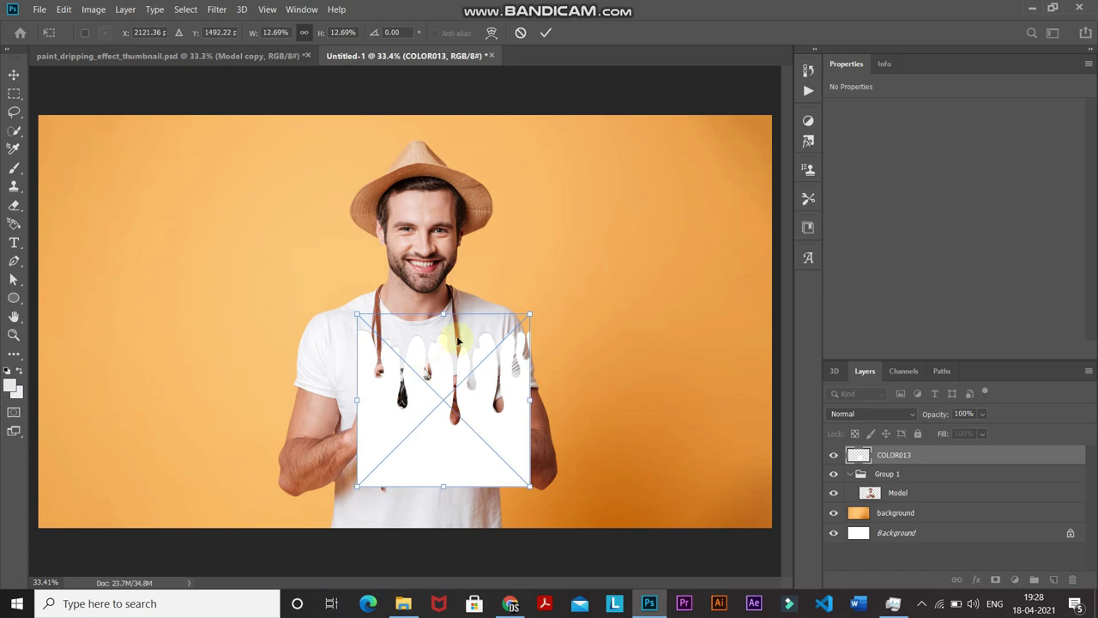
pyautogui.click(547, 34)
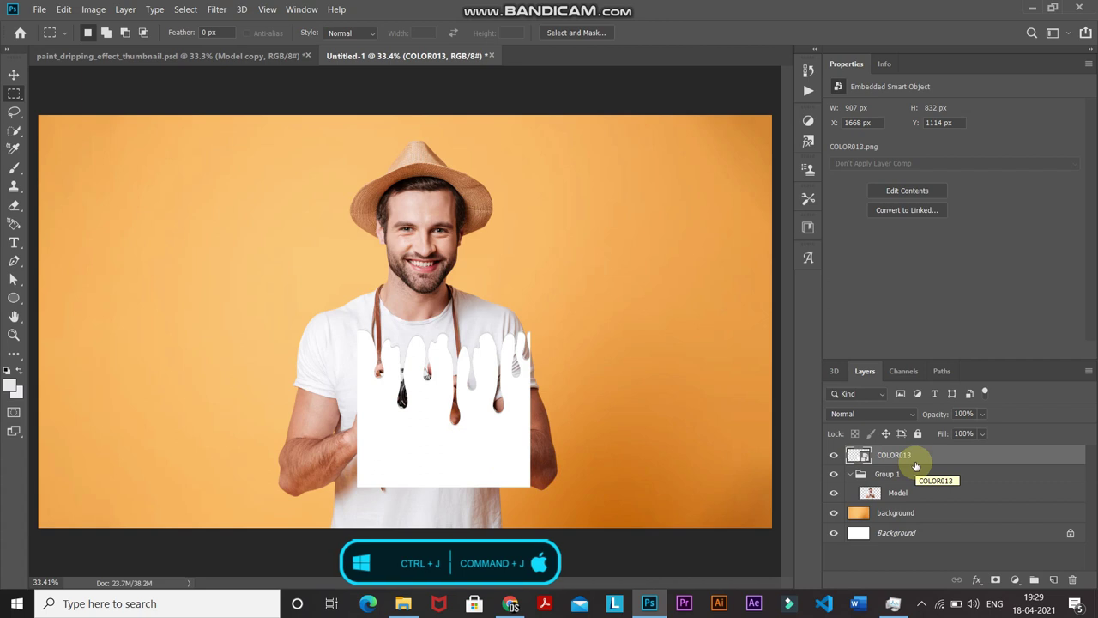
# Duplicate the COLOR013 drip layer and move the copy left to X 806 px so it lines up beside the original
pyautogui.hotkey('ctrl', 'j')
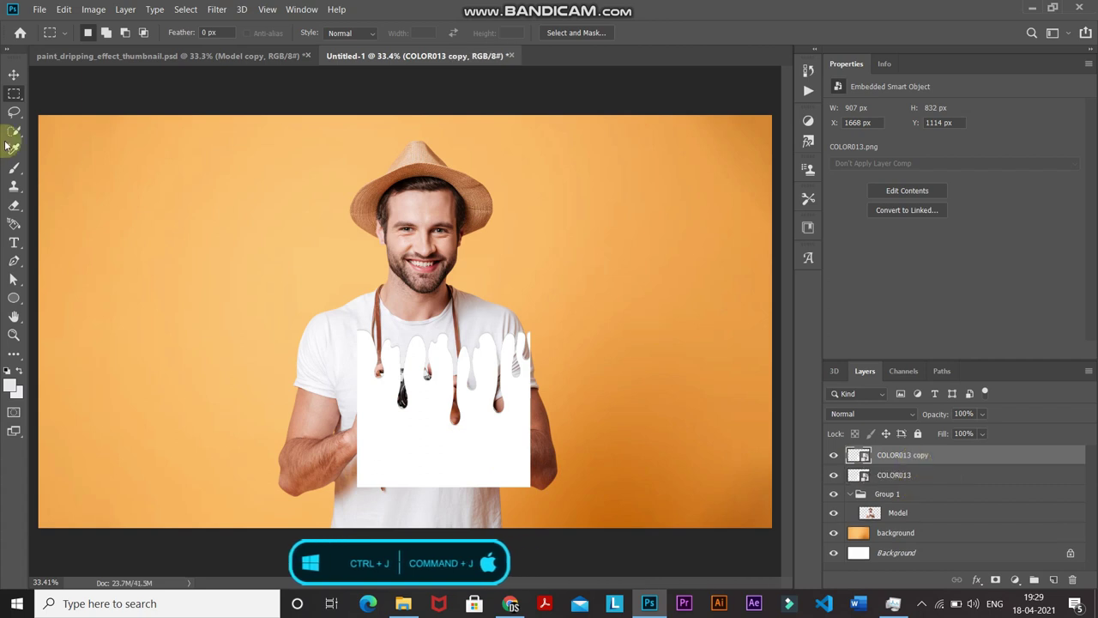
pyautogui.click(15, 73)
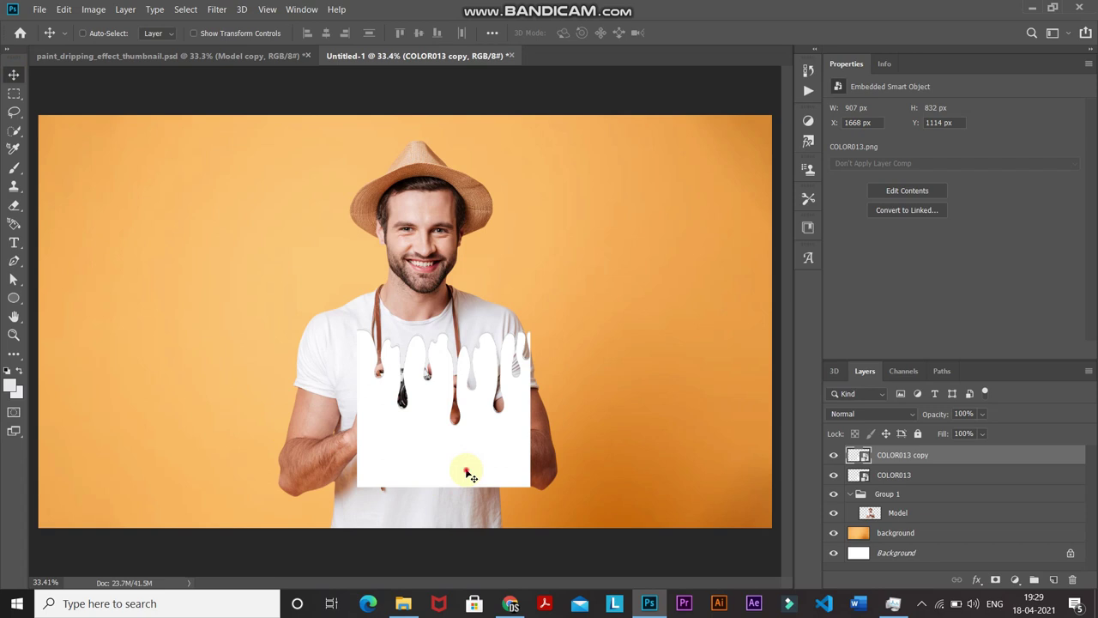
pyautogui.moveTo(466, 471); pyautogui.dragTo(303, 464)
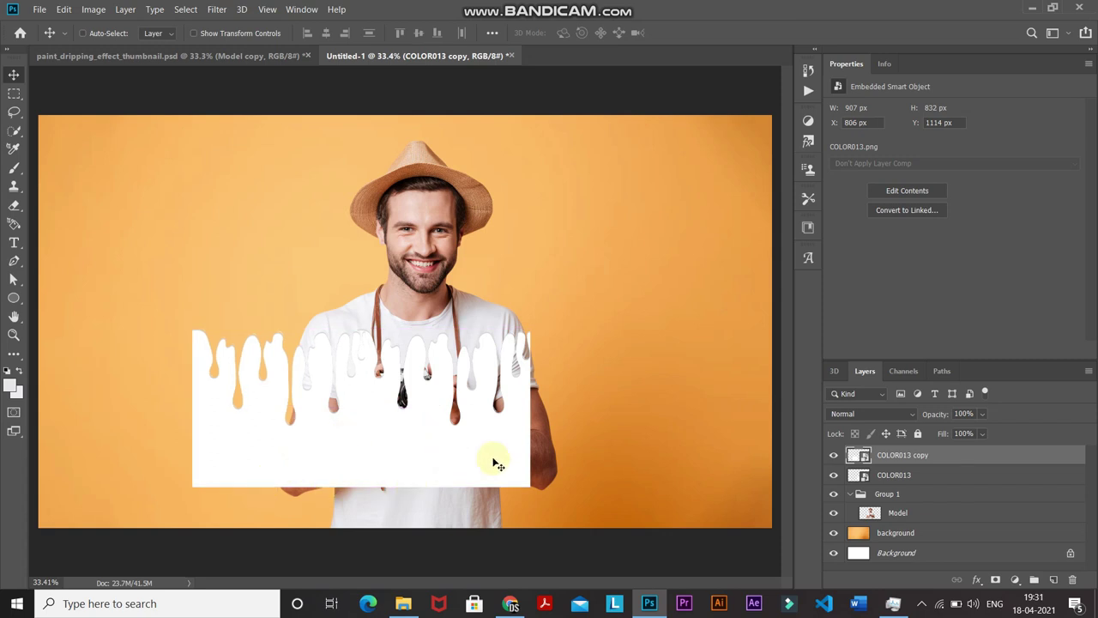
# Select the COLOR013 layer together with its copy and group the two drip layers
pyautogui.press('ctrl')
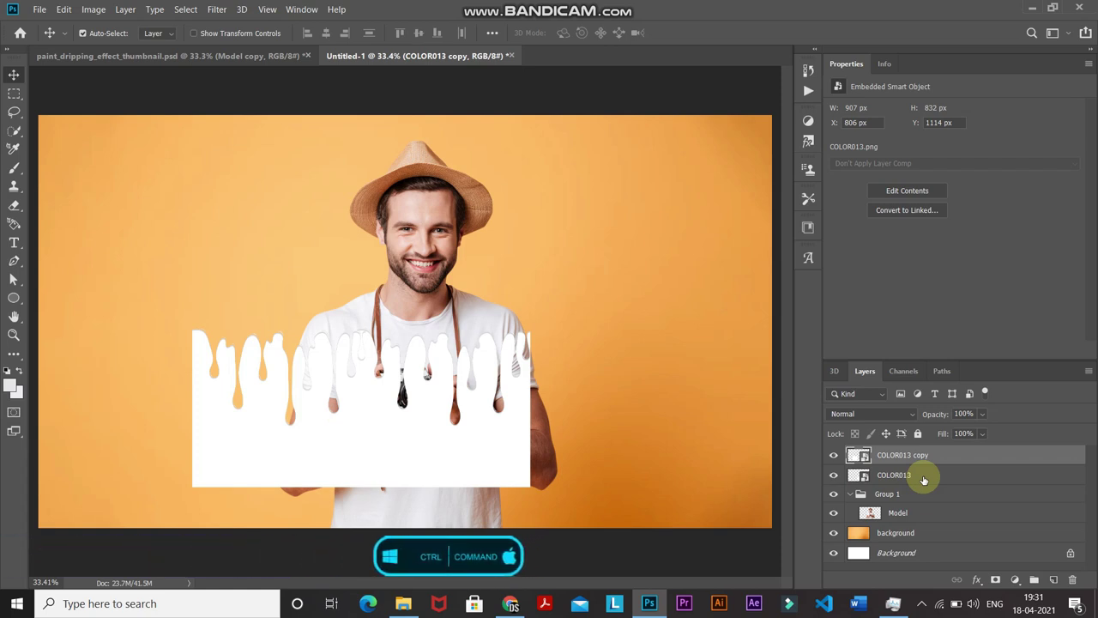
pyautogui.keyDown('ctrl'); pyautogui.click(924, 480); pyautogui.keyUp('ctrl')
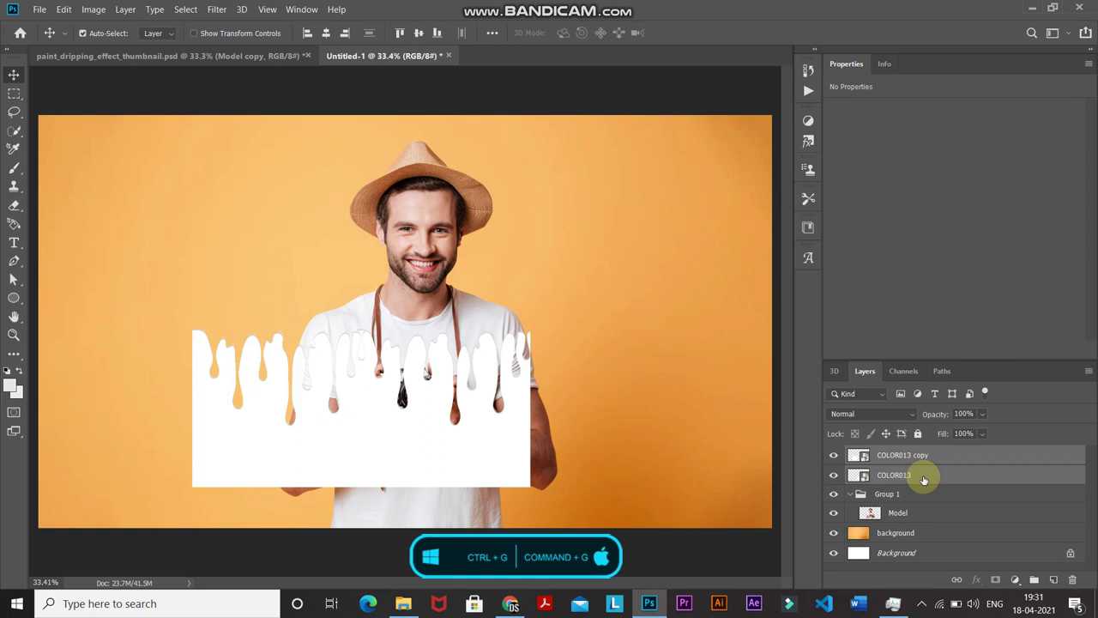
pyautogui.hotkey('ctrl', 'g')
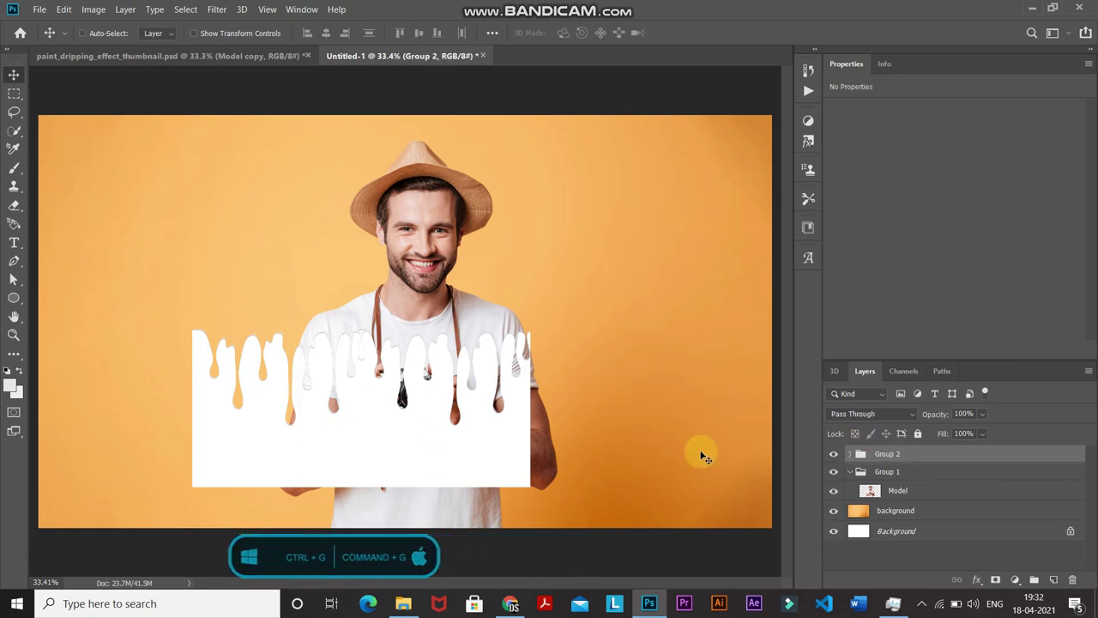
# Scale the drip group proportionally to about 82.59% so it spans the man's torso and arms
pyautogui.press('ctrl')
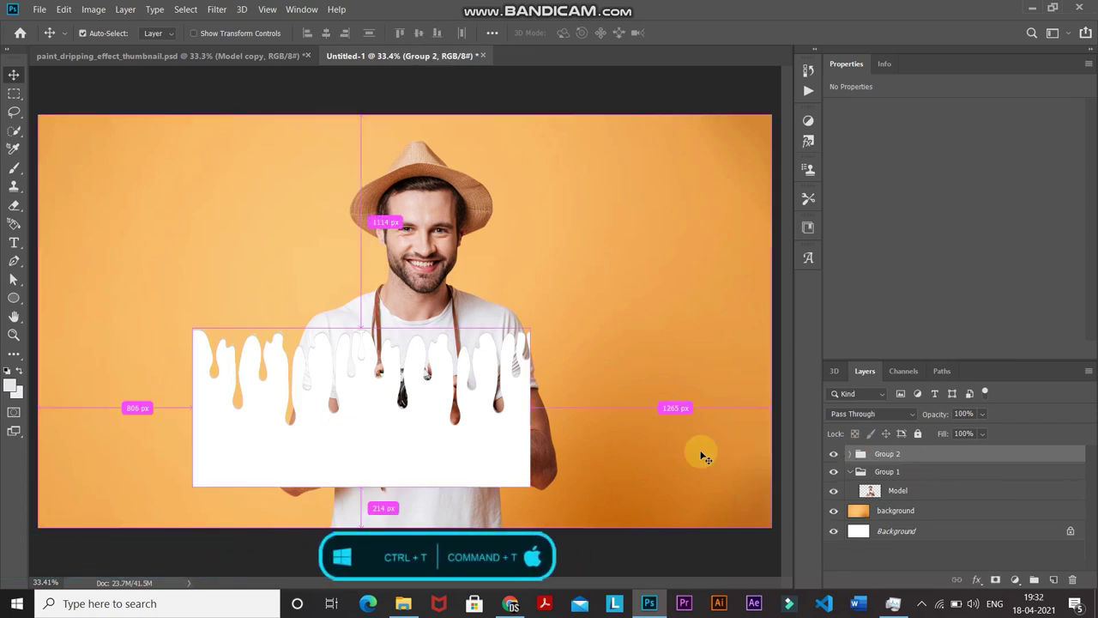
pyautogui.hotkey('ctrl', 't')
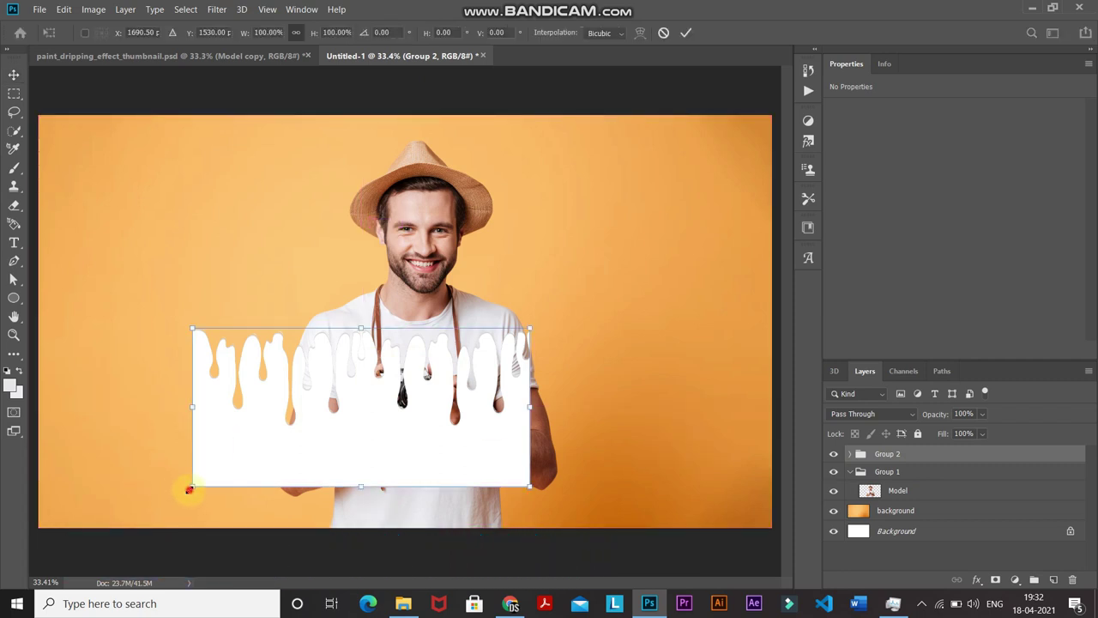
pyautogui.moveTo(190, 488); pyautogui.dragTo(251, 465)
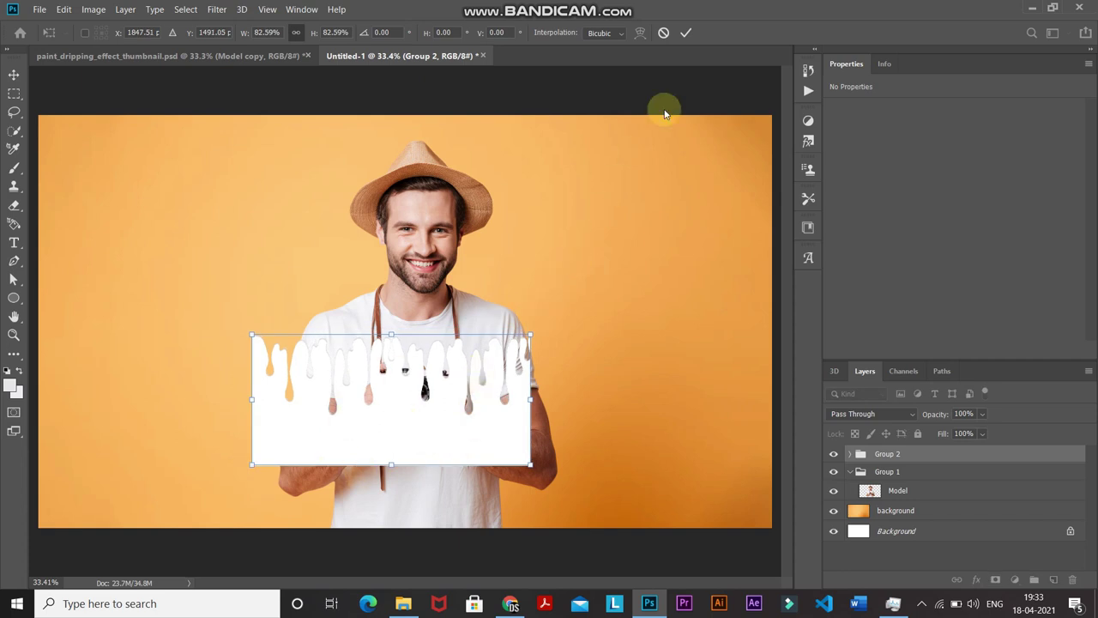
pyautogui.click(685, 34)
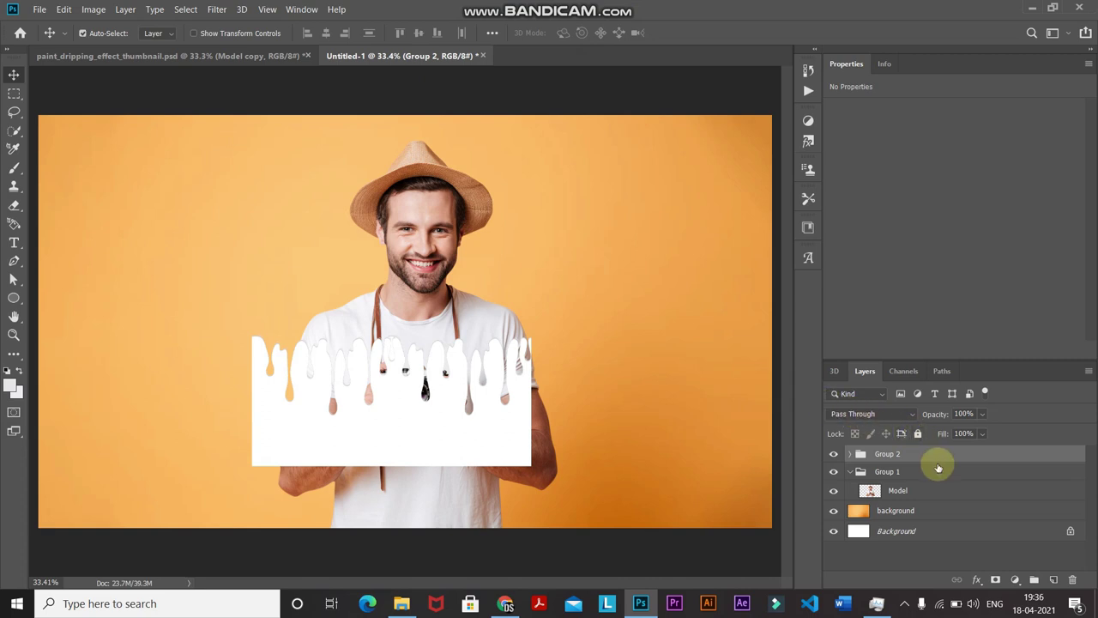
# Duplicate the drip group, Group 2, and merge the copy into a single pixel layer
pyautogui.hotkey('ctrl', 'j')
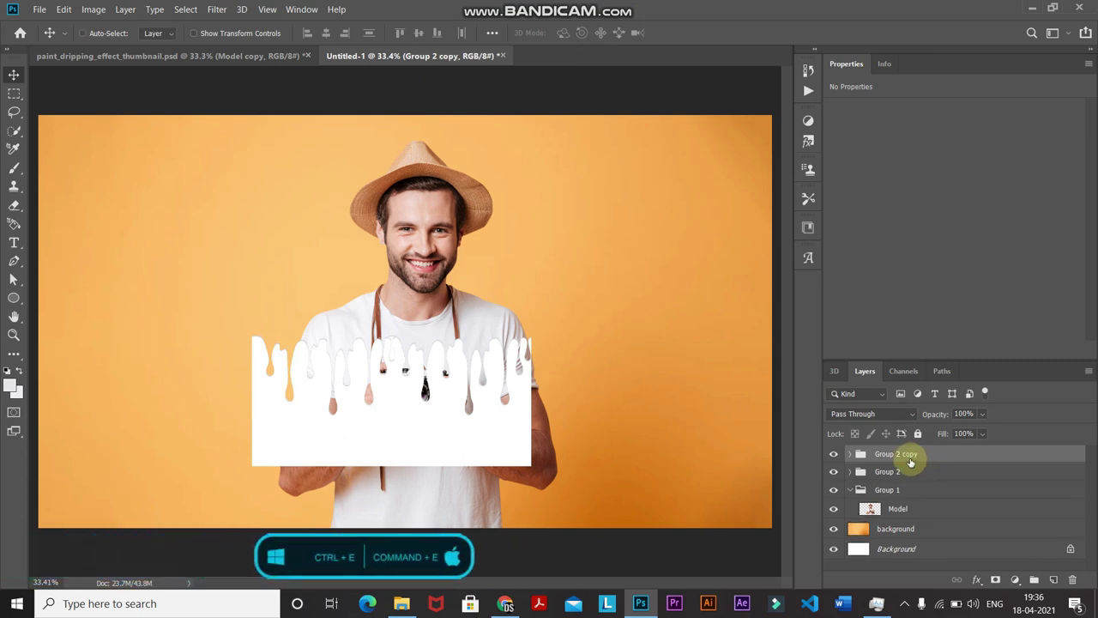
pyautogui.press('ctrl')
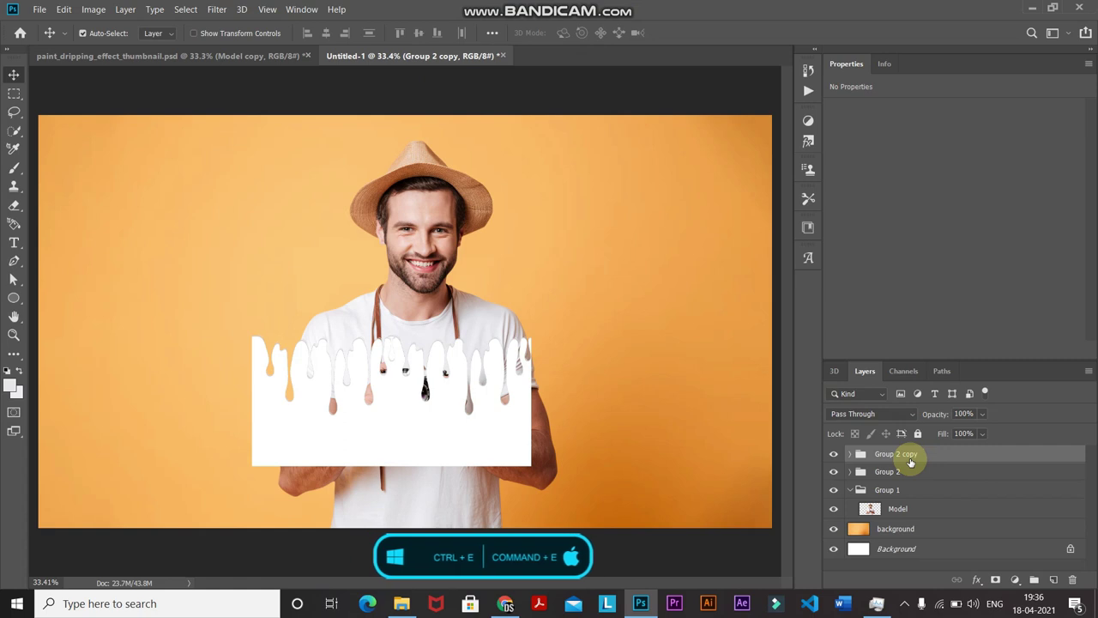
pyautogui.hotkey('ctrl', 'e')
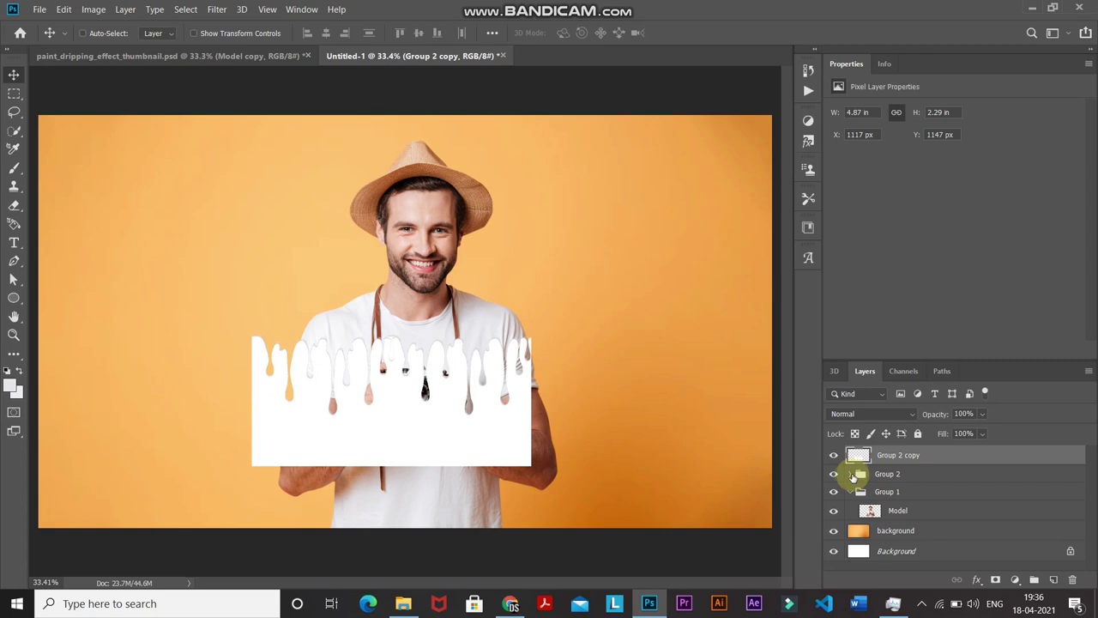
# Look inside the original Group 2, collapse it again and hide it
pyautogui.click(850, 475)
pyautogui.click(850, 475)
pyautogui.click(833, 475)
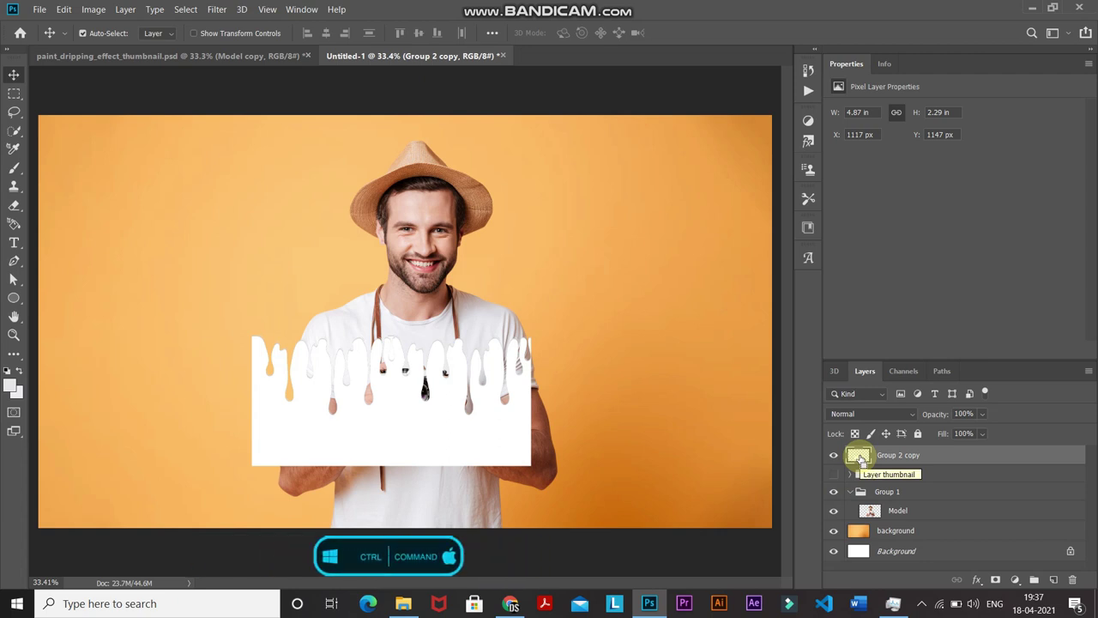
# Mask Group 1 with the drip shape of Group 2 copy, invert the mask and hide the Group 2 copy layer
pyautogui.keyDown('ctrl'); pyautogui.click(861, 457); pyautogui.keyUp('ctrl')
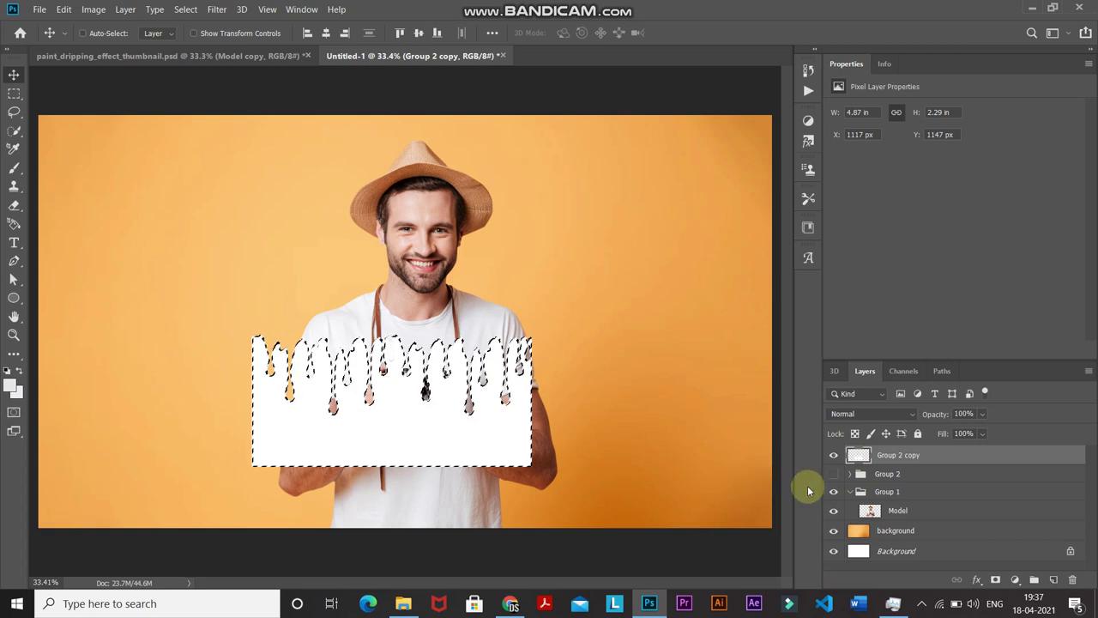
pyautogui.click(882, 497)
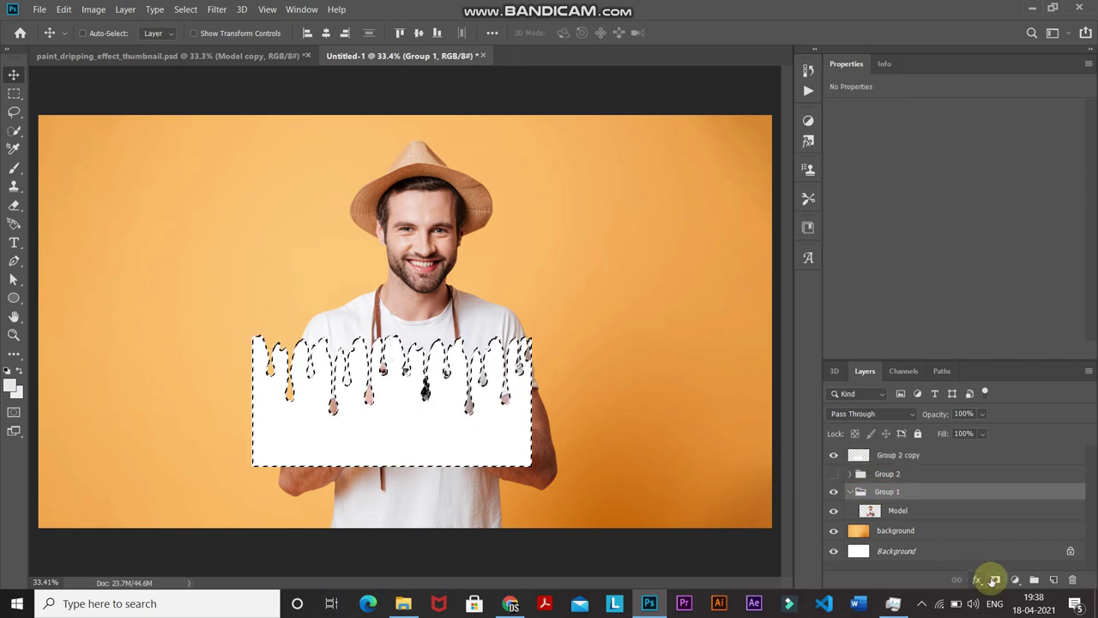
pyautogui.click(994, 580)
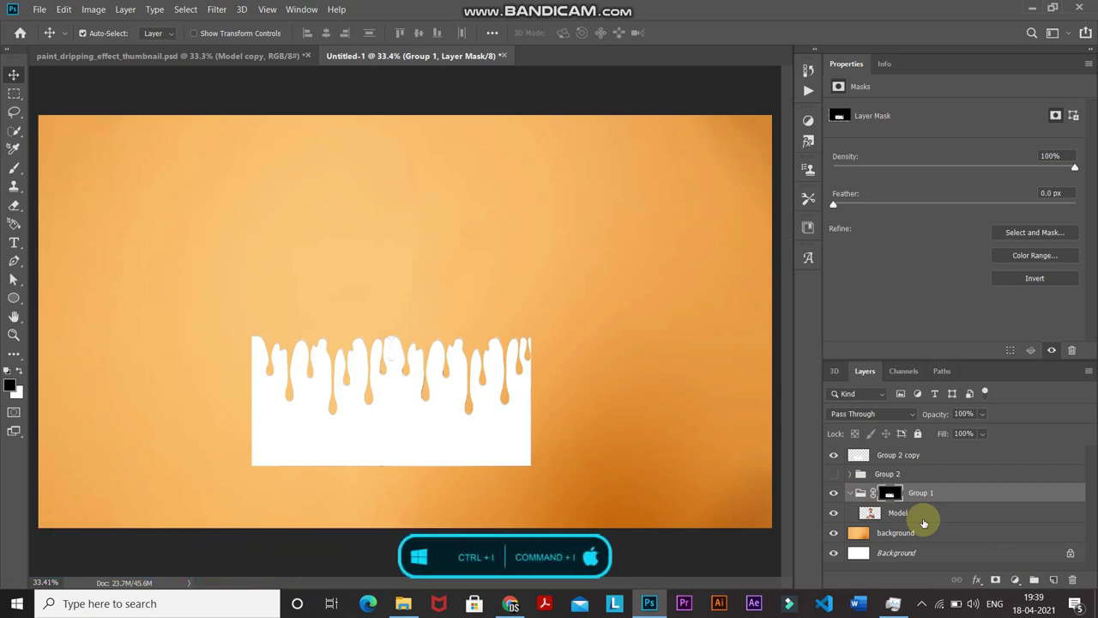
pyautogui.hotkey('ctrl', 'i')
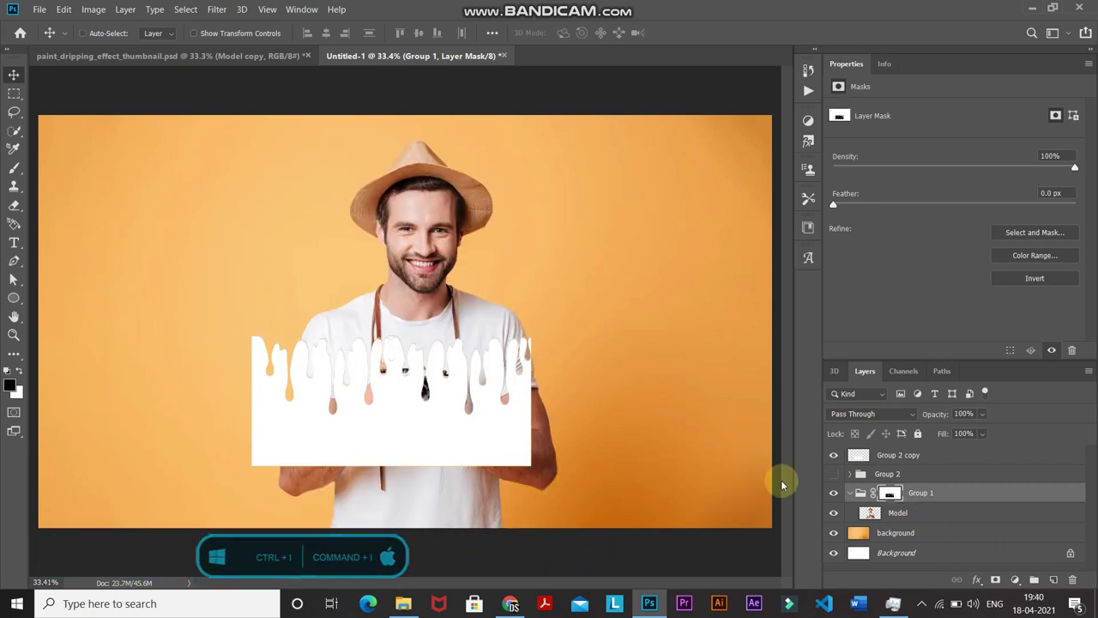
pyautogui.click(834, 456)
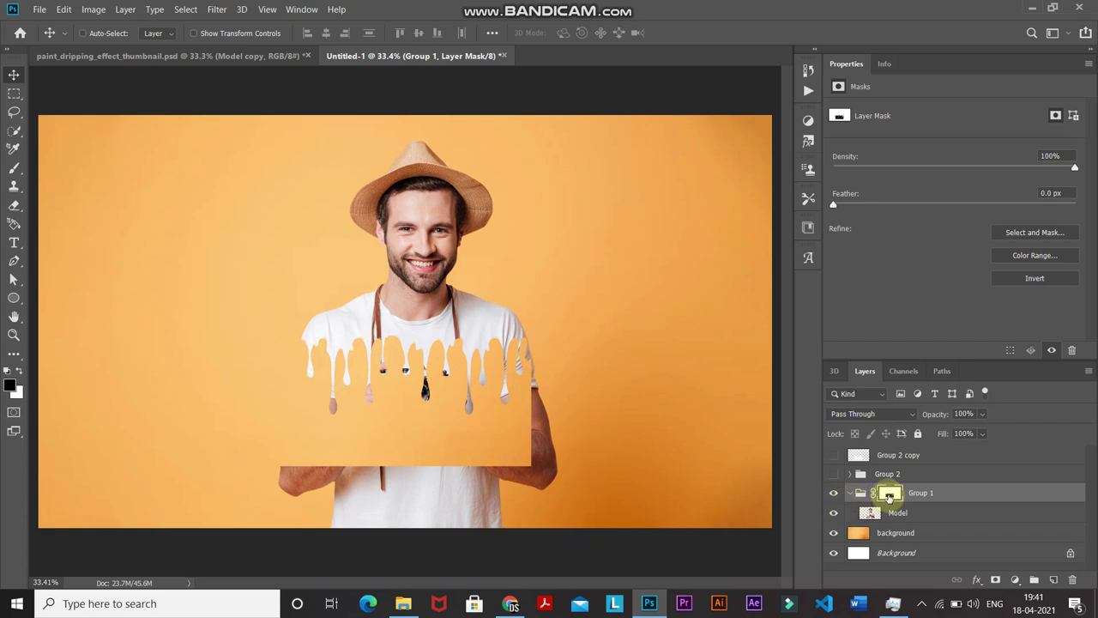
# Set up the Brush tool with a round tip and black (000000) as the foreground color
pyautogui.rightClick(8, 165)
pyautogui.click(61, 170)
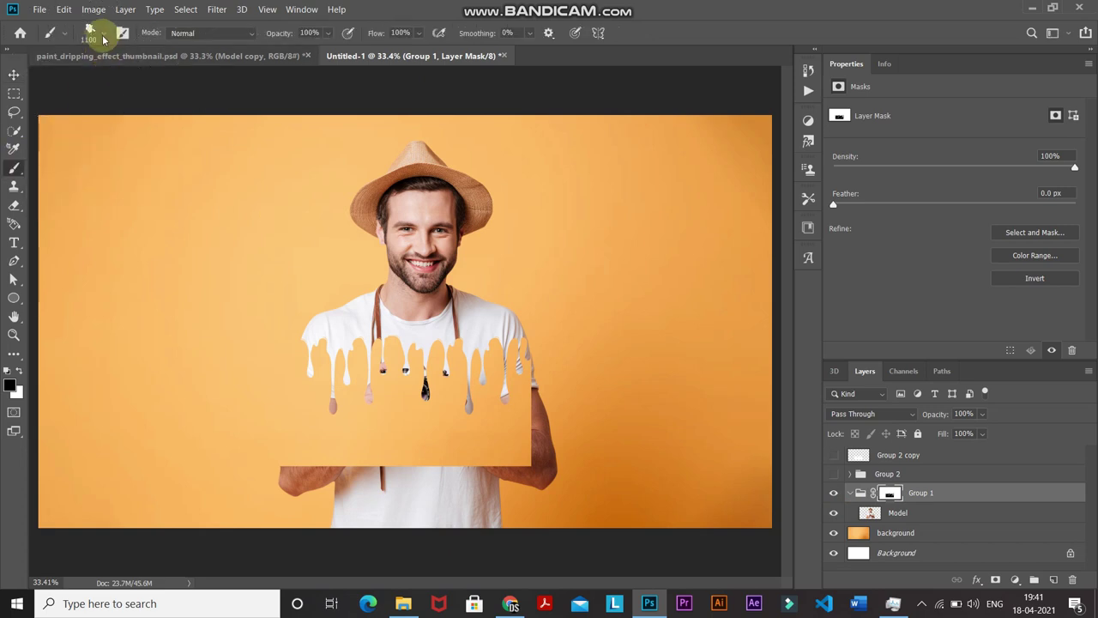
pyautogui.click(103, 39)
pyautogui.doubleClick(73, 226)
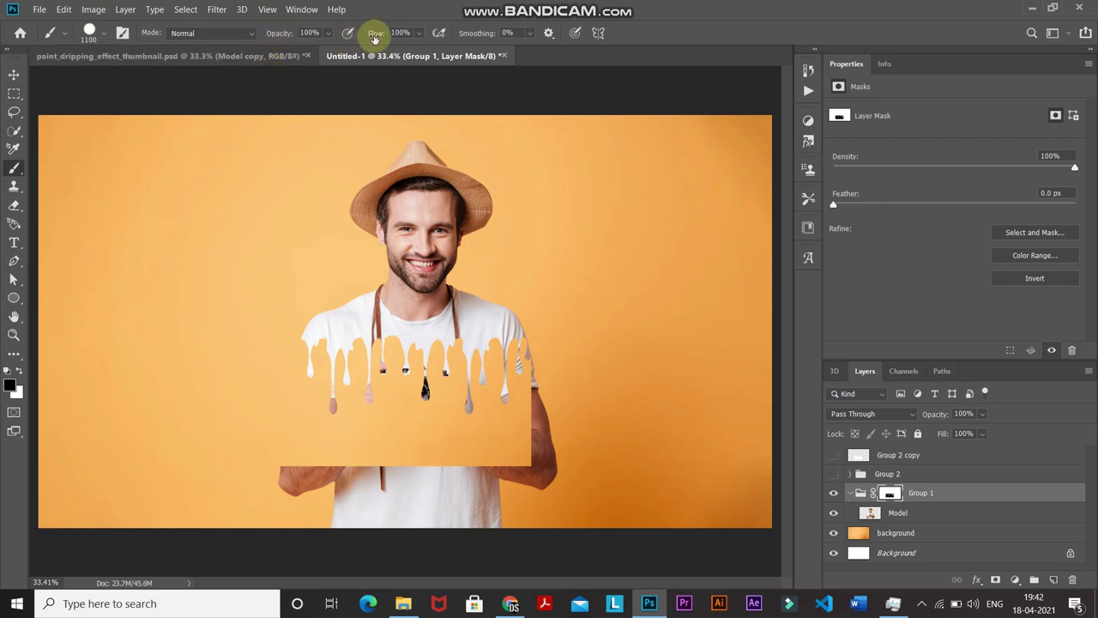
pyautogui.click(11, 387)
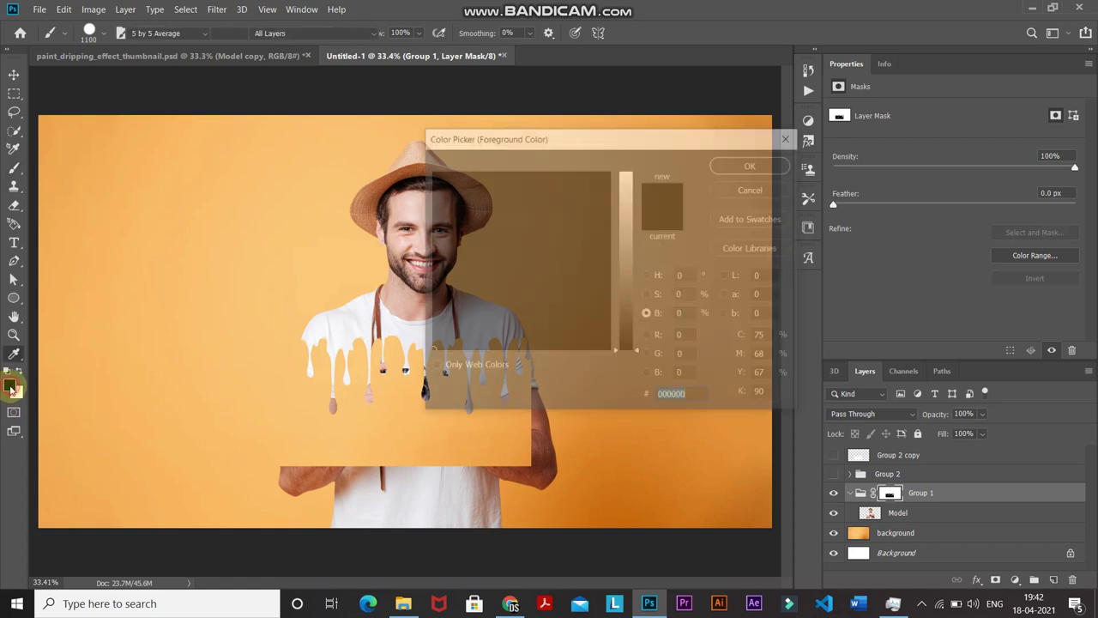
pyautogui.click(734, 164)
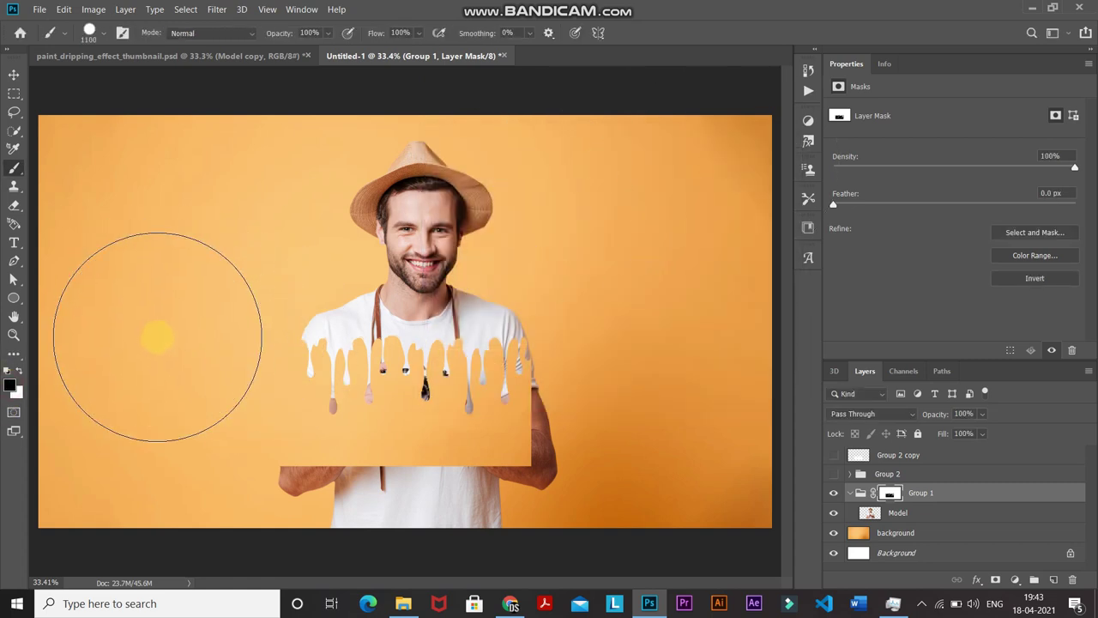
# Reduce the brush to 500 px and paint out the arms and body below the drips on Group 1's mask
pyautogui.press('[')
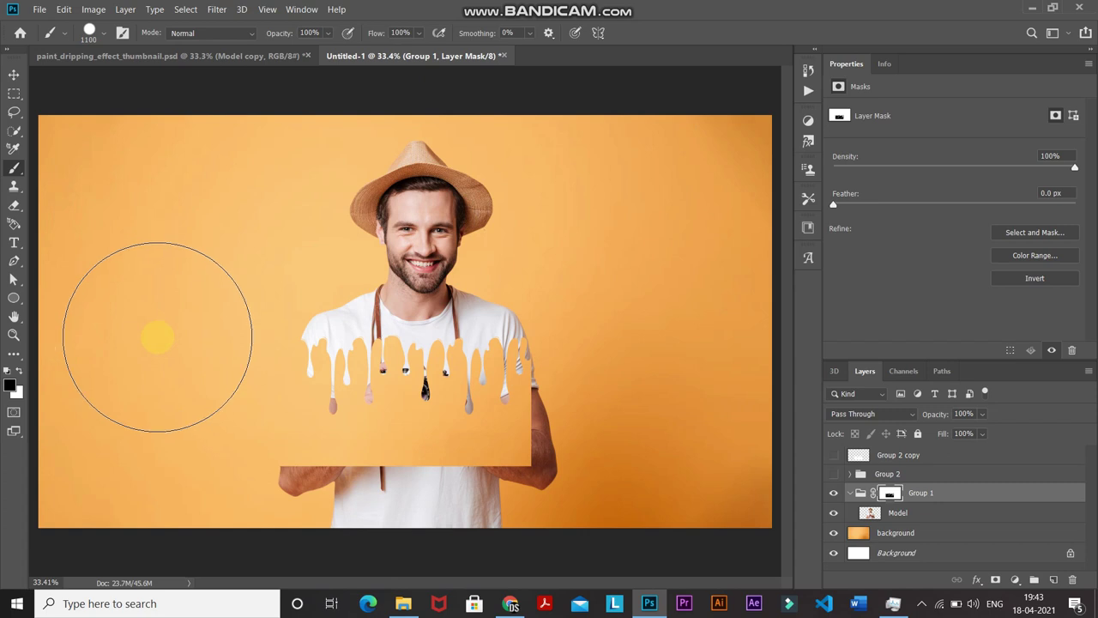
pyautogui.press('[')
pyautogui.press('[')
pyautogui.press('[')
pyautogui.press('[')
pyautogui.press('[')
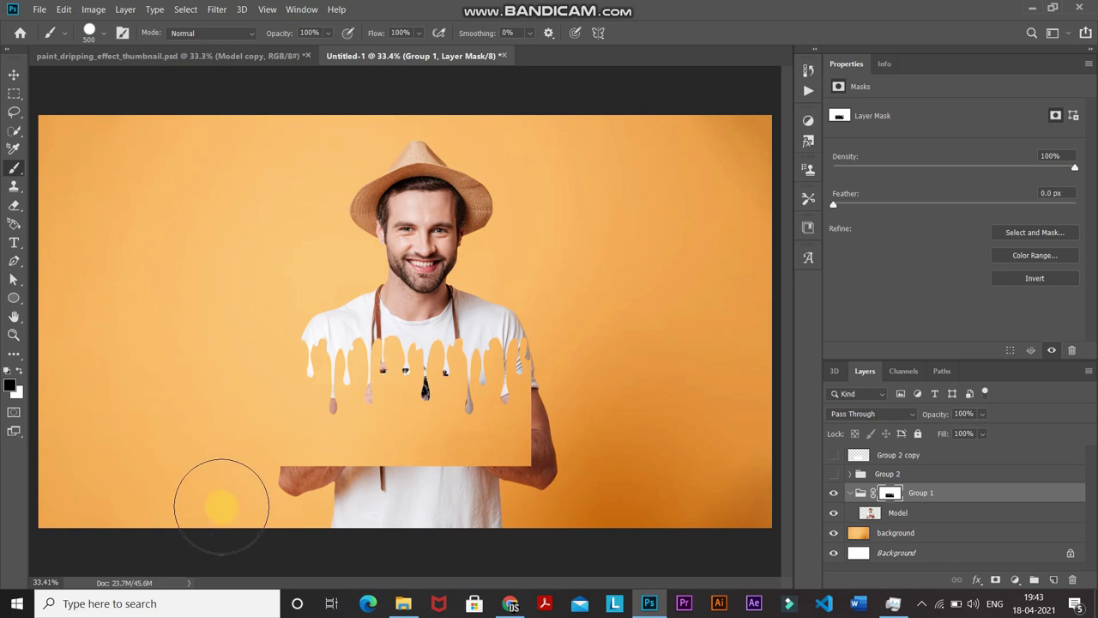
# Reduce the brush to 40 px and paint out the thin leftover outlines along the drip edges on Group 1's mask
pyautogui.hotkey('ctrl', '+')
pyautogui.hotkey('ctrl', '+')
pyautogui.scroll(2, 695, 369)
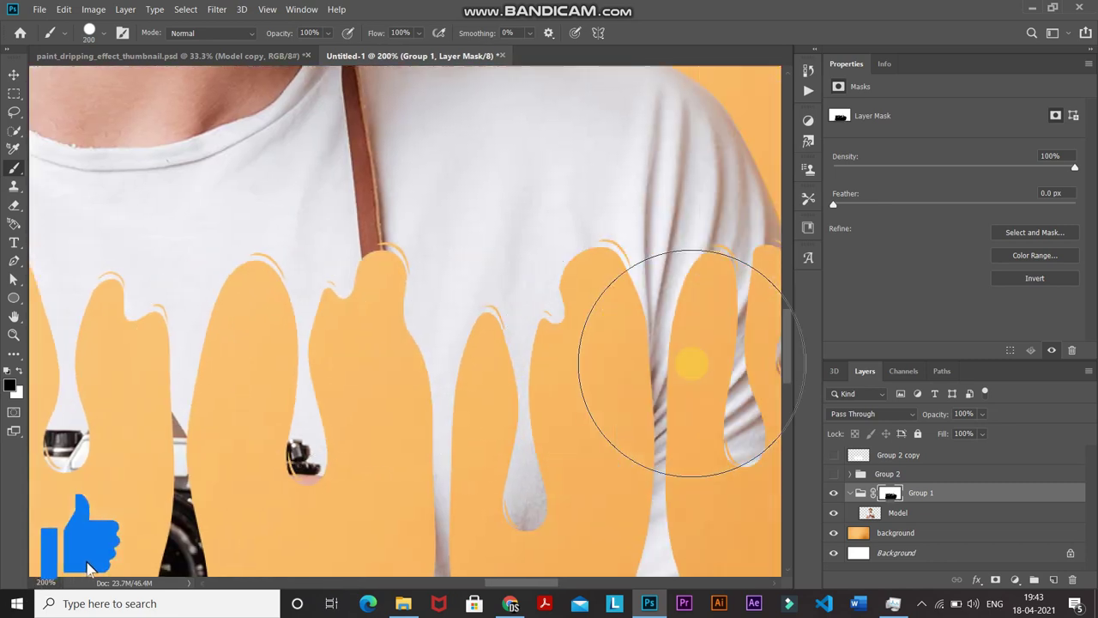
pyautogui.press('[')
pyautogui.press('[')
pyautogui.press('[')
pyautogui.press('[')
pyautogui.press('[')
pyautogui.press('[')
pyautogui.press('[')
pyautogui.press('[')
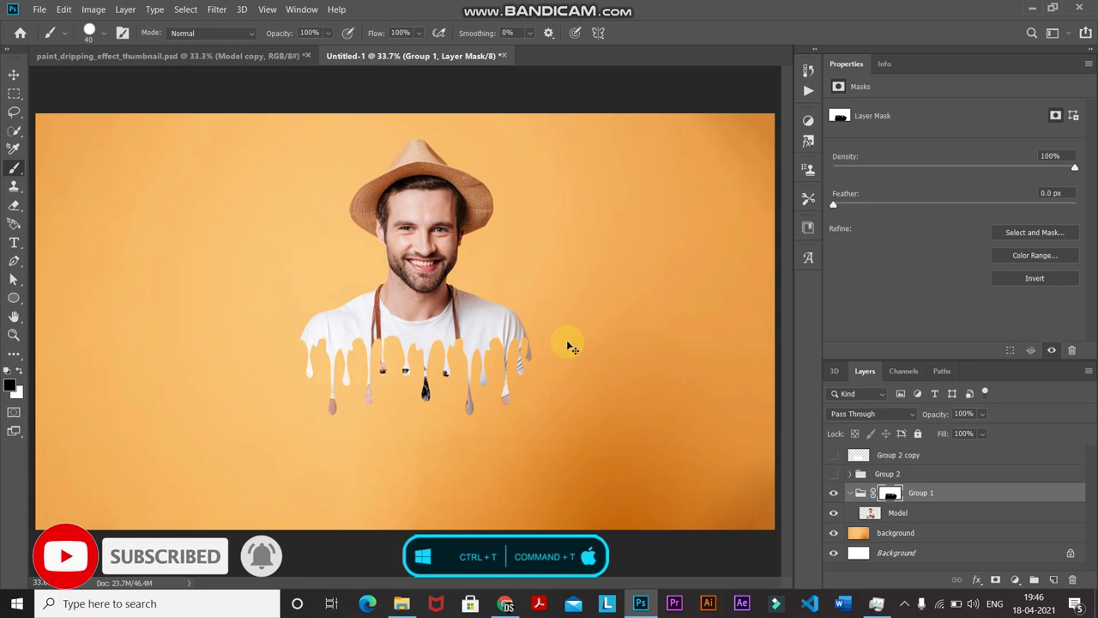
# Scale Group 1 proportionally to about 127.46%, keeping the masked man fully within the canvas
pyautogui.hotkey('ctrl', 't')
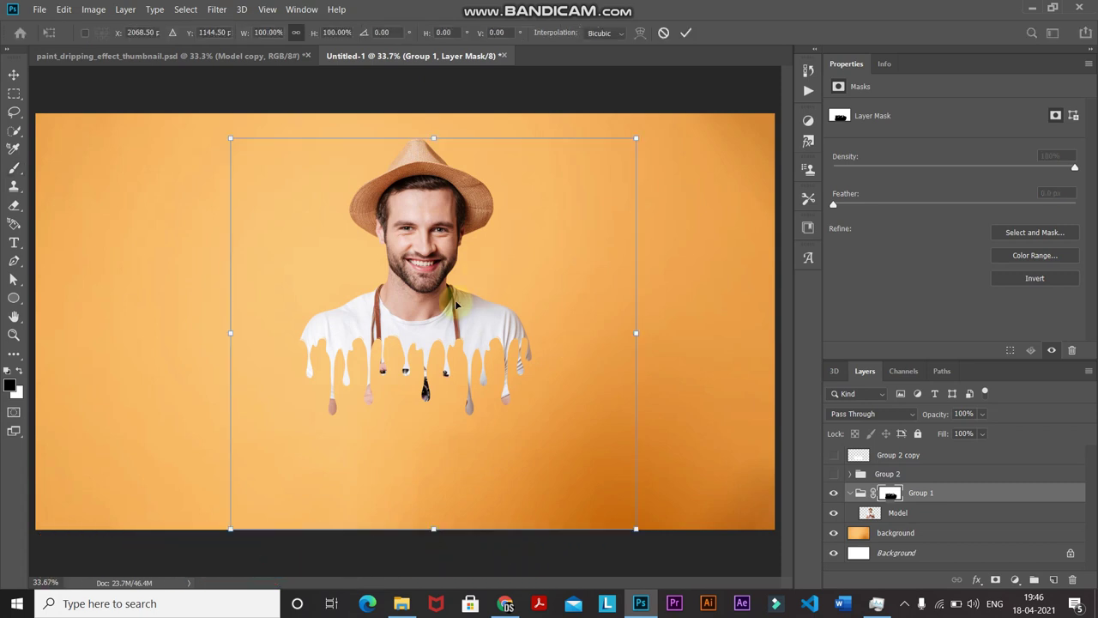
pyautogui.moveTo(636, 136); pyautogui.dragTo(702, 146)
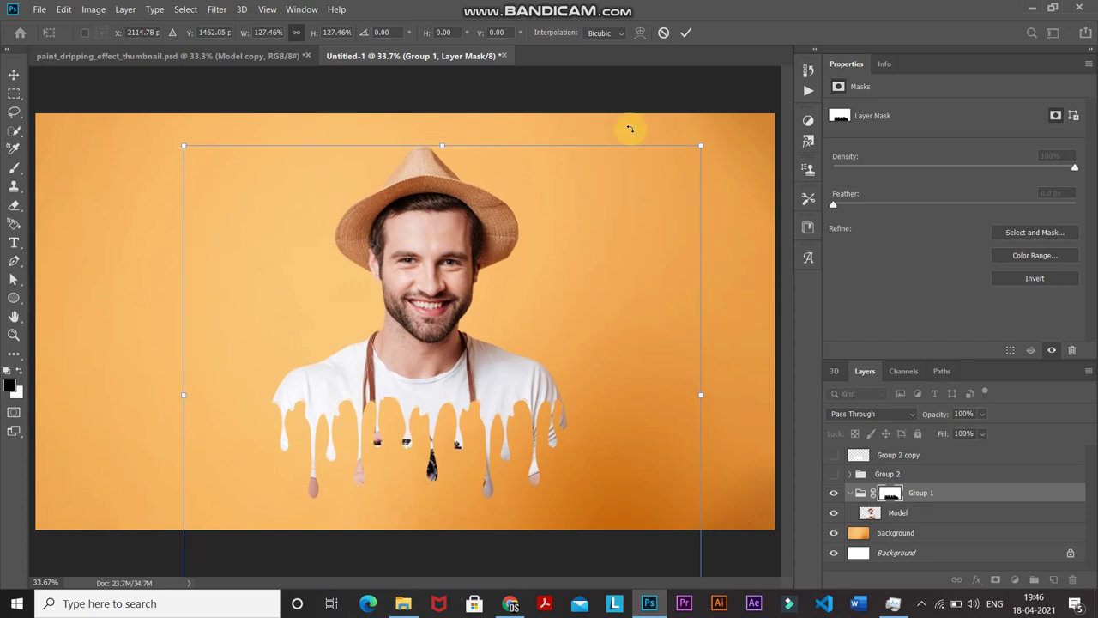
pyautogui.click(684, 34)
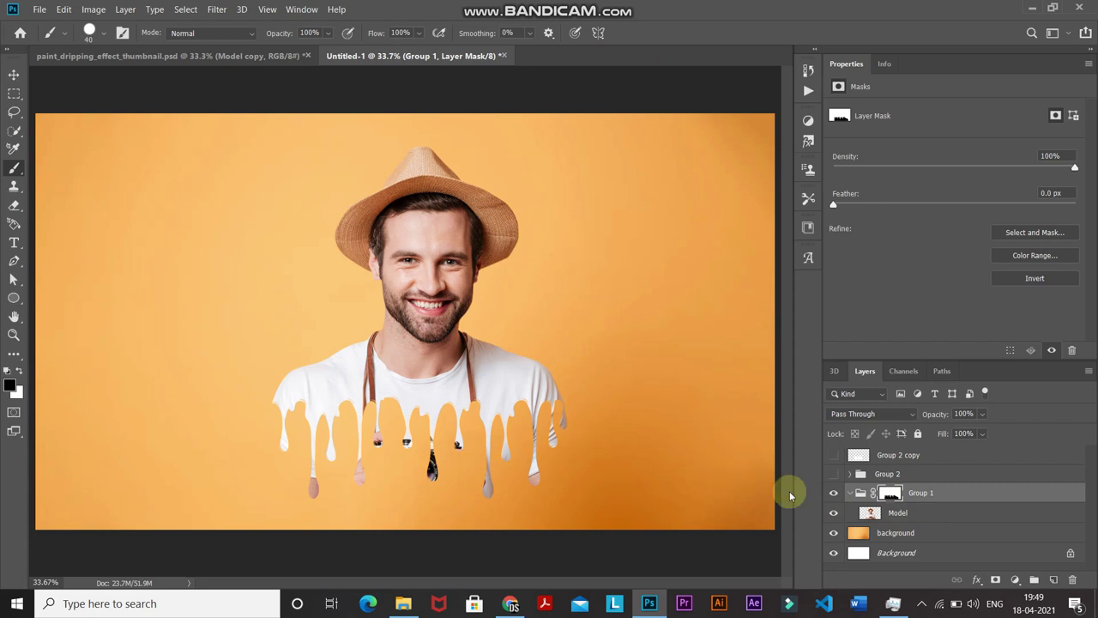
# Add a 10 px white (ffffff) outside stroke with Normal blending and 100% opacity to the Model layer
pyautogui.click(921, 515)
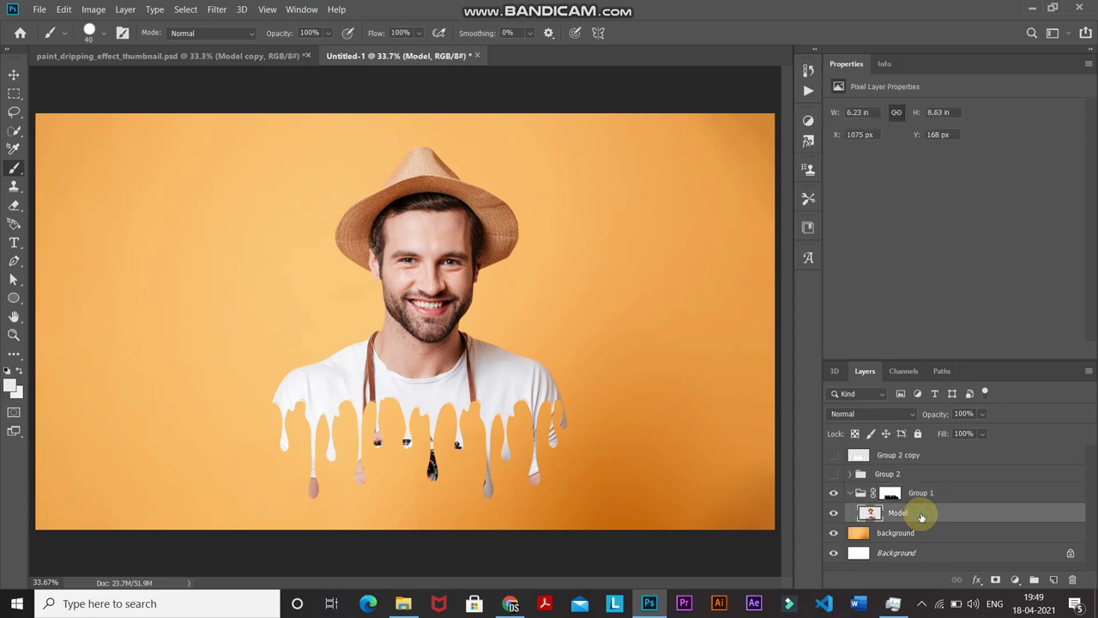
pyautogui.click(975, 580)
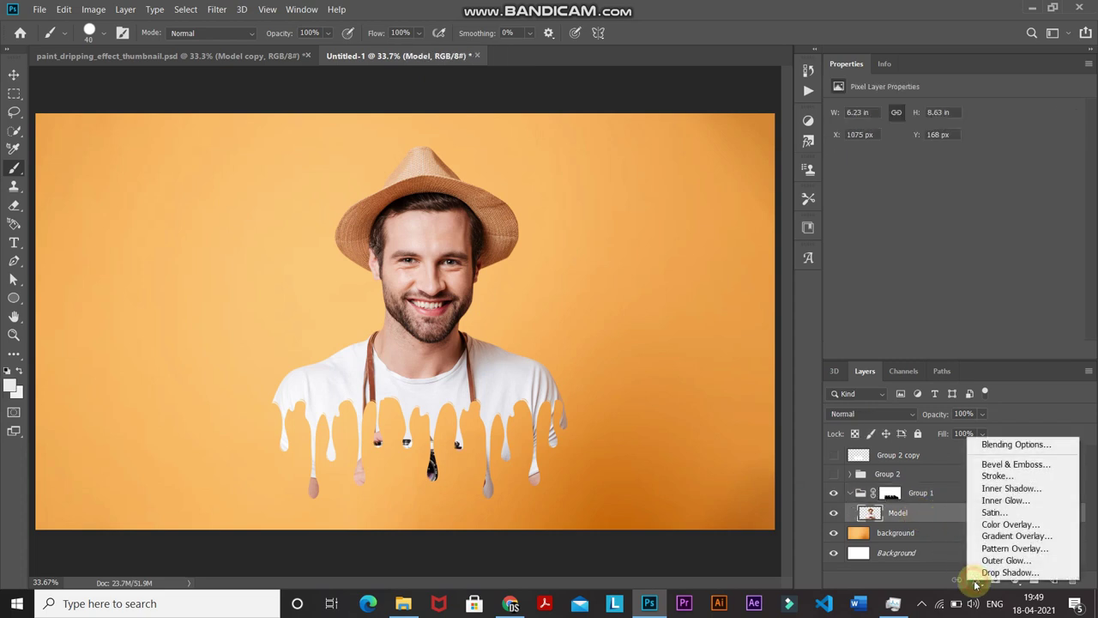
pyautogui.click(966, 475)
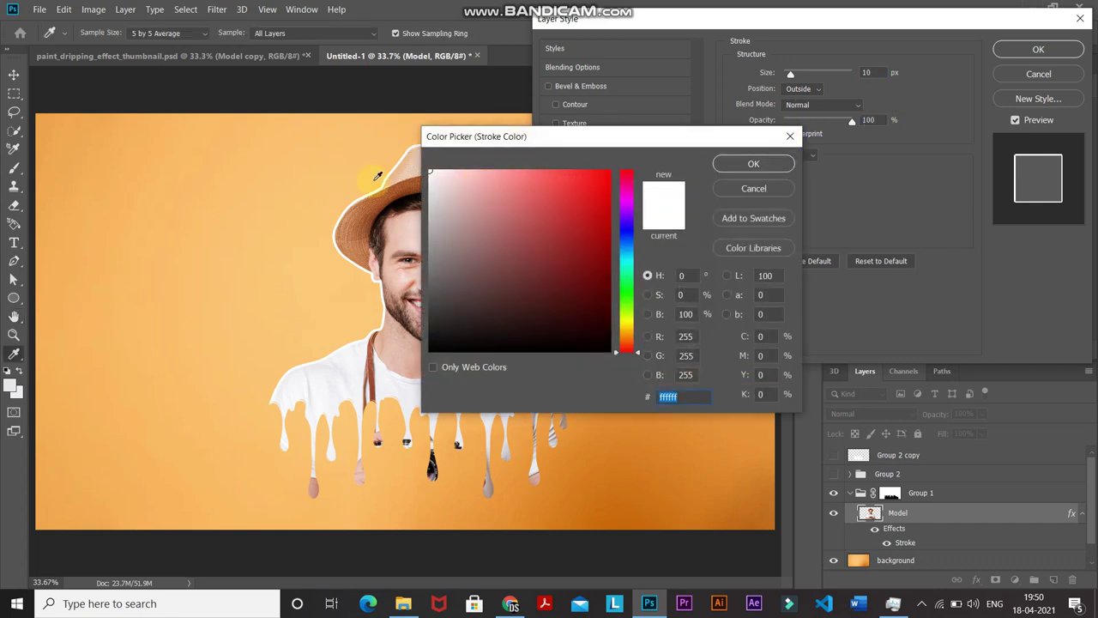
pyautogui.click(725, 165)
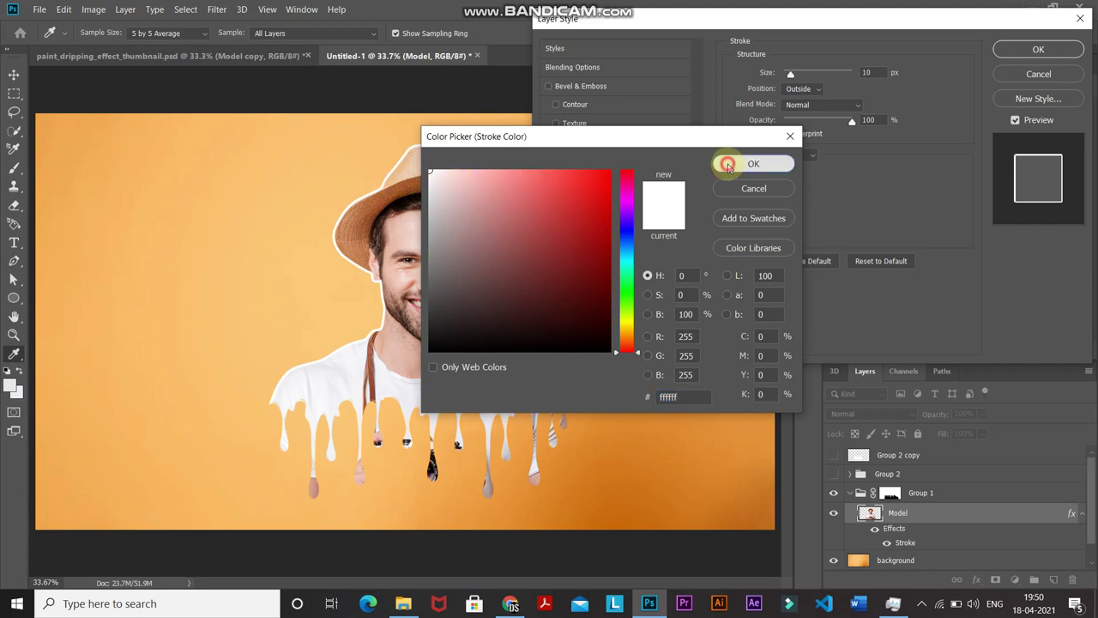
pyautogui.click(1008, 54)
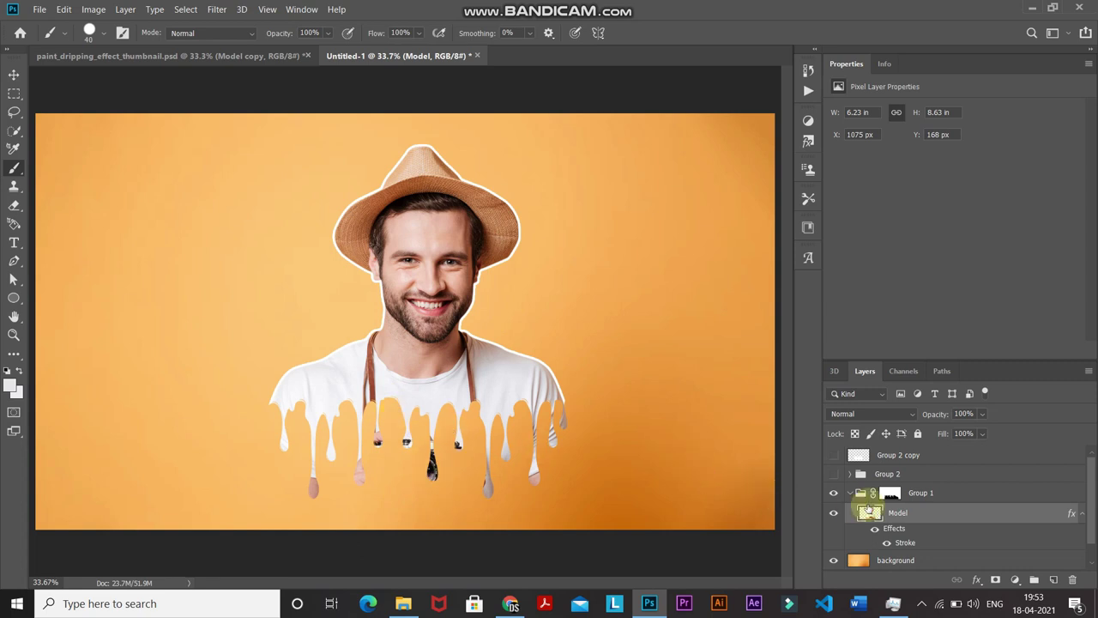
# Add a drop shadow to Group 1 with Multiply blending and black (000000) as its color
pyautogui.click(945, 496)
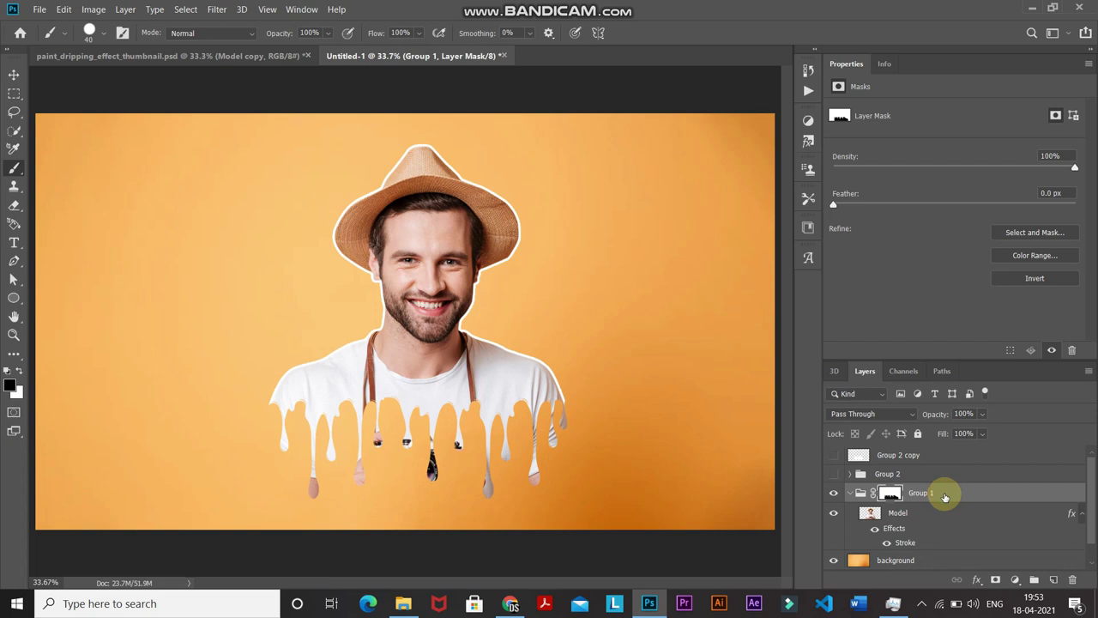
pyautogui.click(978, 580)
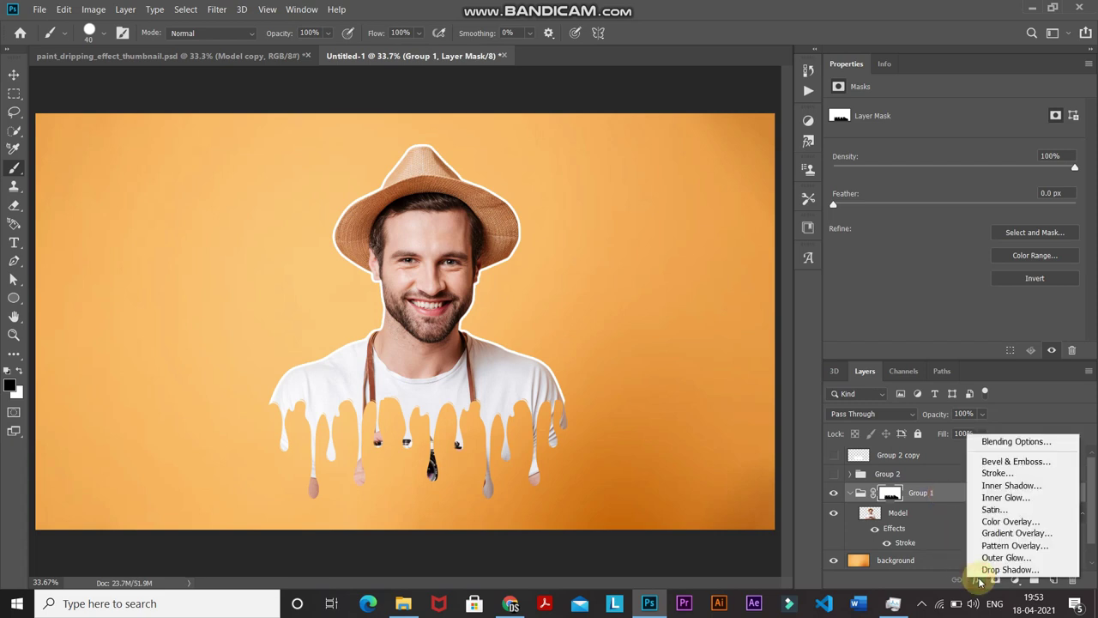
pyautogui.click(984, 569)
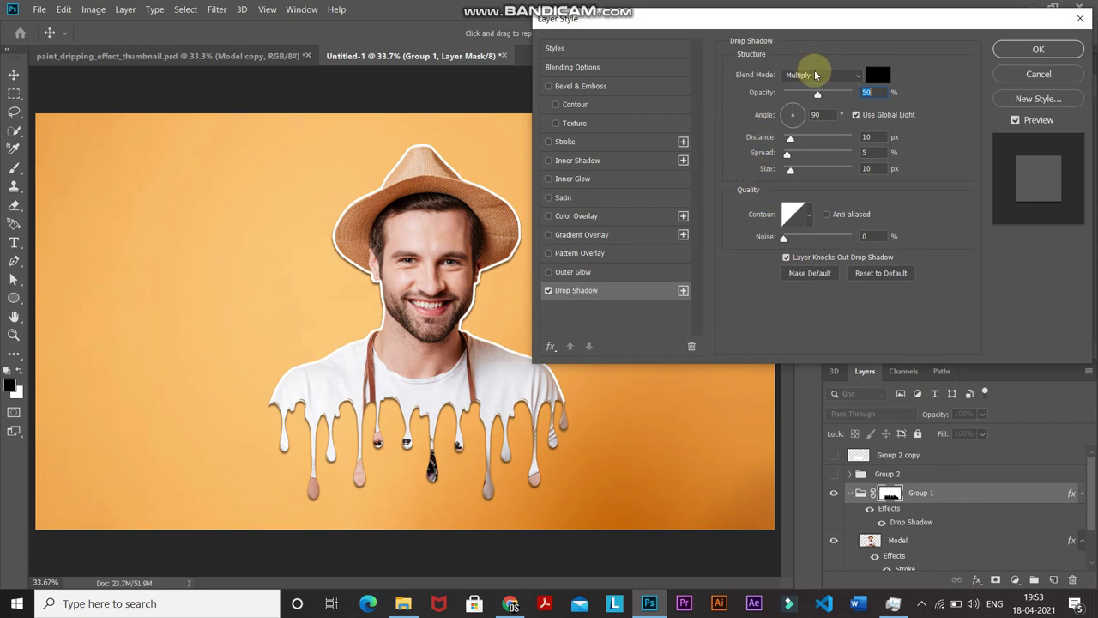
pyautogui.click(877, 74)
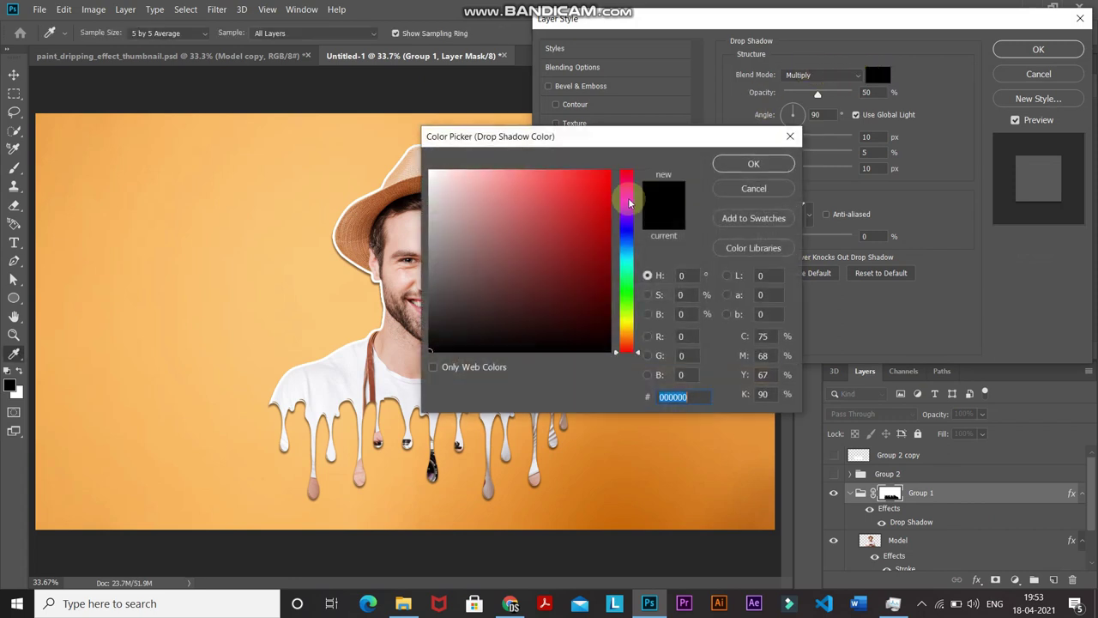
pyautogui.click(754, 163)
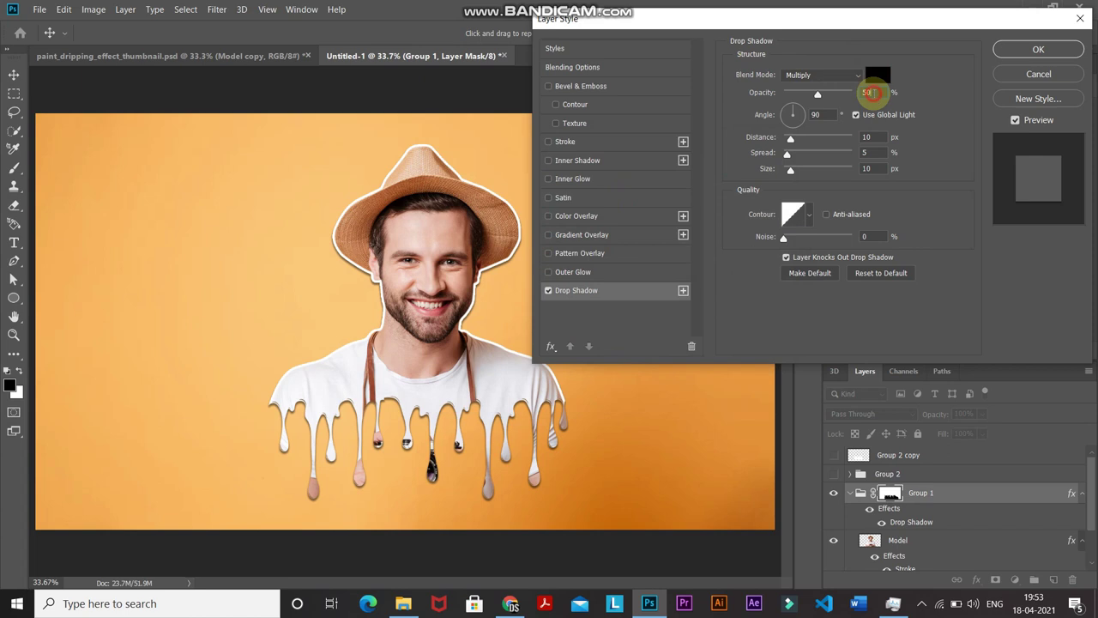
# Set the drop shadow to 50% opacity, 90° angle, 10 px distance, 5% spread and 10 px size, comparing it off and on
pyautogui.click(870, 92)
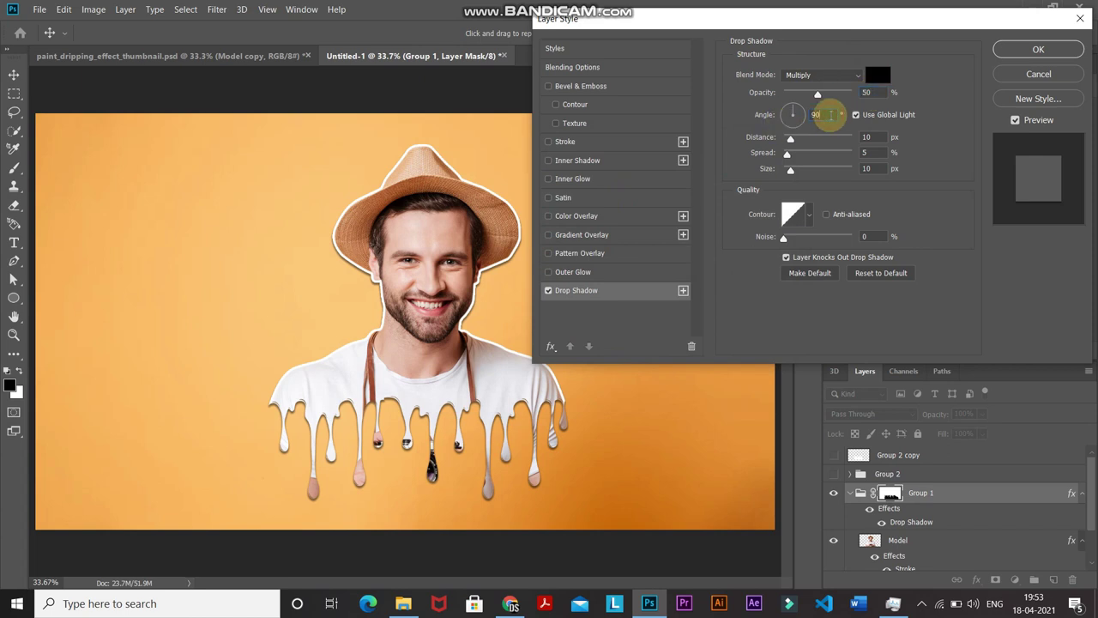
pyautogui.click(829, 114)
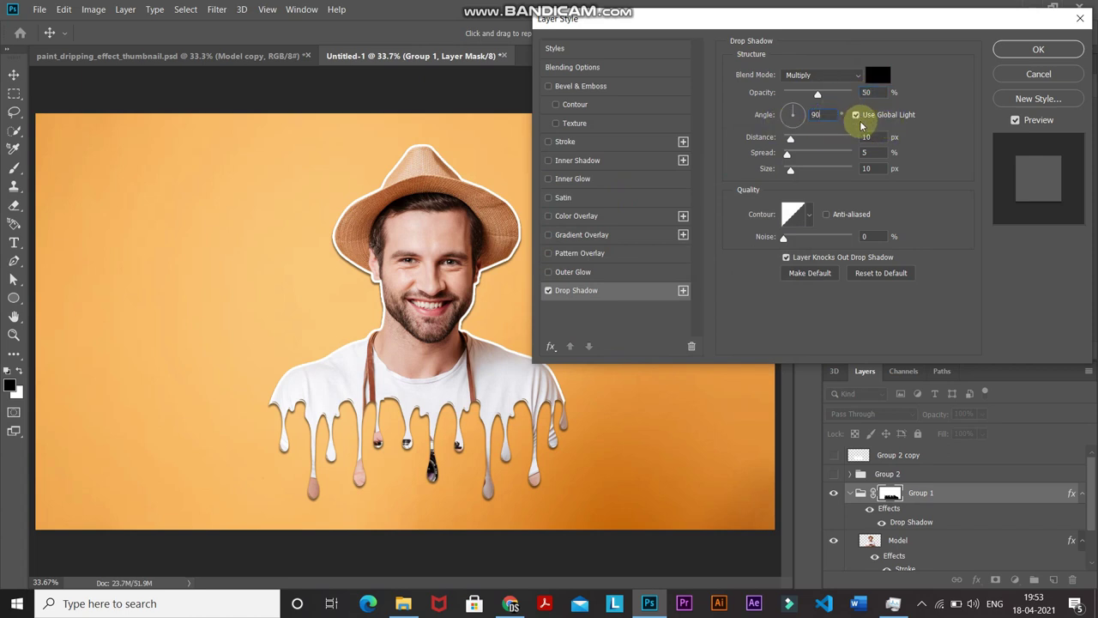
pyautogui.click(868, 136)
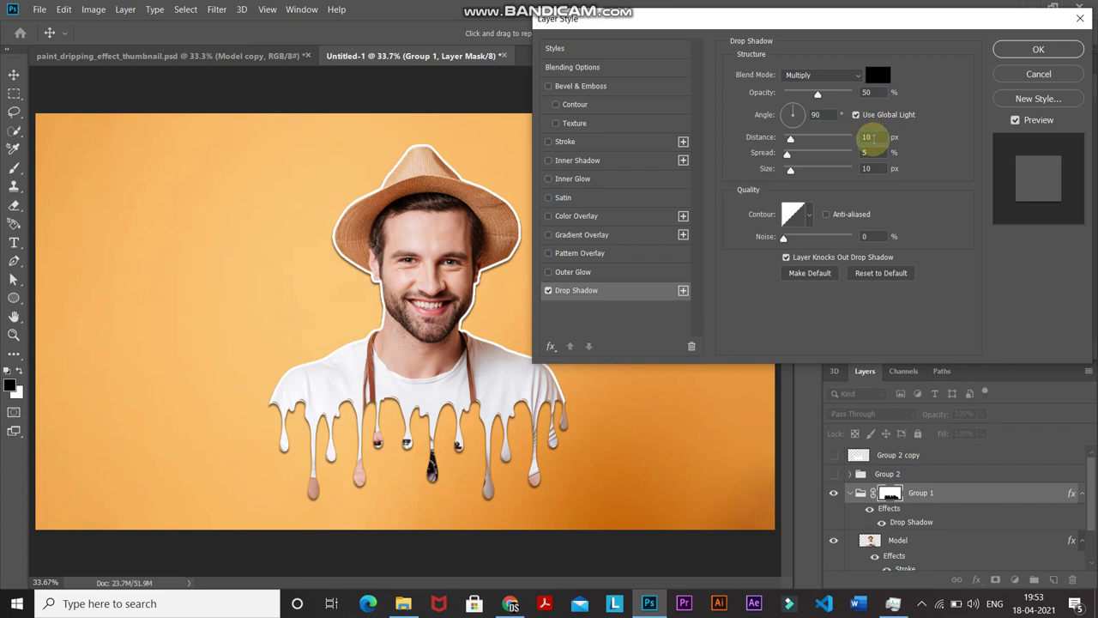
pyautogui.click(866, 153)
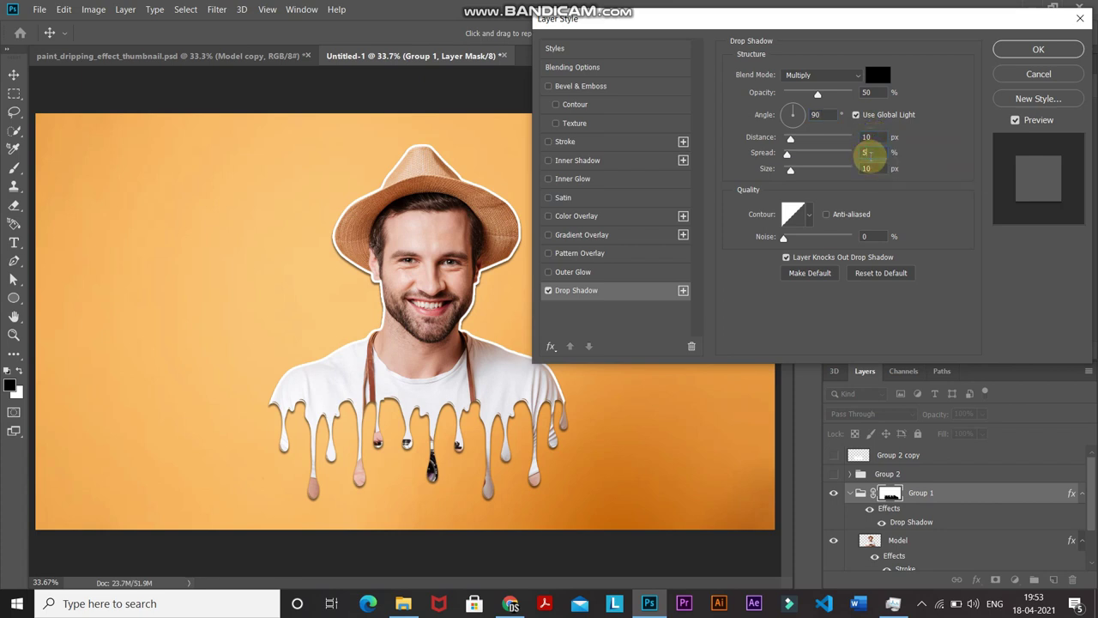
pyautogui.press('Tab')
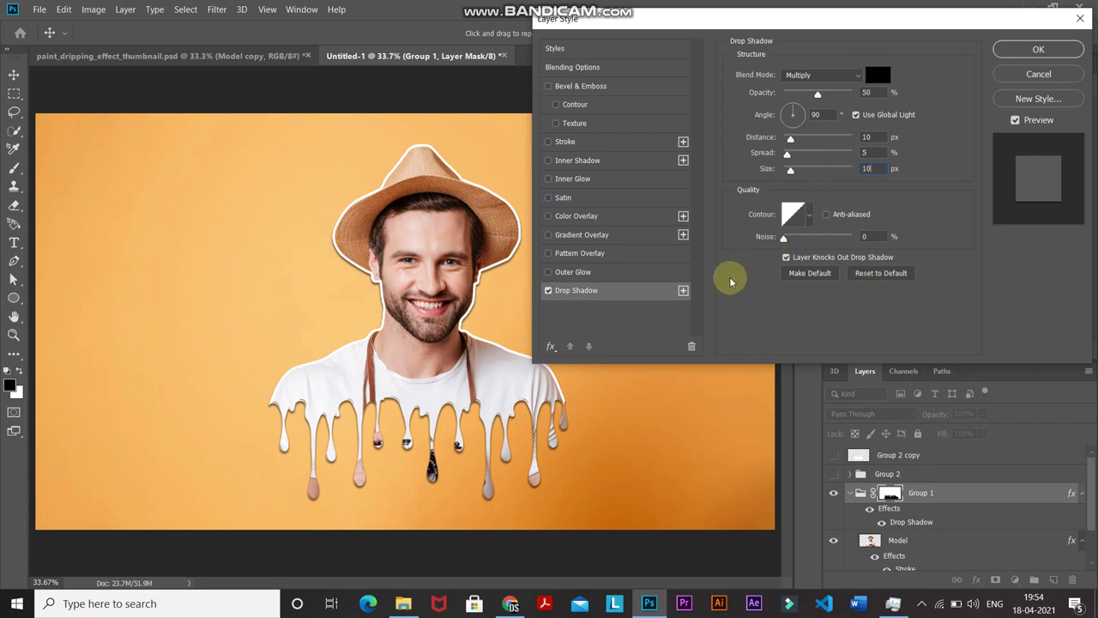
pyautogui.click(547, 293)
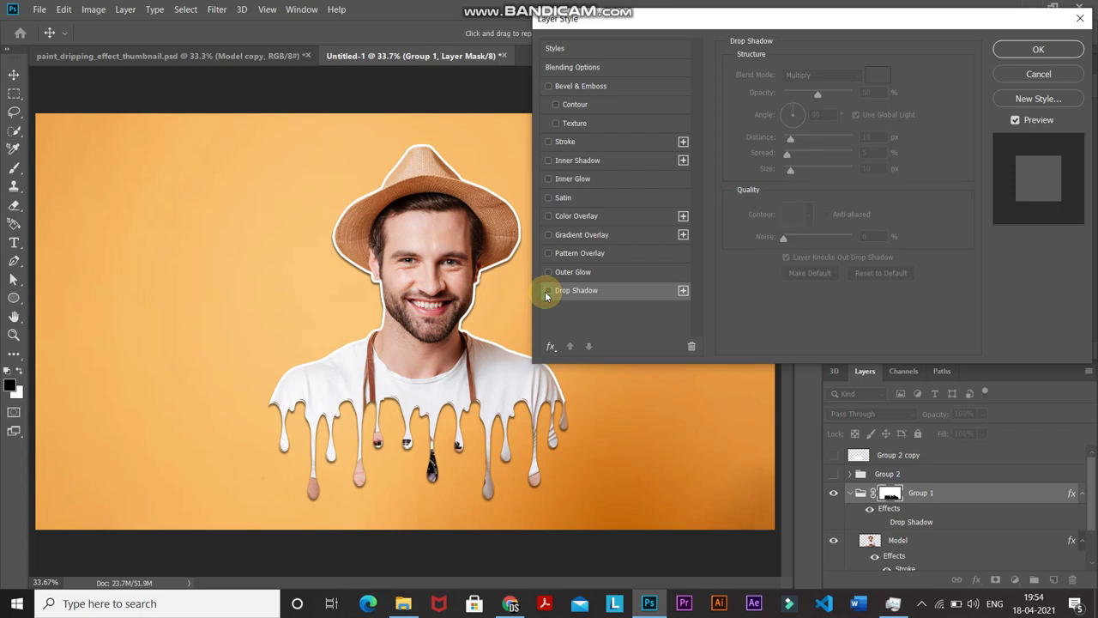
pyautogui.click(546, 291)
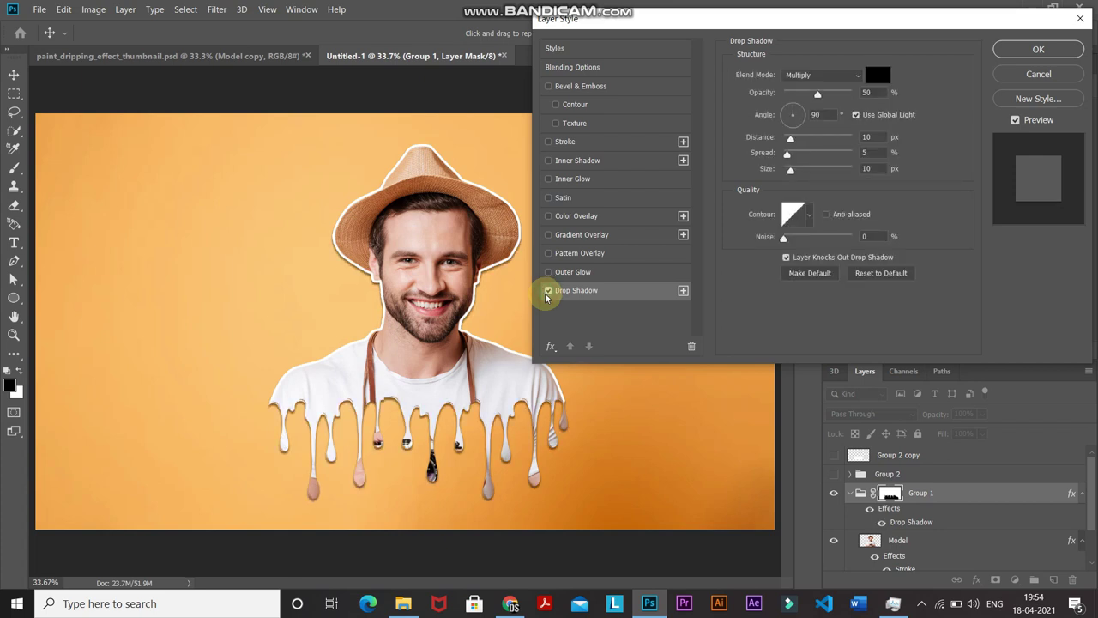
# Add an Inner Bevel to Group 1 with Smooth technique, 150% depth, Up direction, 30 px size, 0 px soften, 90° angle and 30° altitude
pyautogui.click(616, 88)
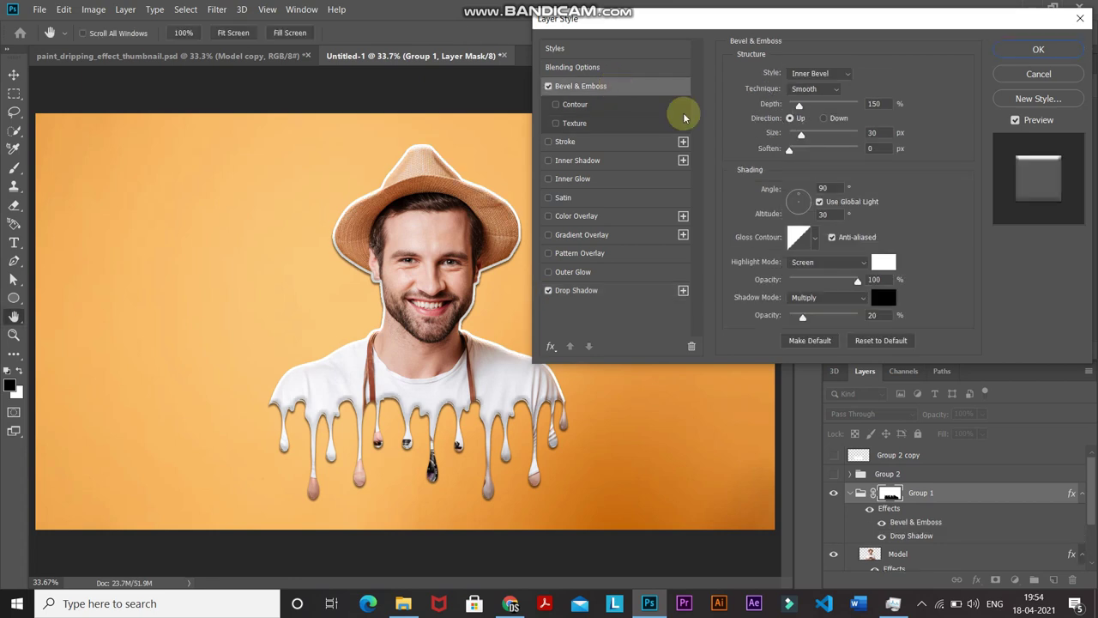
pyautogui.click(817, 73)
pyautogui.click(811, 90)
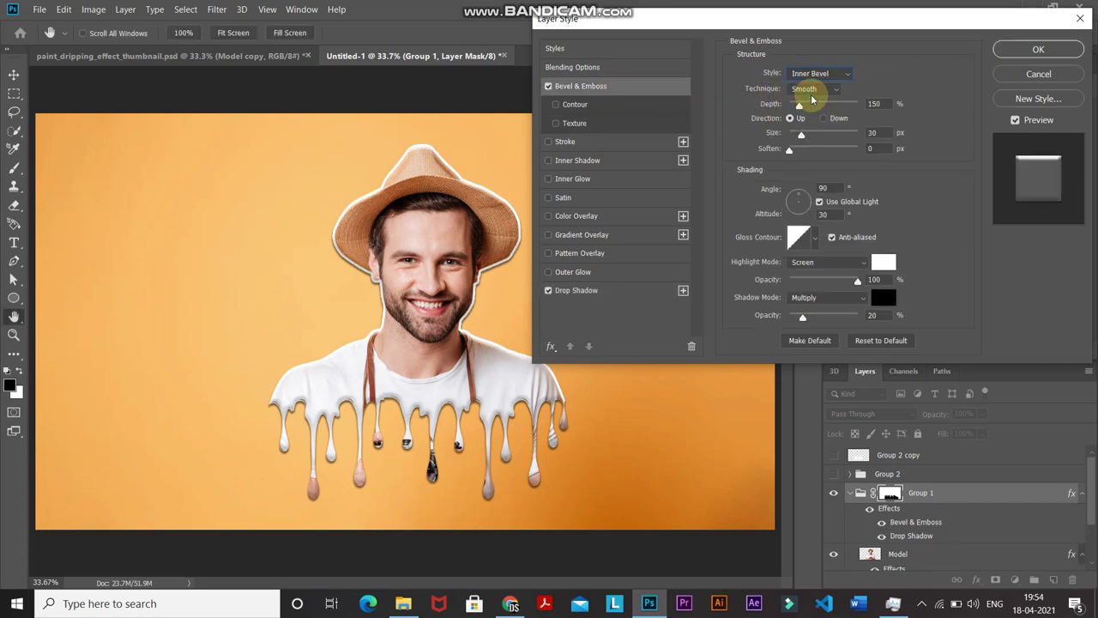
pyautogui.click(883, 104)
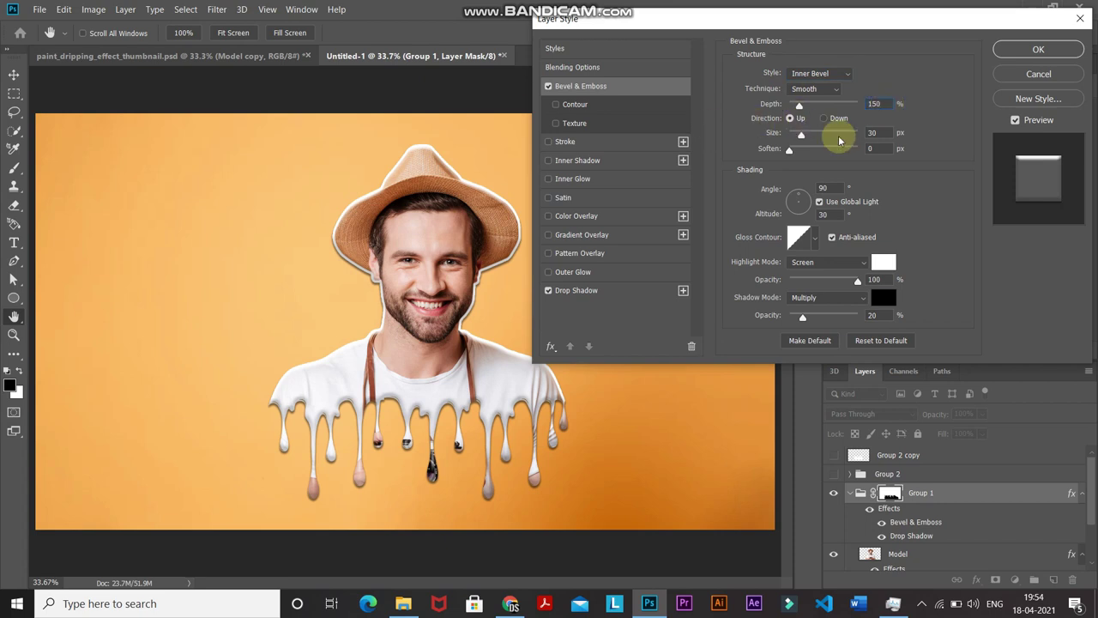
pyautogui.click(873, 133)
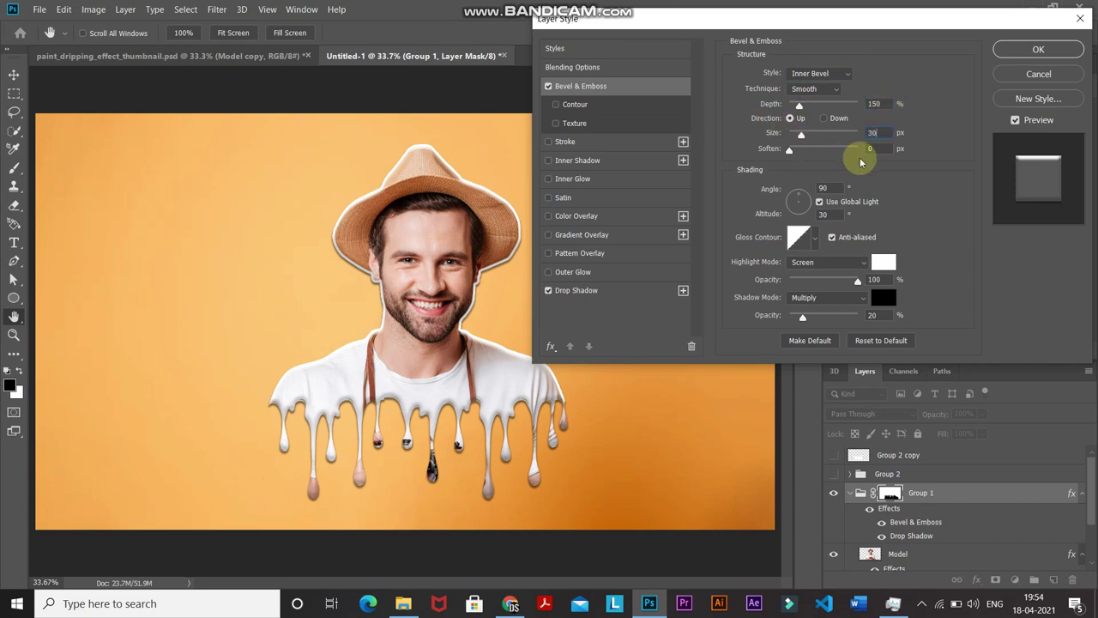
pyautogui.click(881, 148)
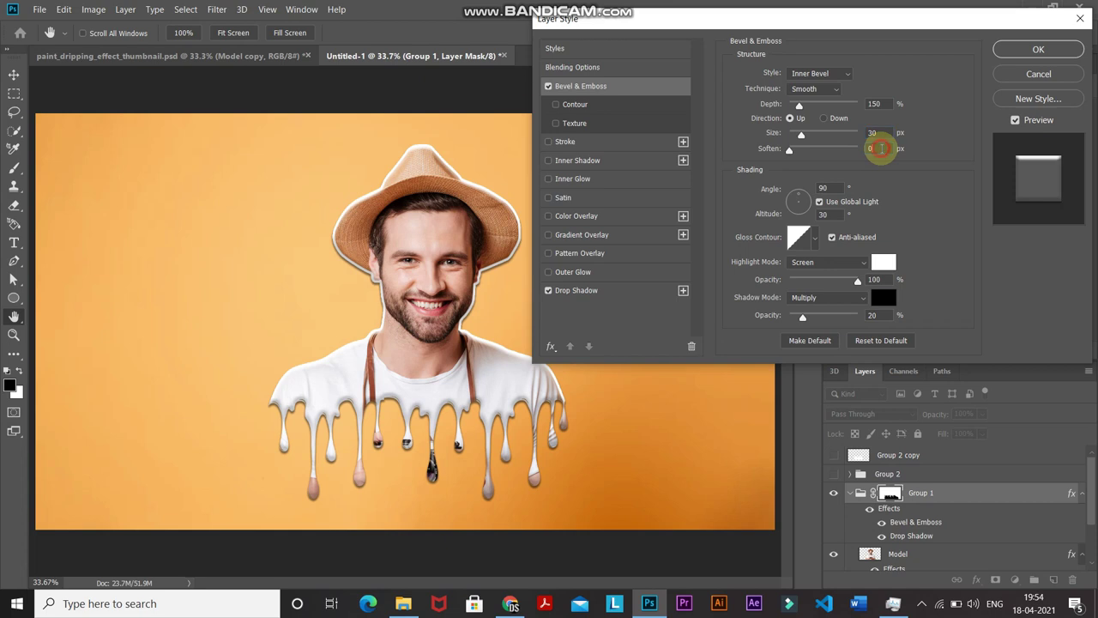
pyautogui.click(838, 187)
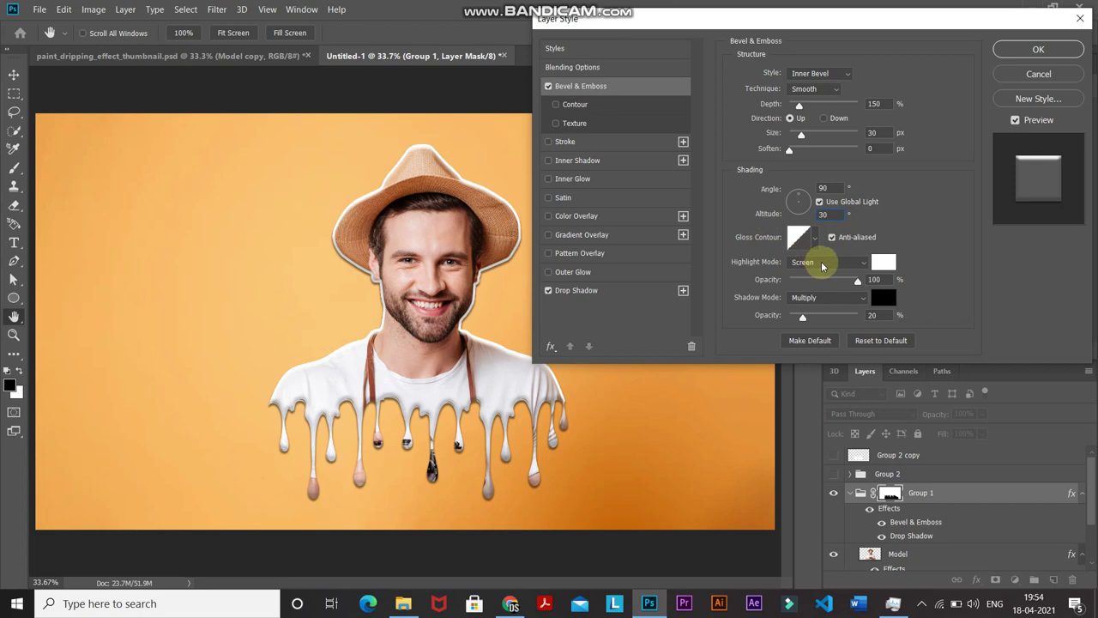
# Set the bevel highlight to Screen mode with white (ffffff) and 100% opacity
pyautogui.click(883, 262)
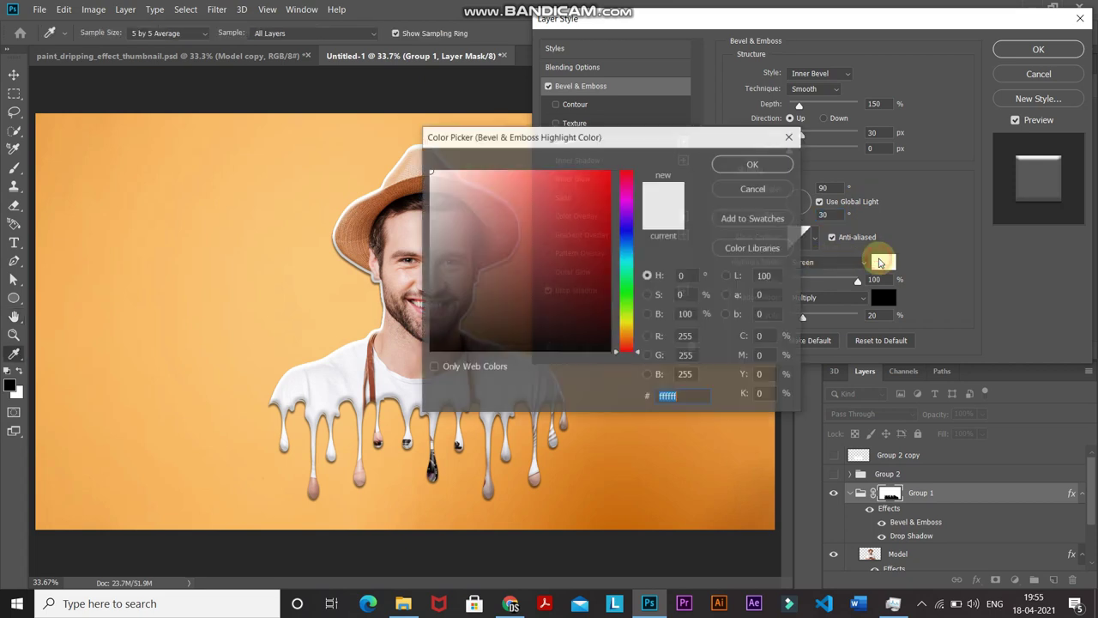
pyautogui.click(755, 165)
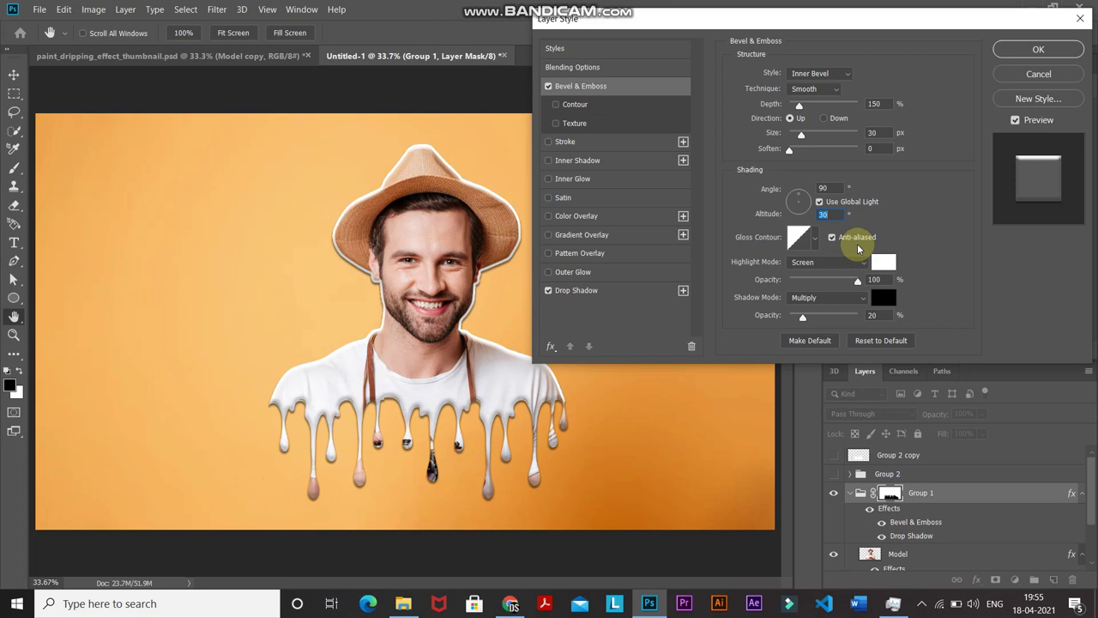
pyautogui.click(883, 278)
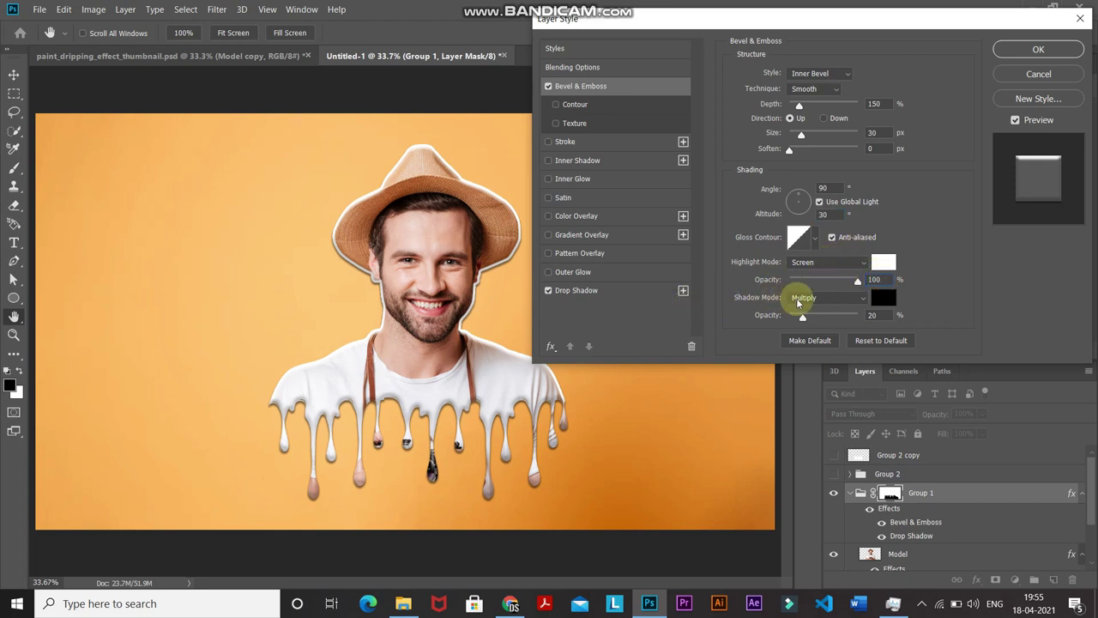
# Set the bevel shadow to Multiply mode with black (000000) and 20% opacity, comparing the bevel off and on
pyautogui.click(884, 296)
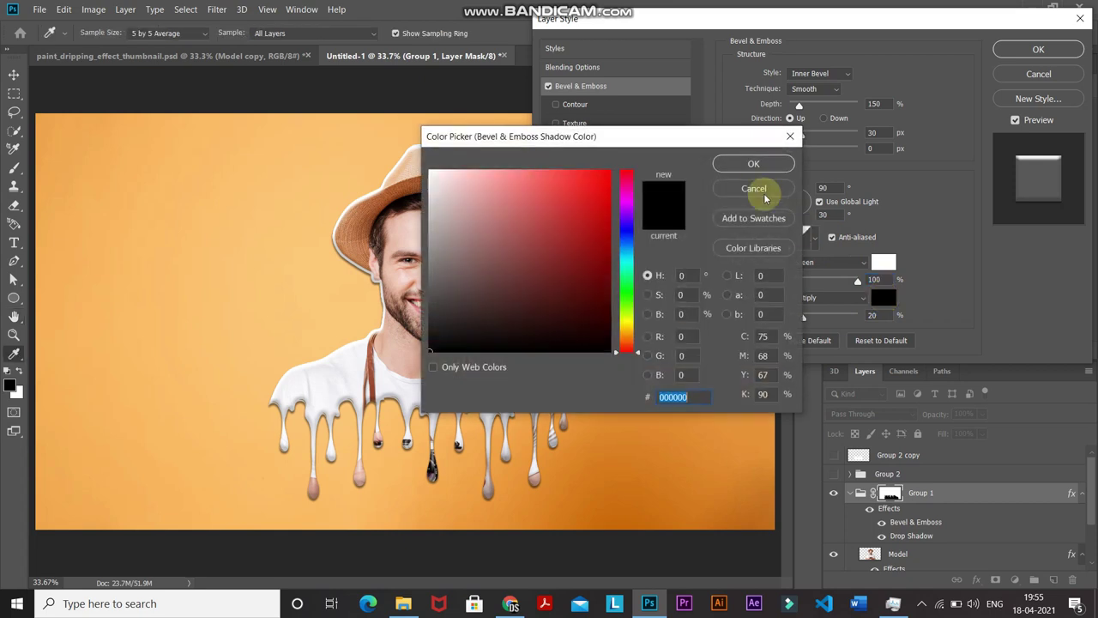
pyautogui.click(754, 166)
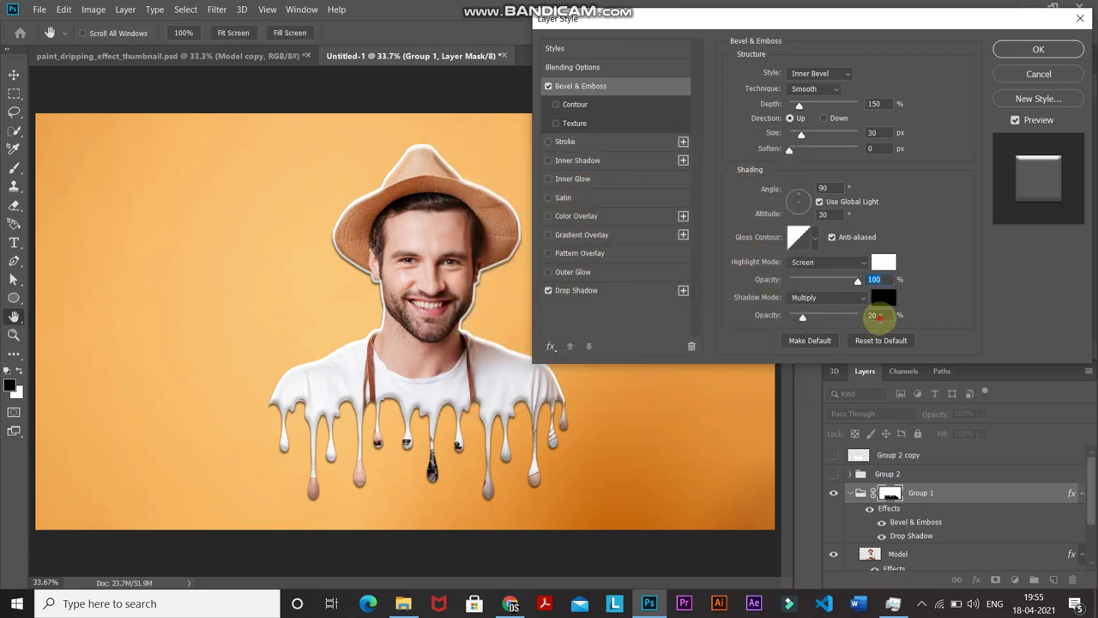
pyautogui.click(877, 316)
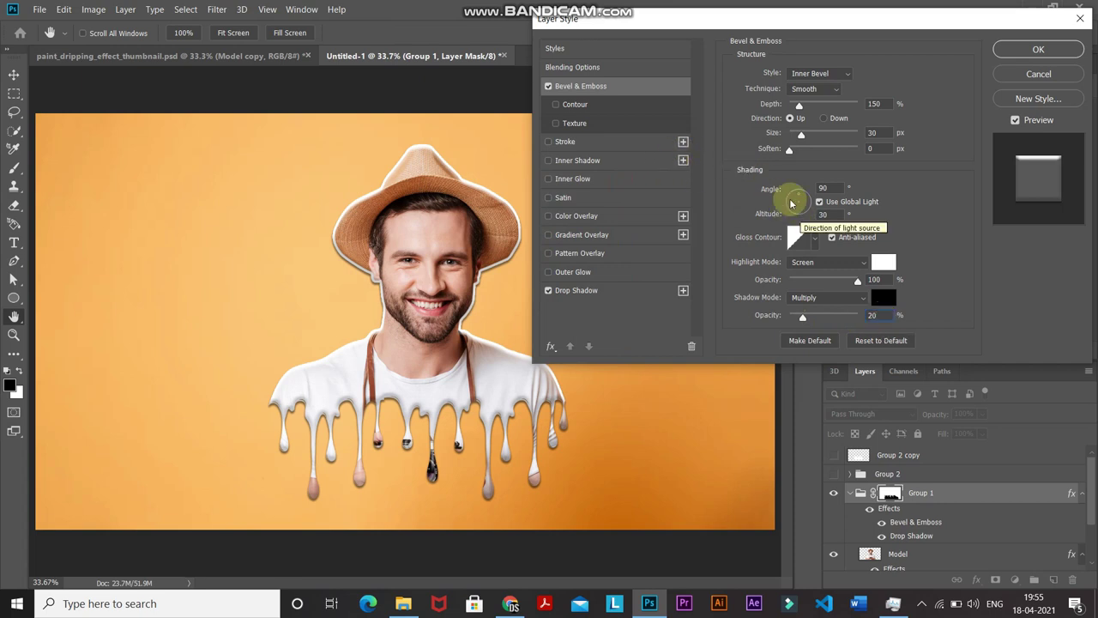
pyautogui.click(548, 87)
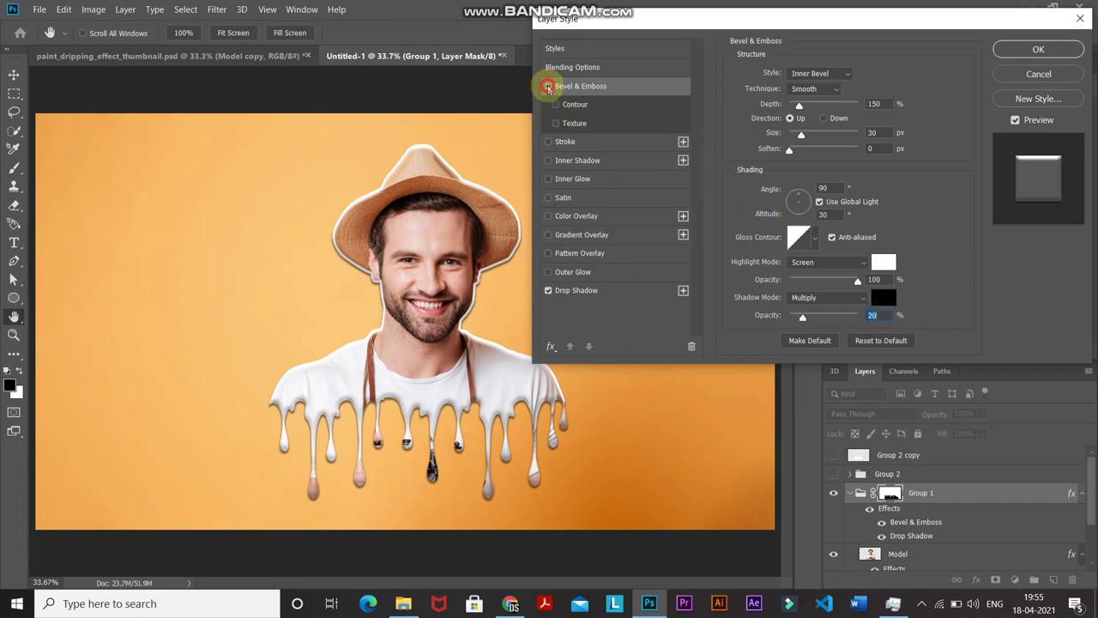
pyautogui.click(548, 86)
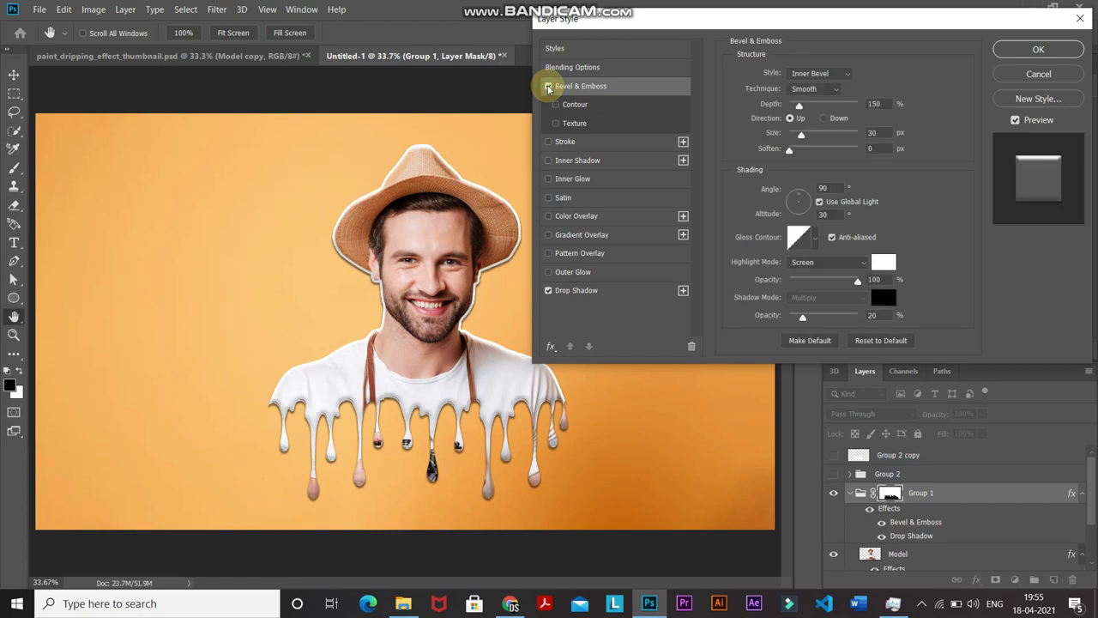
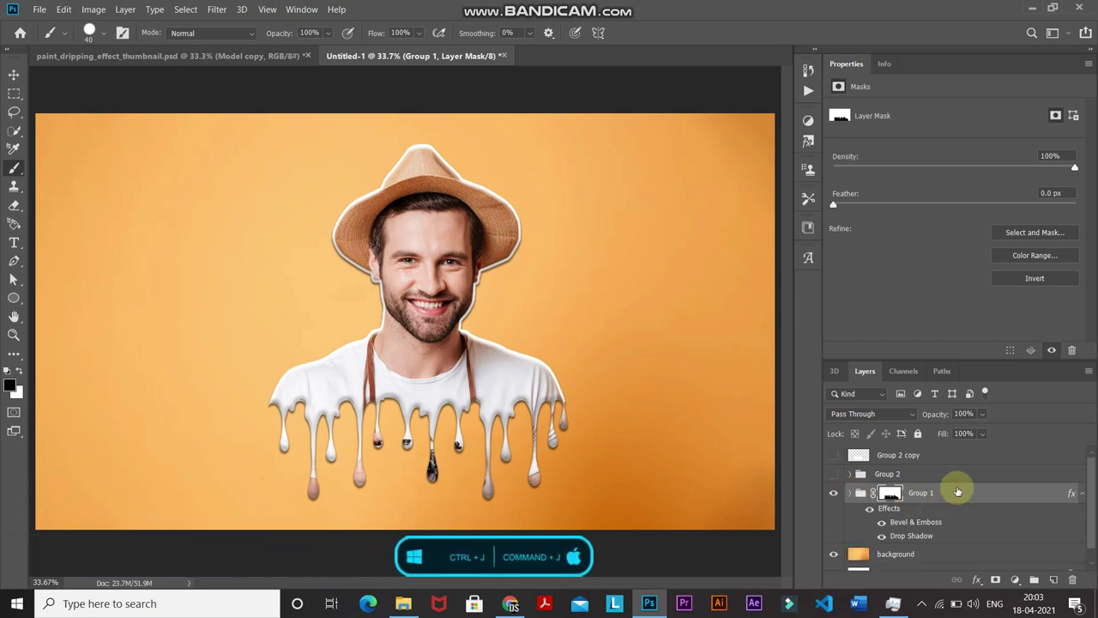
# Duplicate Group 1 with its effects and hide the original group
pyautogui.hotkey('ctrl', 'j')
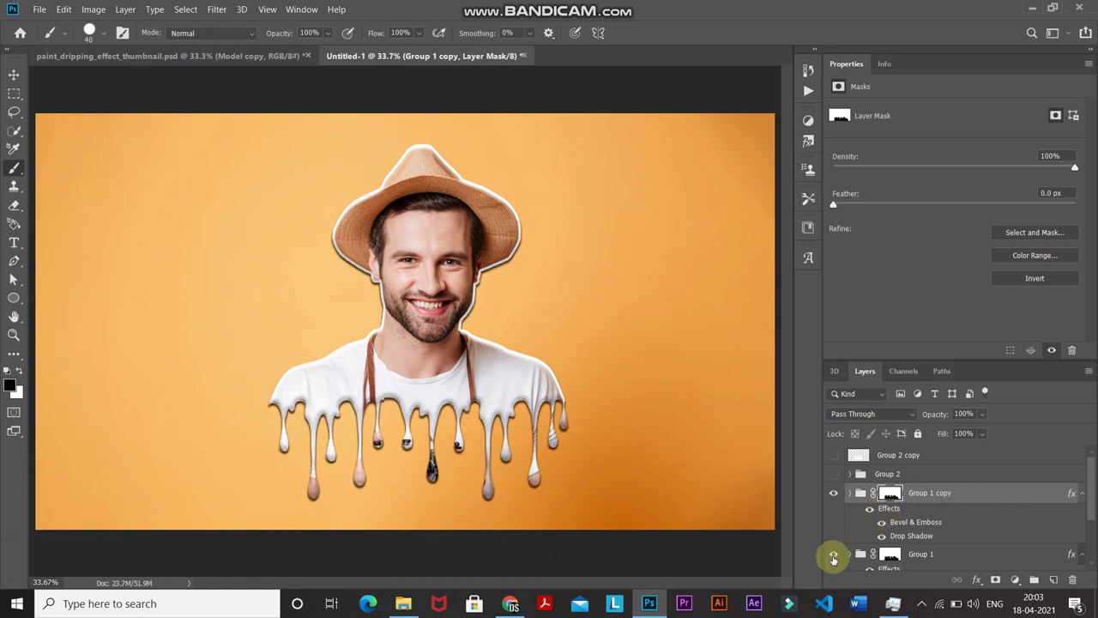
pyautogui.click(833, 557)
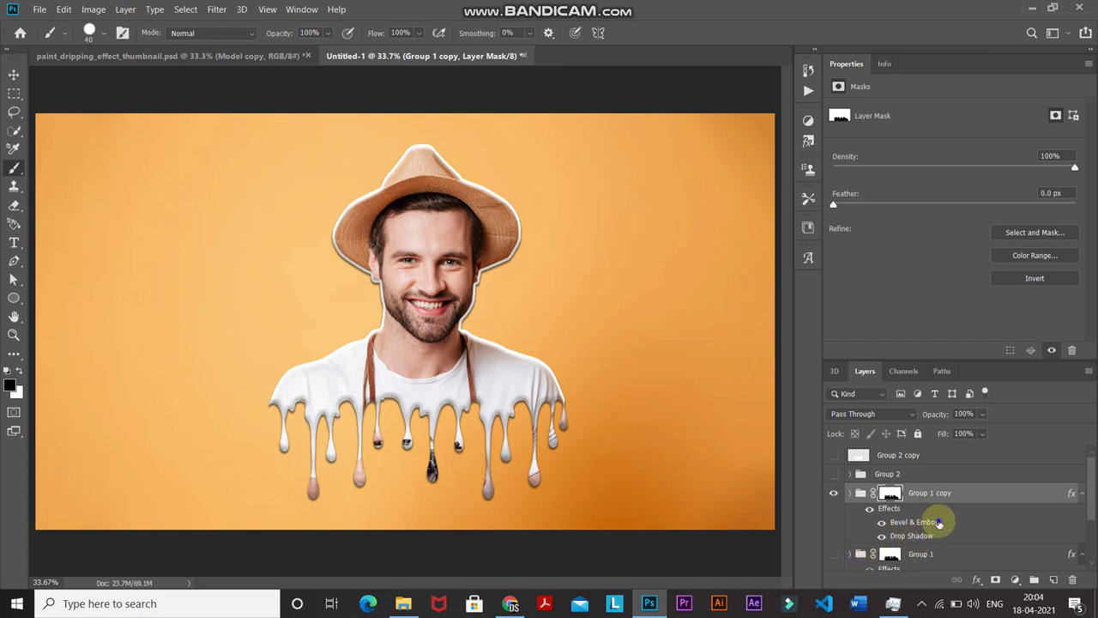
# Convert the Group 1 copy's effects into separate layers and check the bevel shadow, bevel highlight and drop shadow layers
pyautogui.rightClick(940, 522)
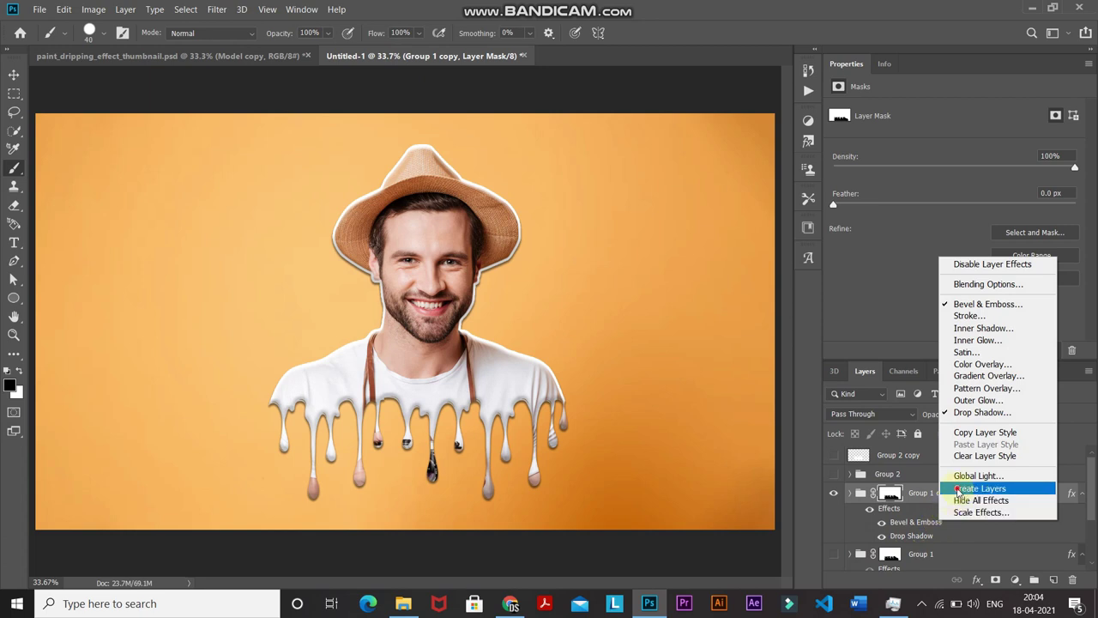
pyautogui.click(961, 488)
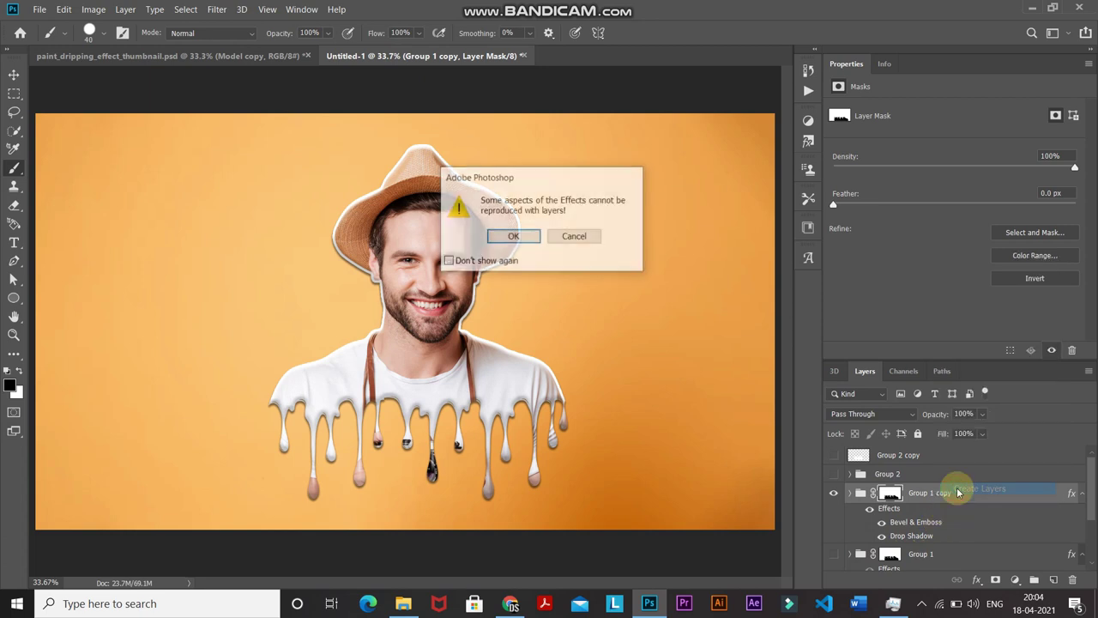
pyautogui.click(495, 237)
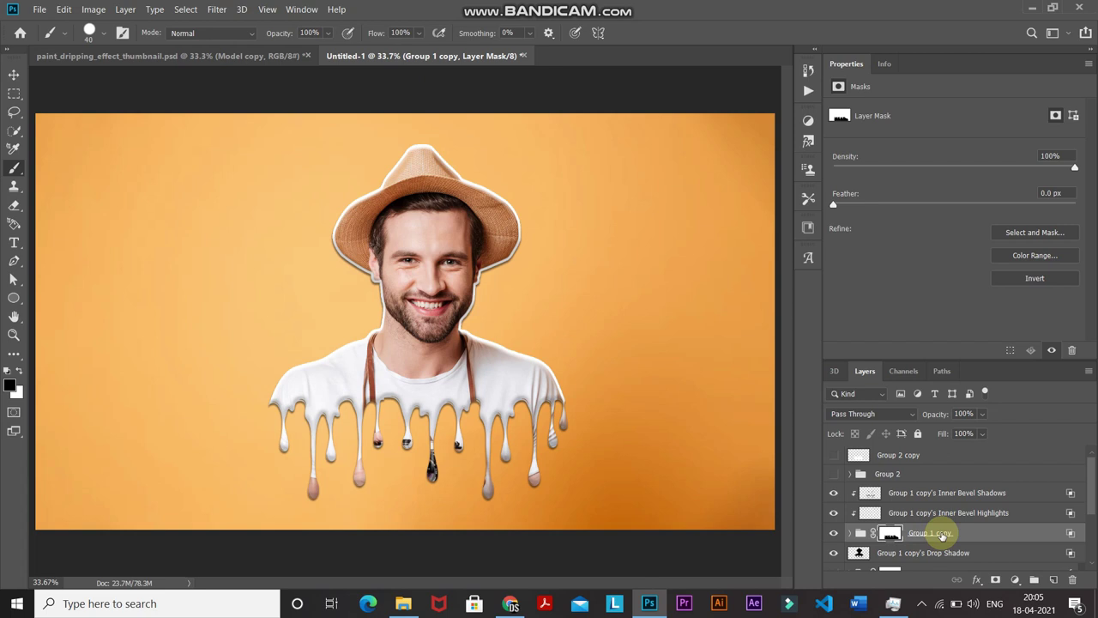
pyautogui.click(974, 495)
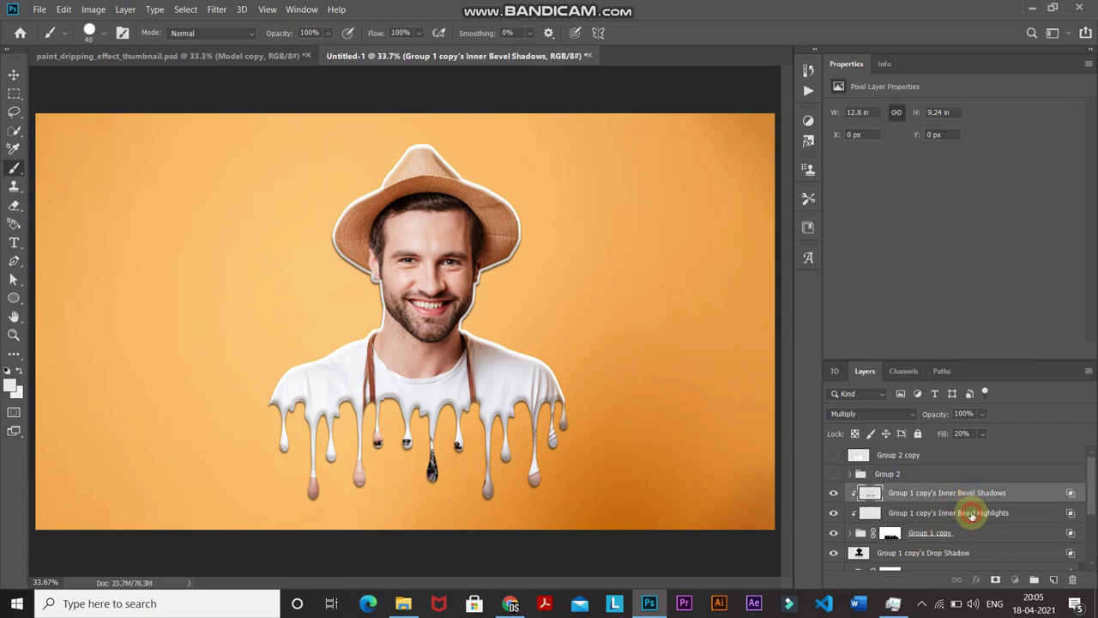
pyautogui.keyDown('shift'); pyautogui.click(972, 514); pyautogui.keyUp('shift')
pyautogui.click(920, 555)
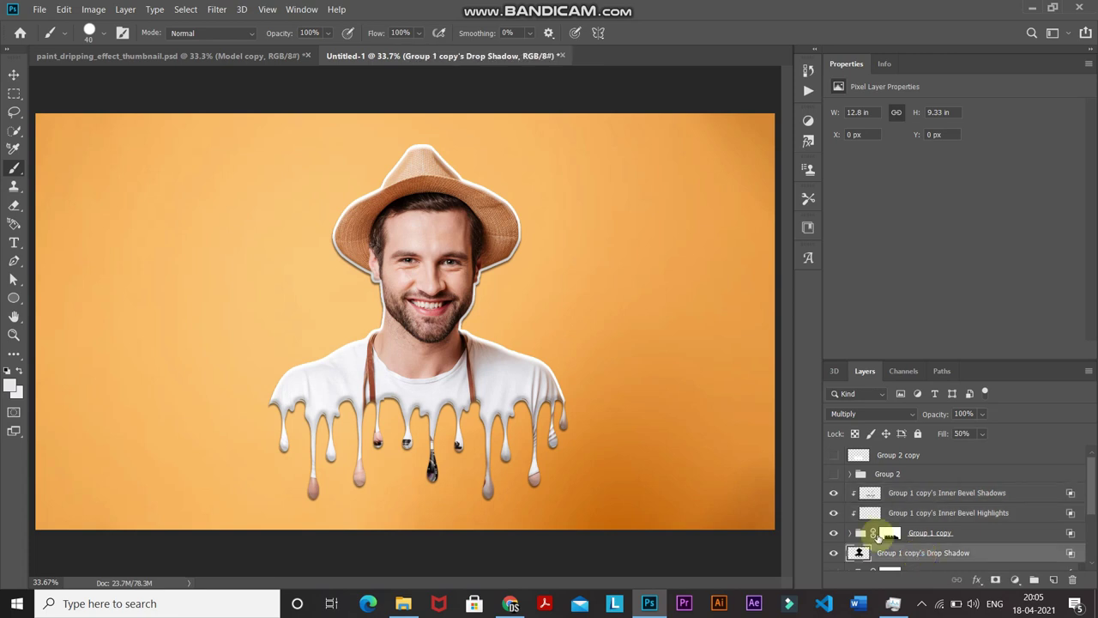
# Add a mask to the Inner Bevel Shadows layer and paint black with a 900 px brush over the man's hat, face and upper body
pyautogui.click(962, 493)
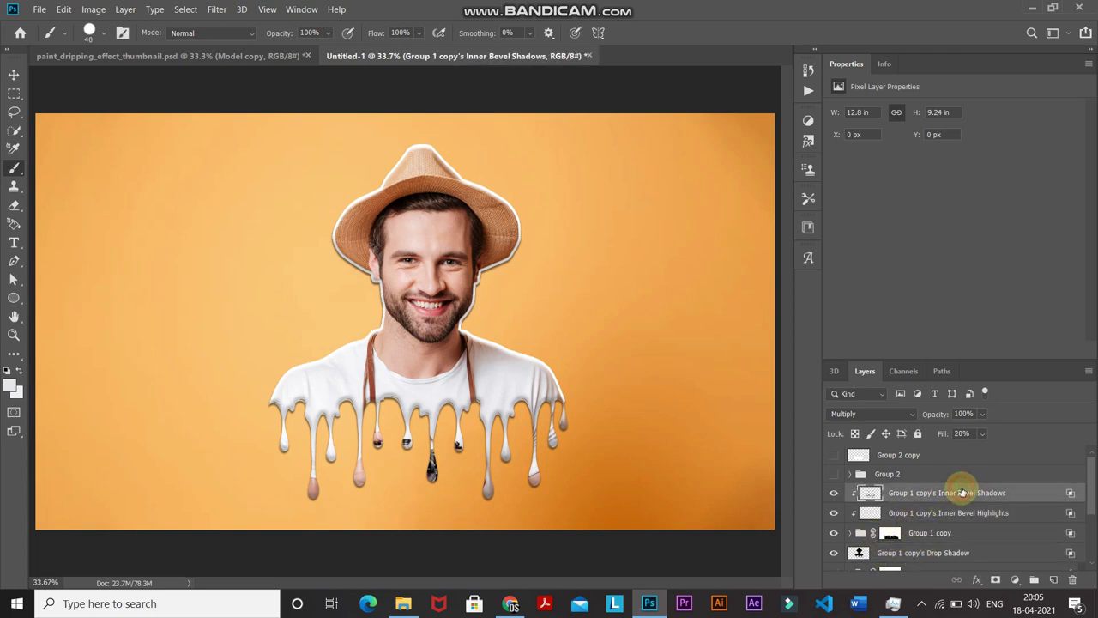
pyautogui.click(995, 581)
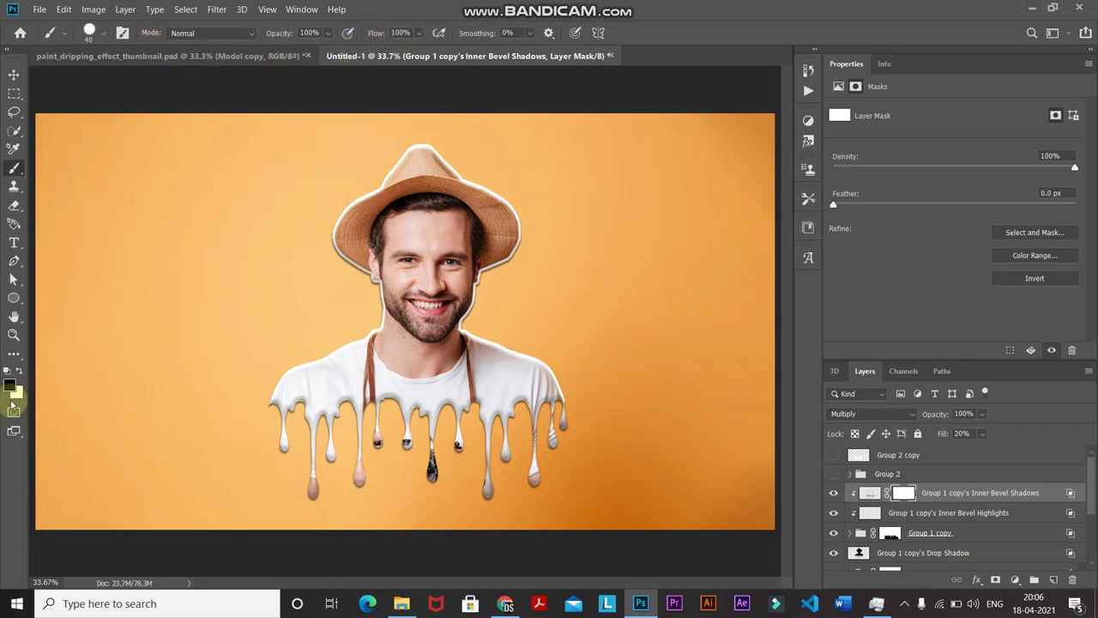
pyautogui.press('d')
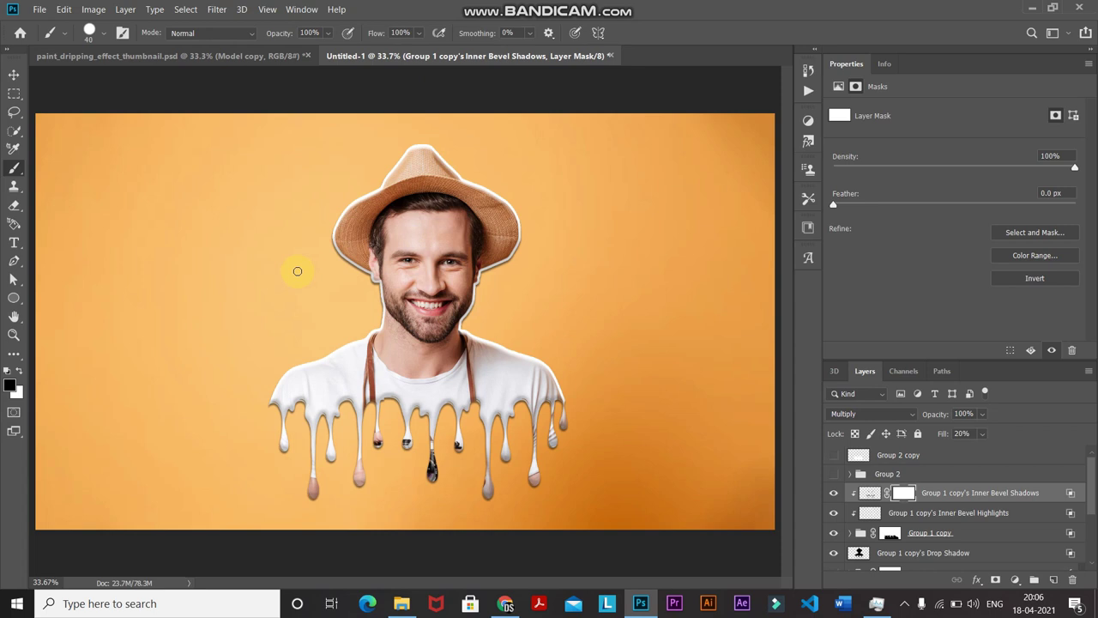
pyautogui.press(']')
pyautogui.press(']')
pyautogui.press(']')
pyautogui.press(']')
pyautogui.press(']')
pyautogui.press(']')
pyautogui.press(']')
pyautogui.press(']')
pyautogui.press(']')
pyautogui.press(']')
pyautogui.press(']')
pyautogui.press(']')
pyautogui.press(']')
pyautogui.moveTo(404, 238)
pyautogui.mouseDown()
pyautogui.moveTo(295, 301)
pyautogui.moveTo(453, 245)
pyautogui.moveTo(438, 356)
pyautogui.mouseUp()
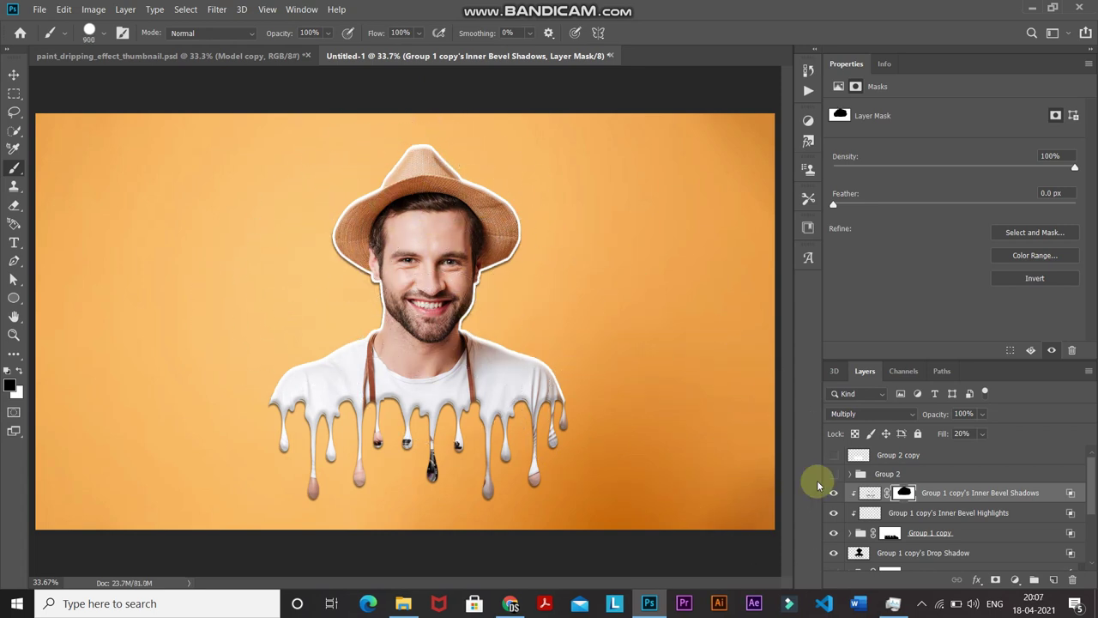
# Compare the image with the Inner Bevel Shadows layer mask disabled and enabled
pyautogui.rightClick(901, 490)
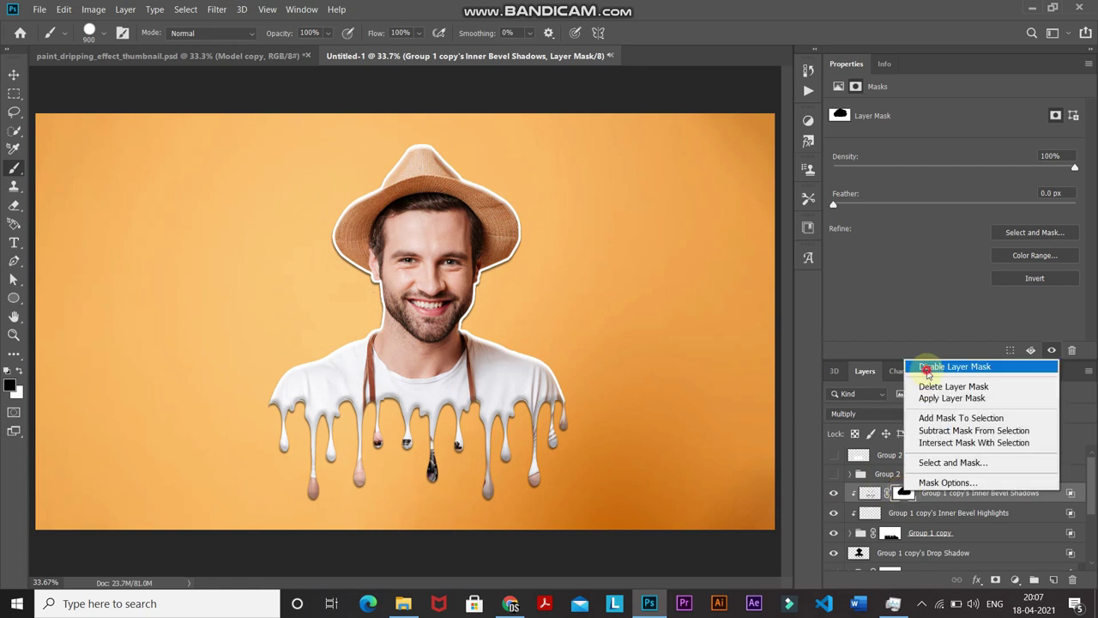
pyautogui.click(922, 364)
pyautogui.rightClick(904, 492)
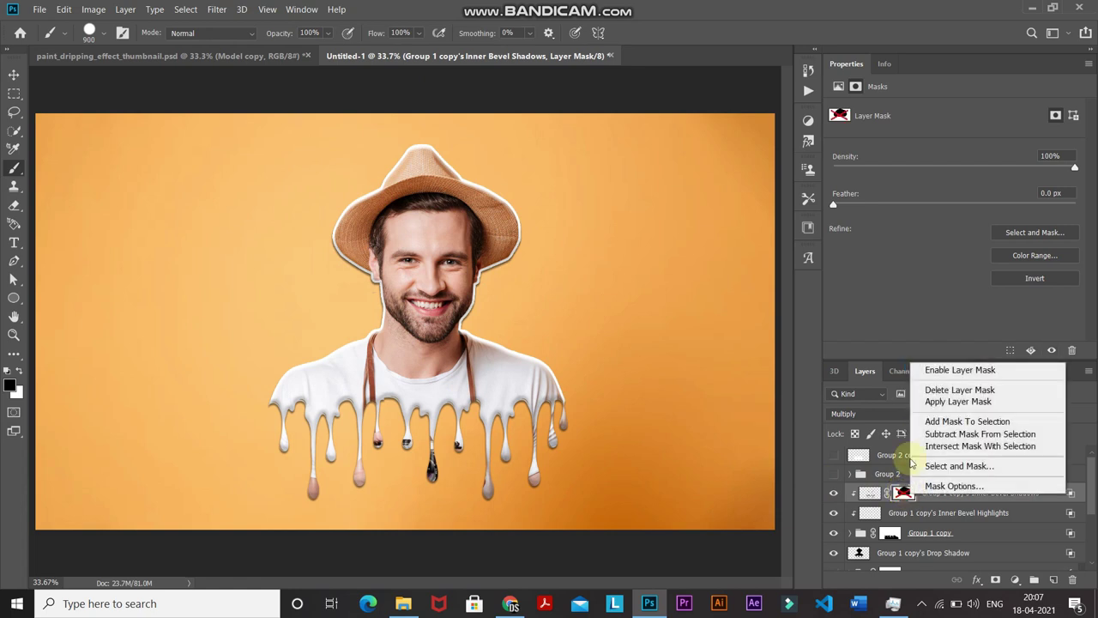
pyautogui.click(927, 366)
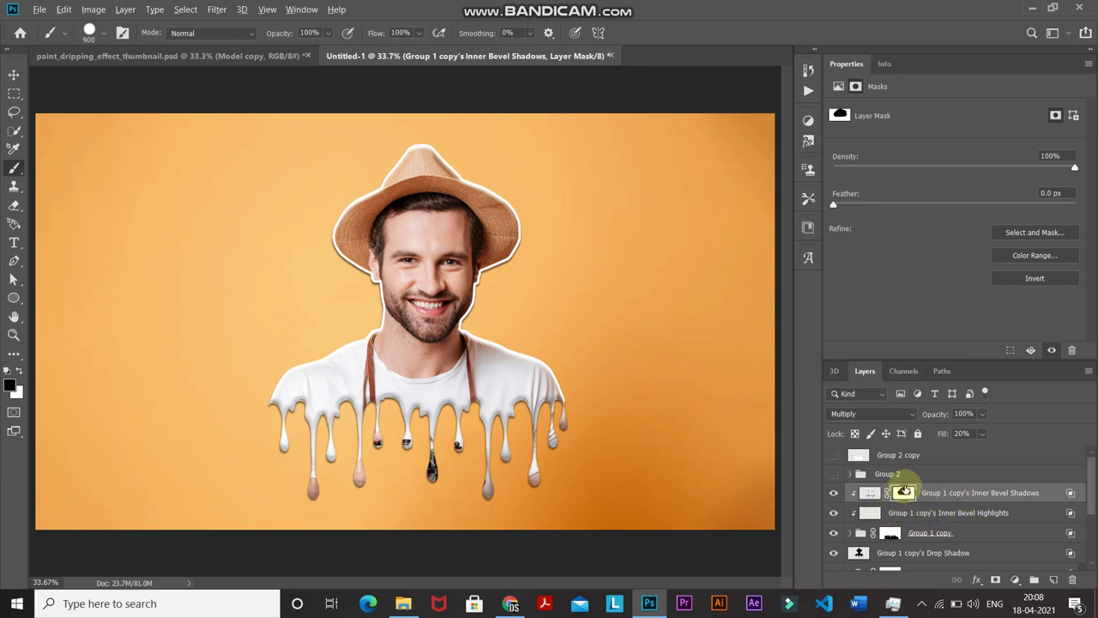
# Copy the Inner Bevel Shadows layer's mask to the Inner Bevel Highlights and Drop Shadow layers of the Group 1 copy
pyautogui.moveTo(904, 492)
pyautogui.mouseDown()
pyautogui.moveTo(888, 498)
pyautogui.moveTo(909, 506)
pyautogui.moveTo(903, 513)
pyautogui.mouseUp()
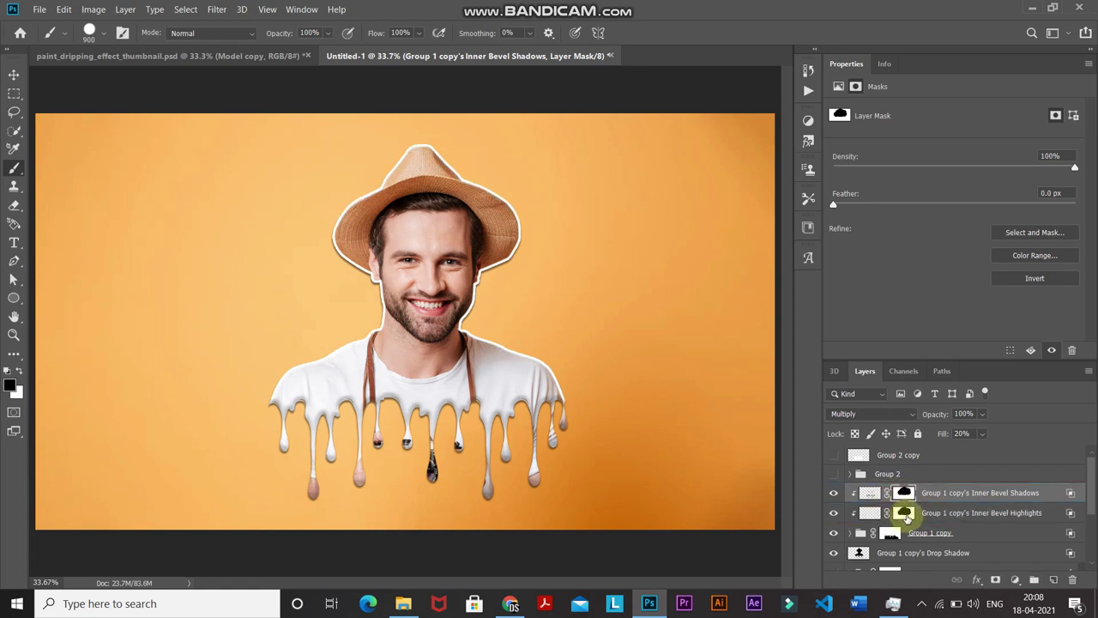
pyautogui.click(907, 514)
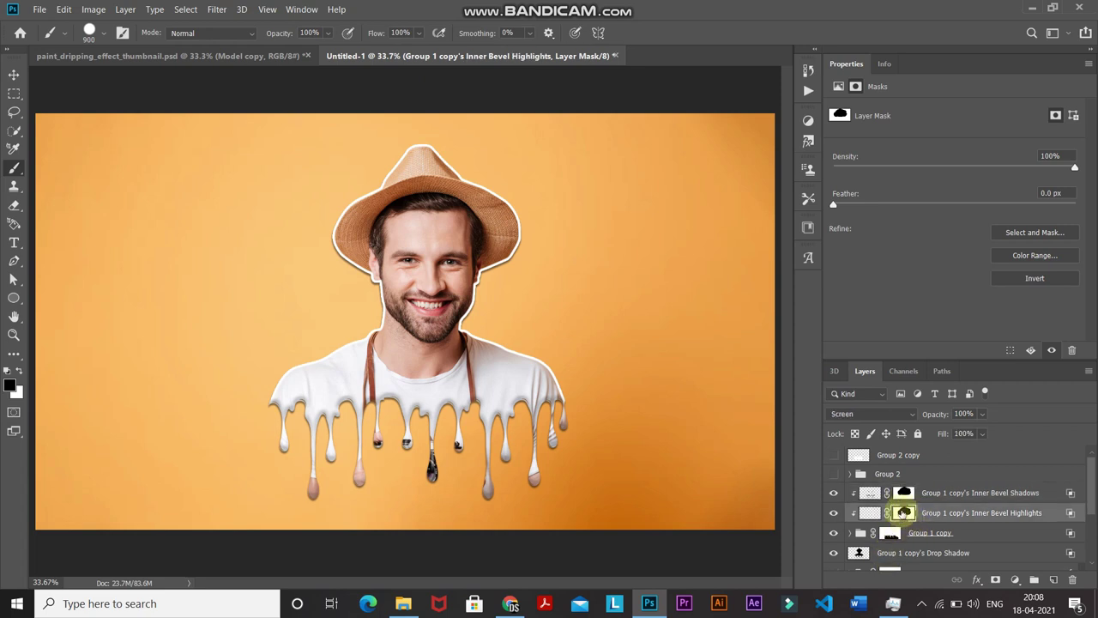
pyautogui.moveTo(904, 512); pyautogui.dragTo(893, 553)
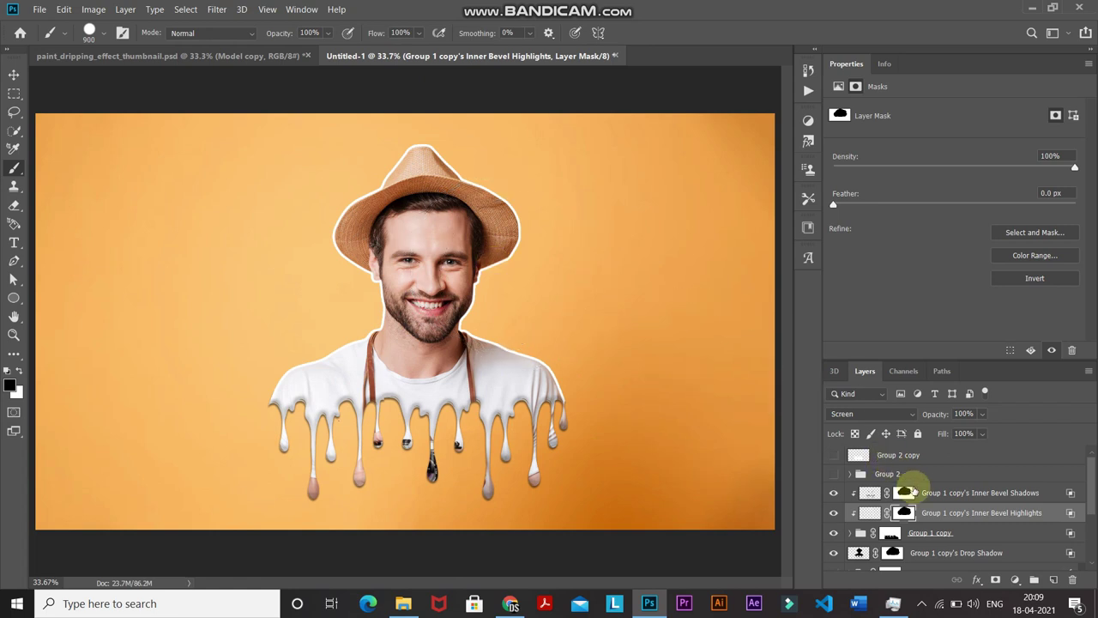
# Create a new empty layer directly above the orange background layer
pyautogui.scroll(-5, 884, 506)
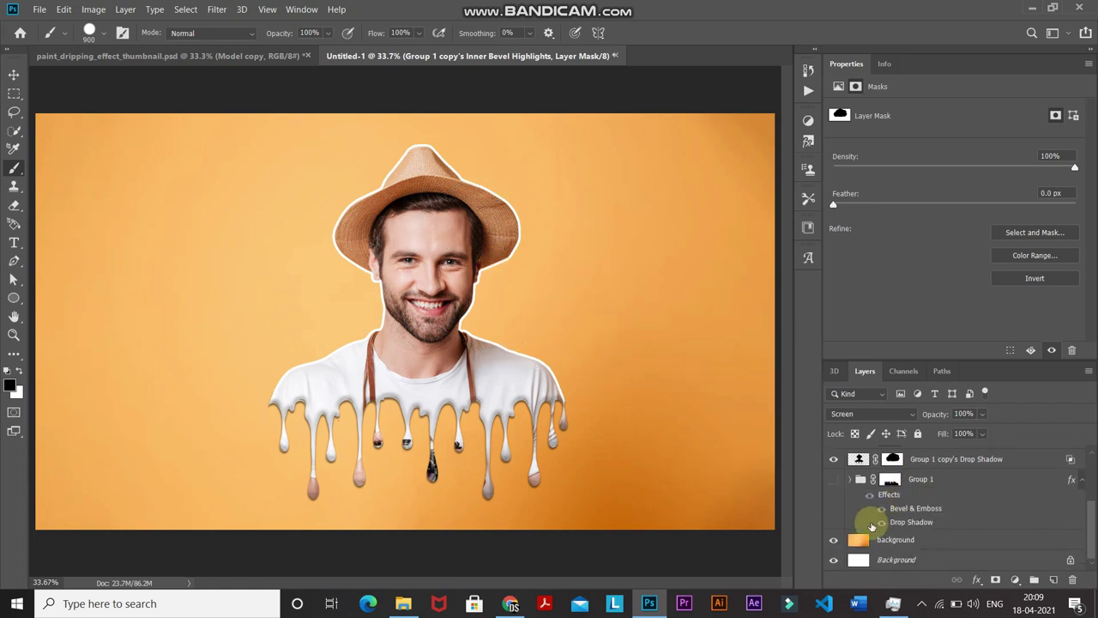
pyautogui.click(912, 540)
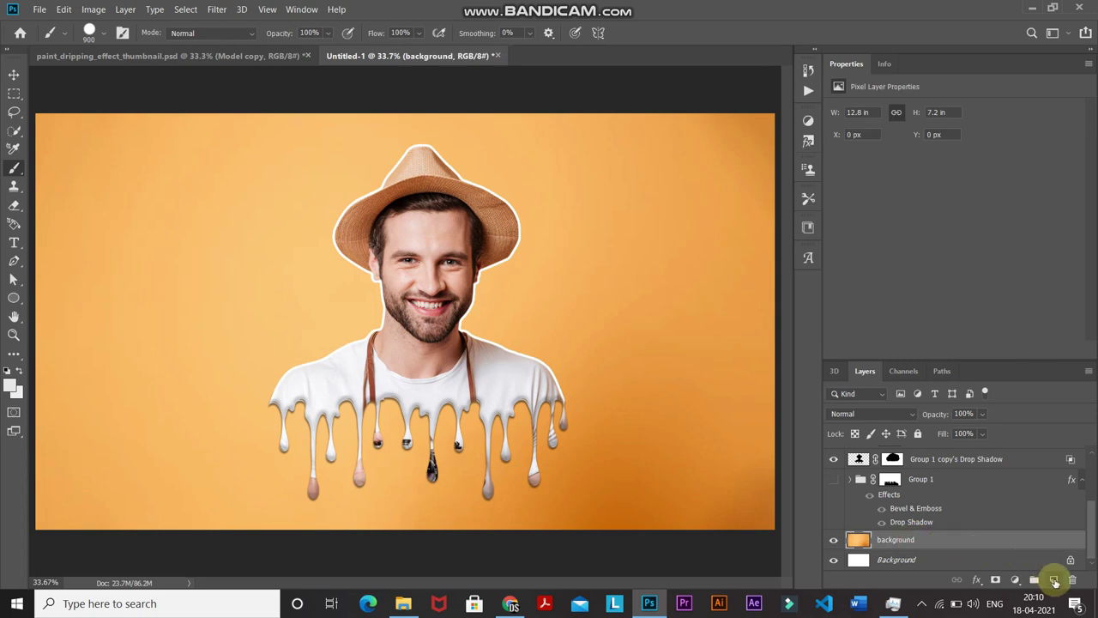
pyautogui.click(1055, 580)
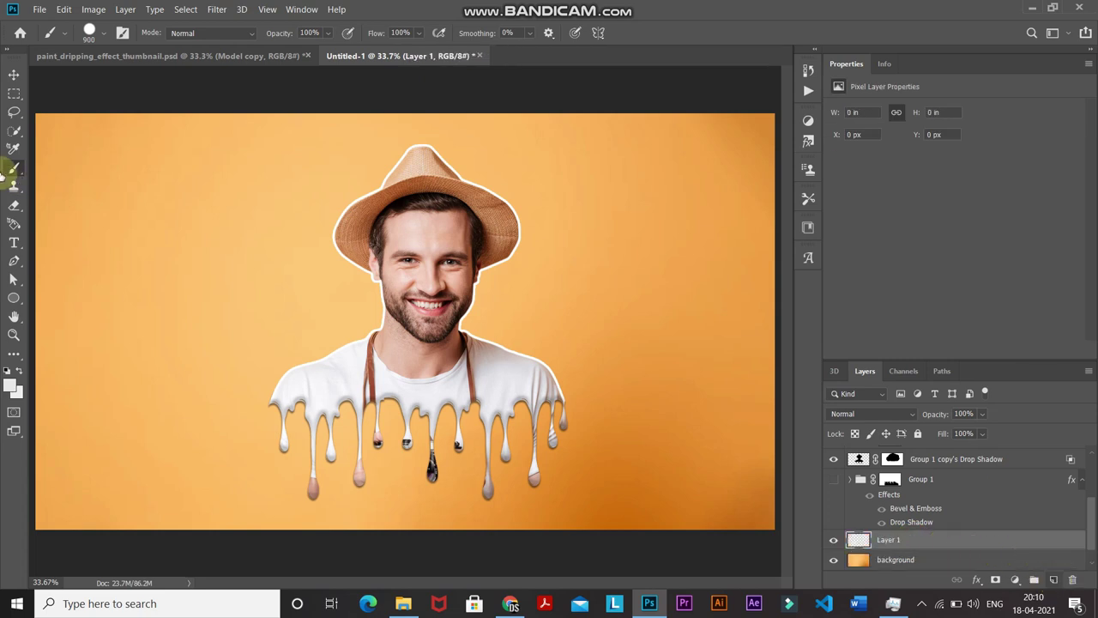
# Choose the Splatter 1 brush from the DD Splatter Brushes 54342 set at 2015 px and show its brush tip settings
pyautogui.click(125, 32)
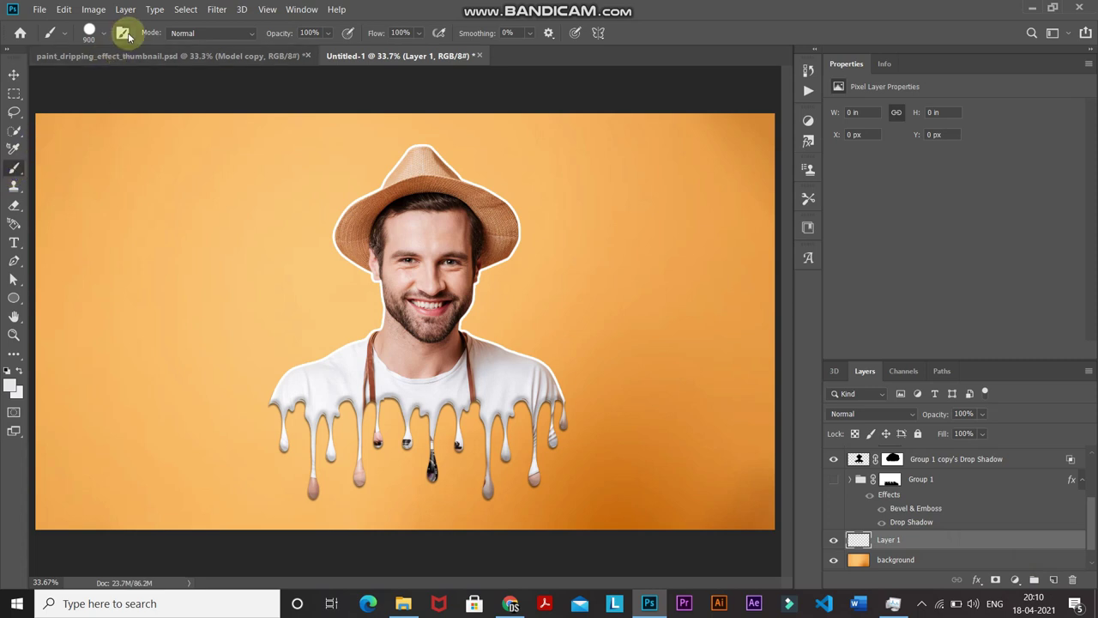
pyautogui.click(708, 100)
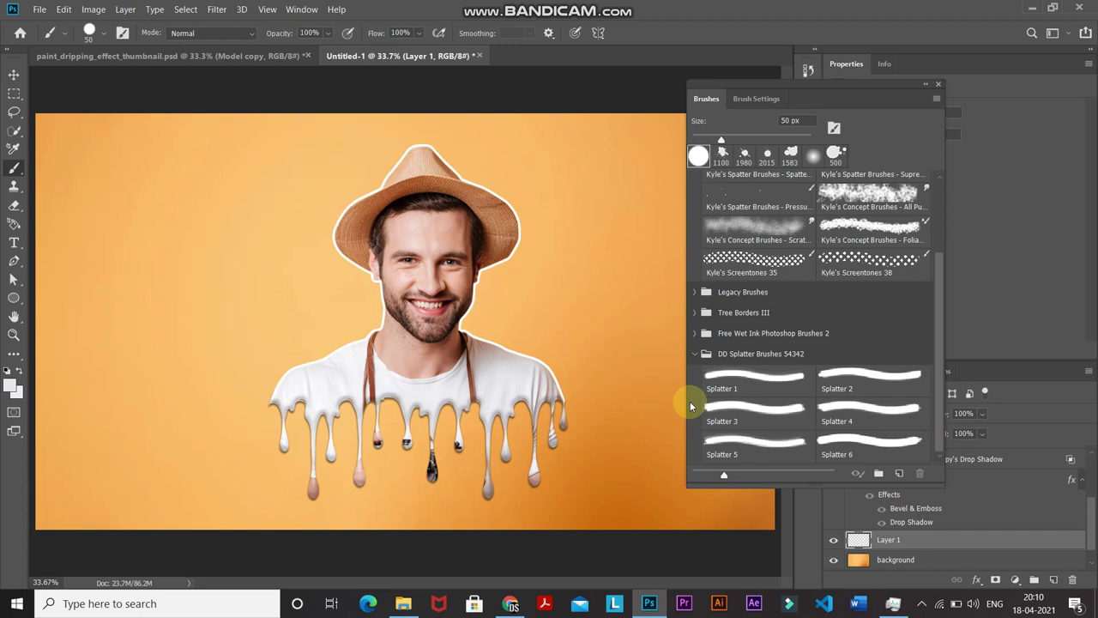
pyautogui.click(731, 388)
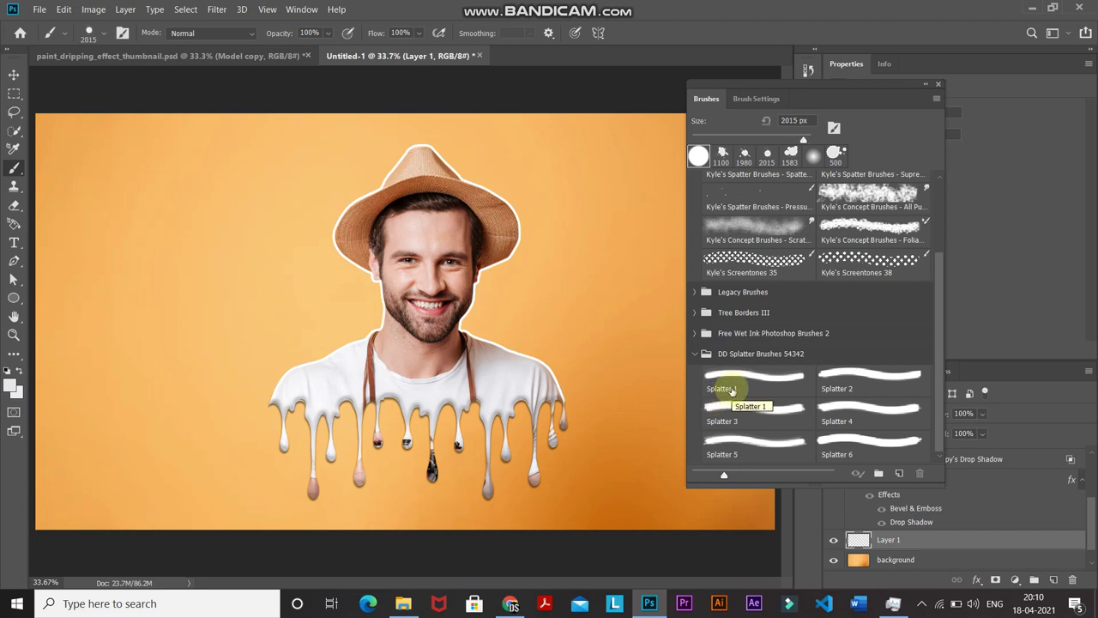
pyautogui.click(731, 389)
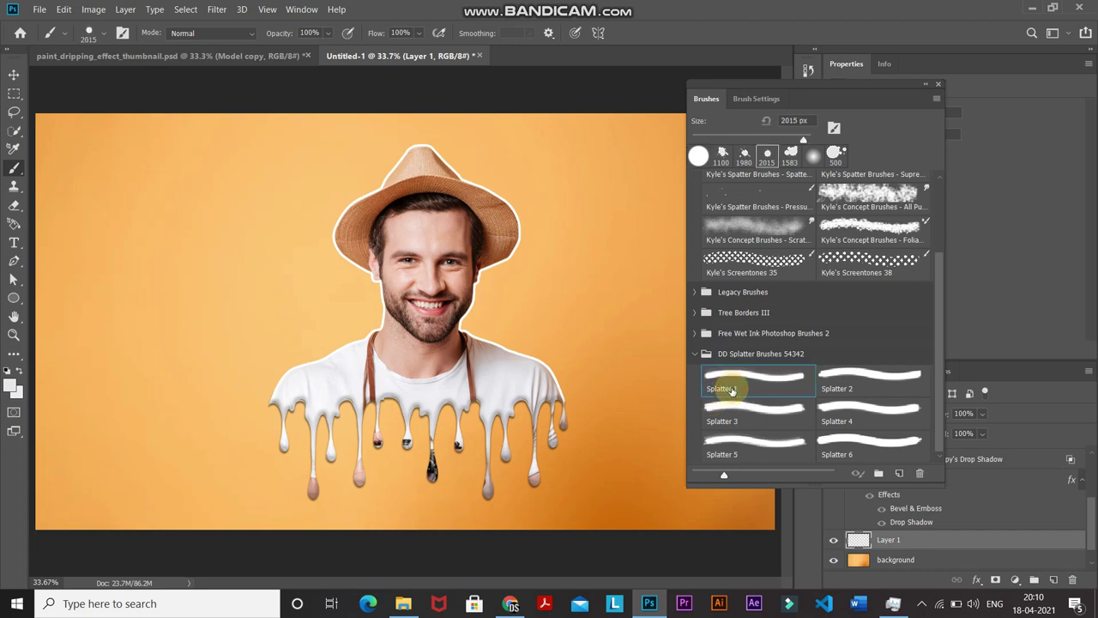
pyautogui.click(750, 99)
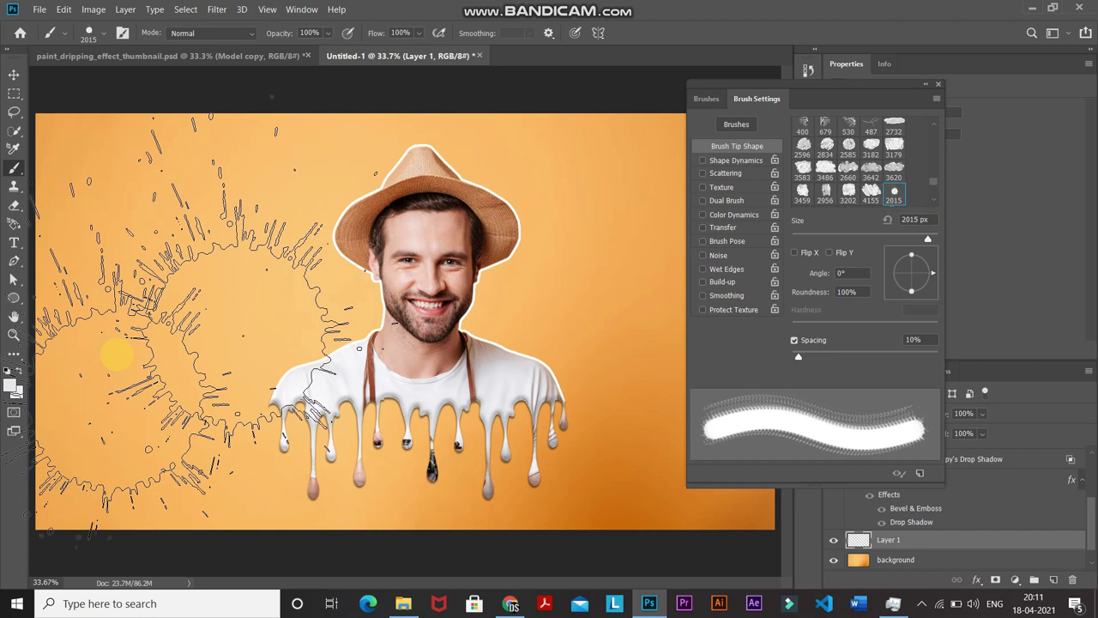
# Use foreground colour #e6e6e8 to stamp one 2015 px splatter on Layer 1, centred behind the man's hat and head
pyautogui.click(11, 386)
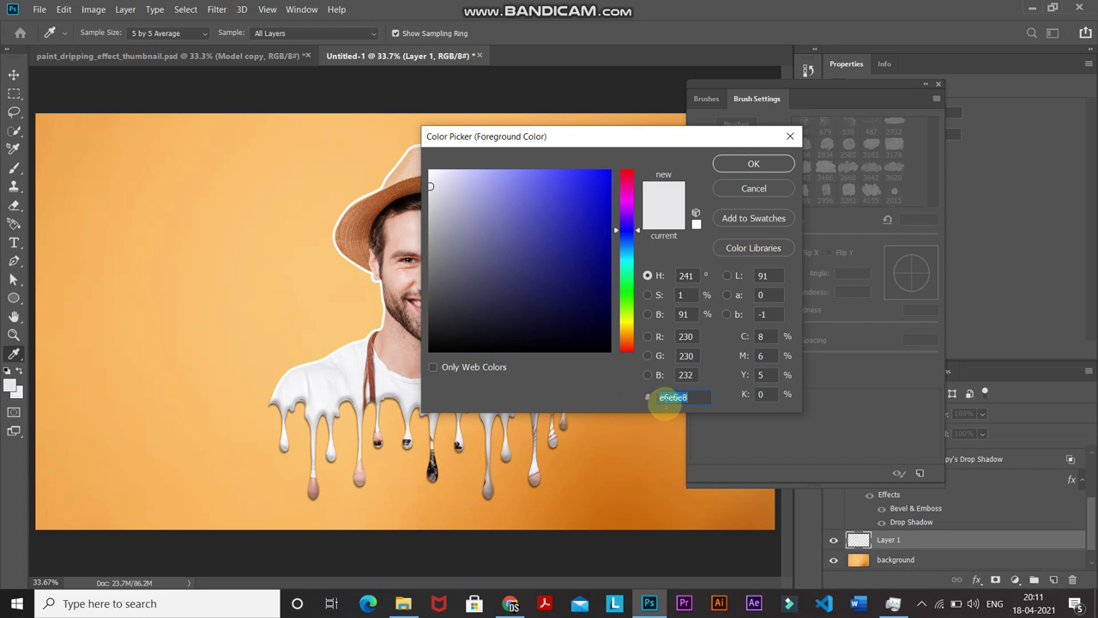
pyautogui.click(728, 170)
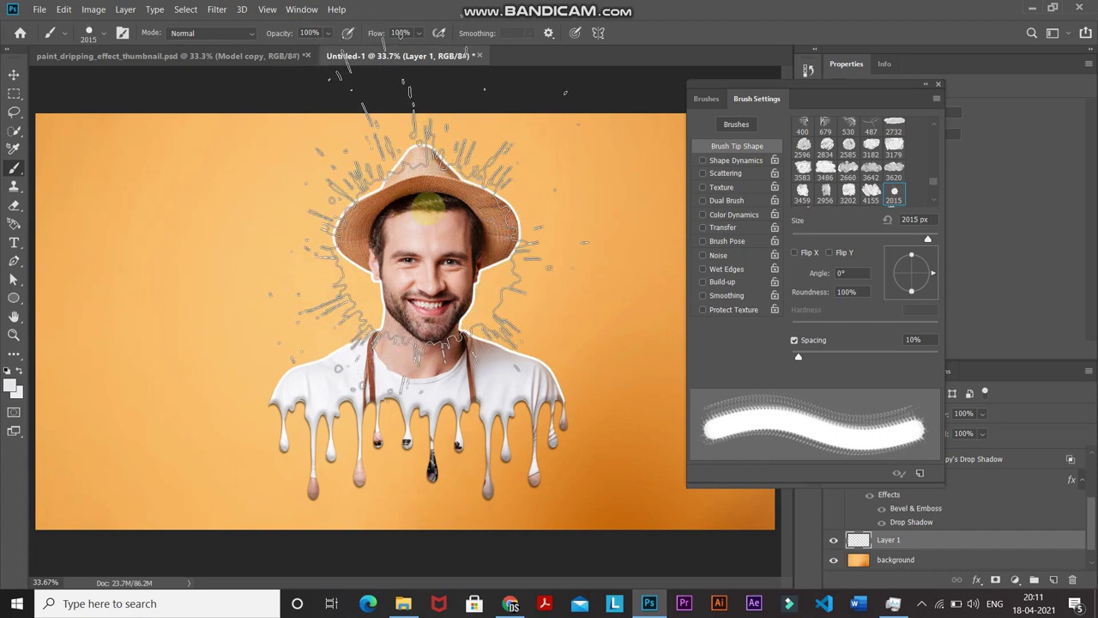
pyautogui.click(428, 208)
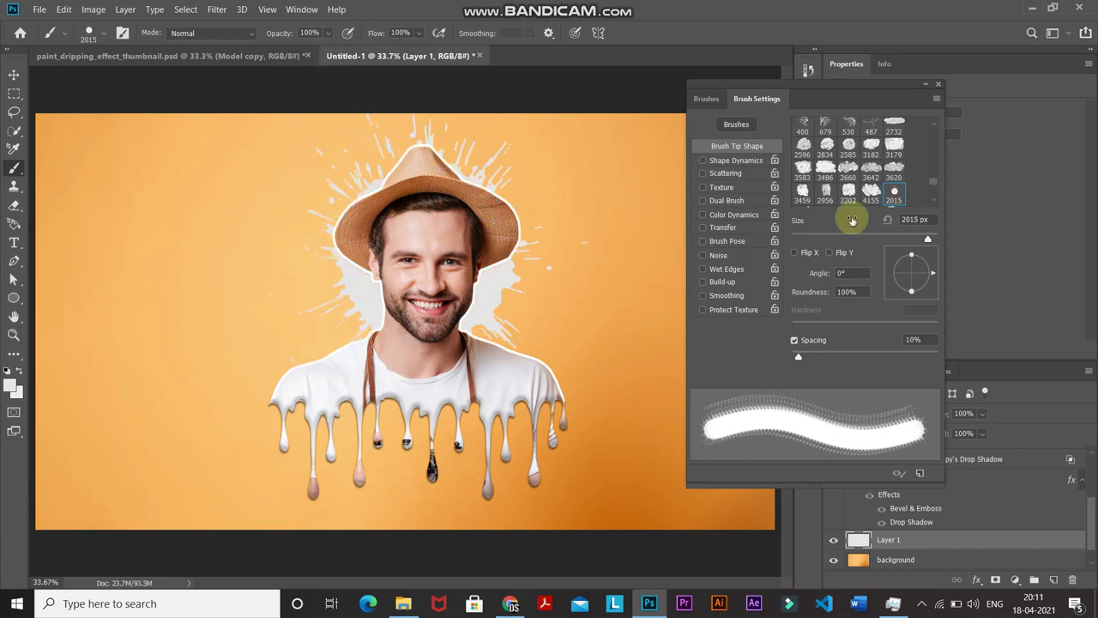
# Stamp more splatters around the man's head and shoulders with the 1980 splatter tip and the 1583 tip set to 400 px at 139°
pyautogui.scroll(-2, 934, 187)
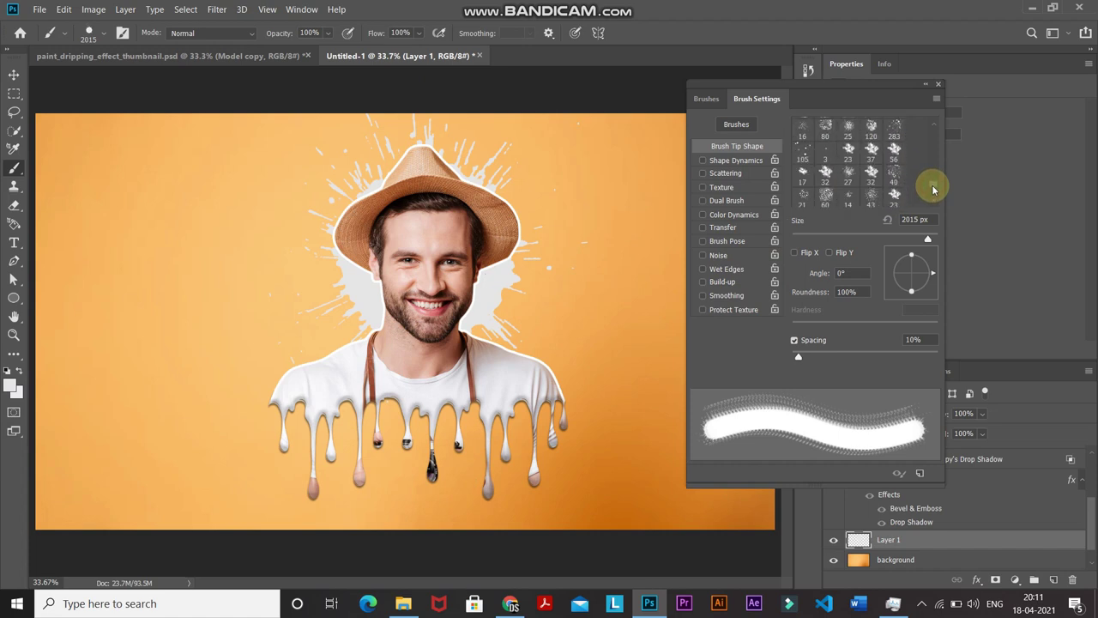
pyautogui.click(871, 161)
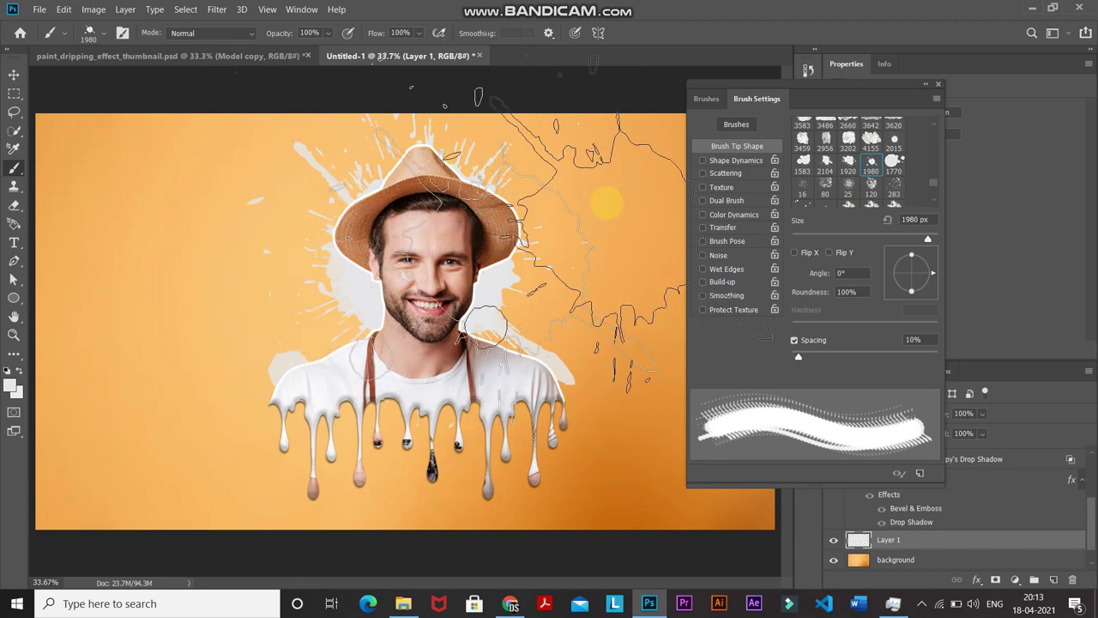
pyautogui.click(802, 161)
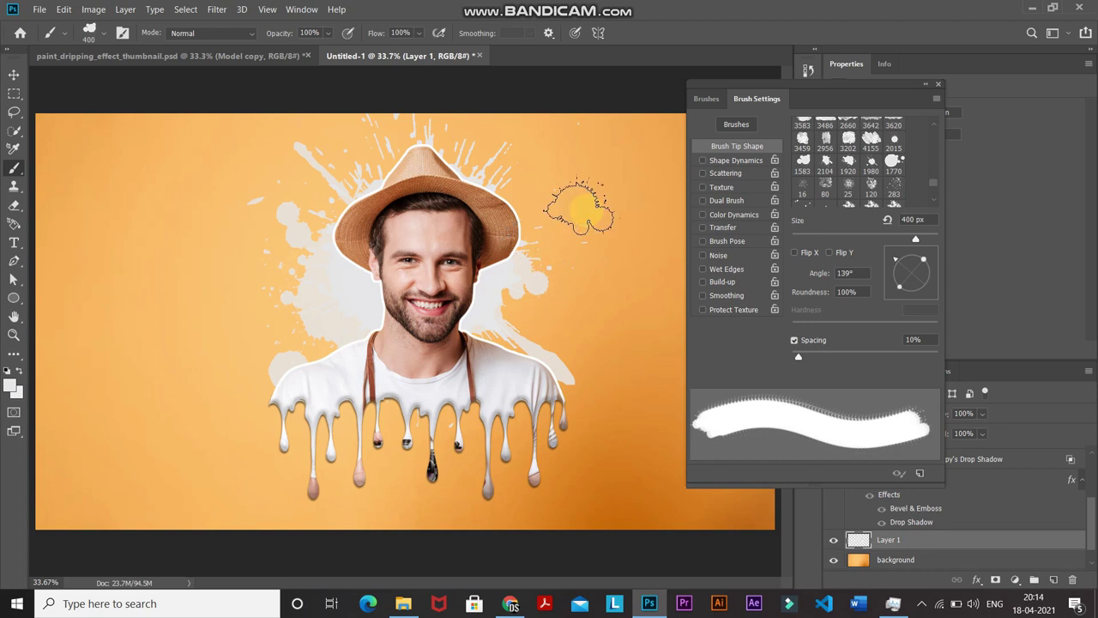
pyautogui.click(939, 87)
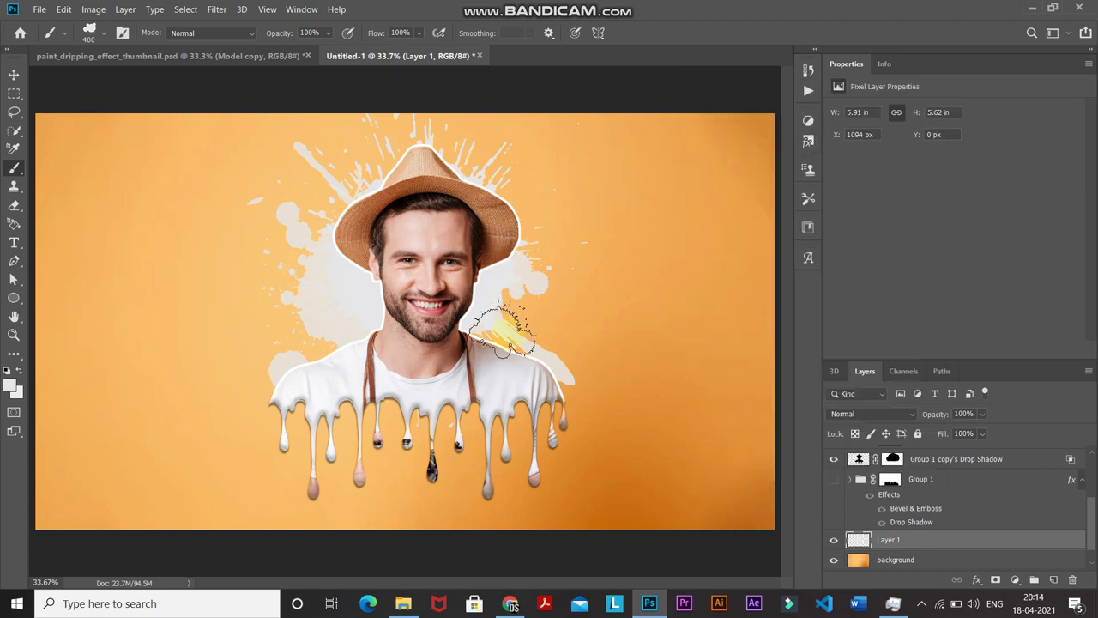